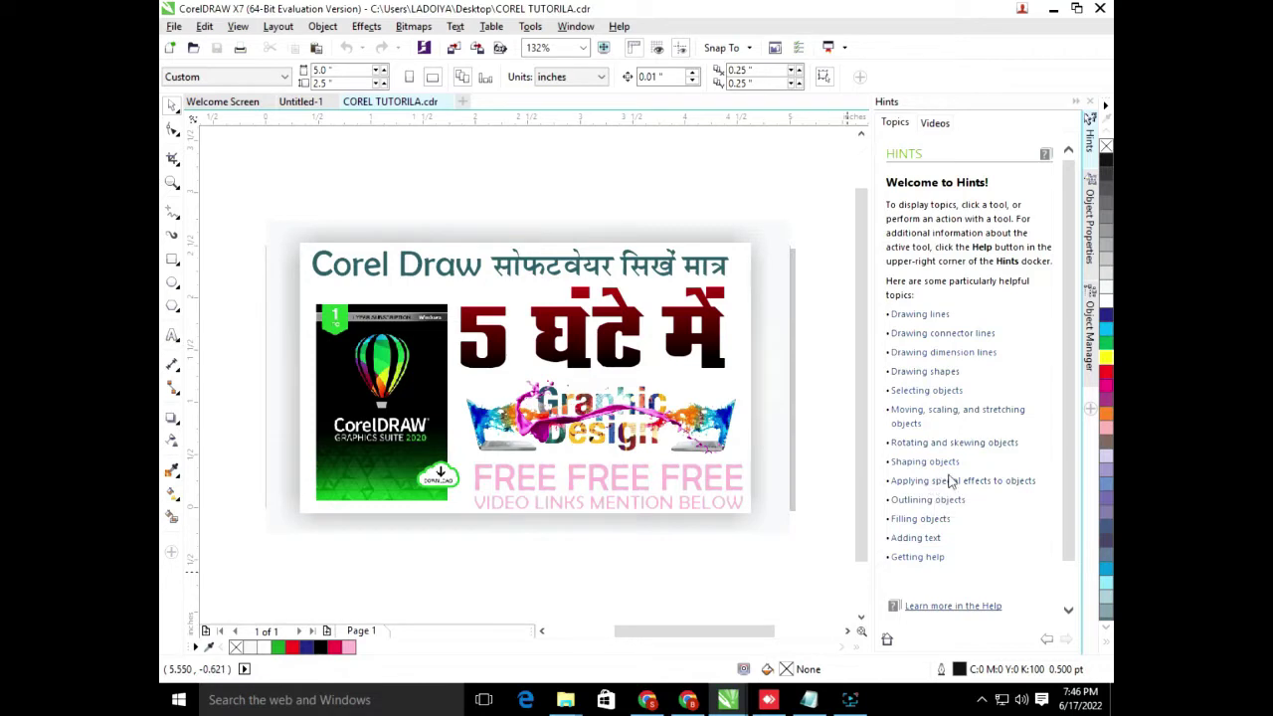
Step: Close the Hints docker and fit all objects in the drawing window
click(1099, 101)
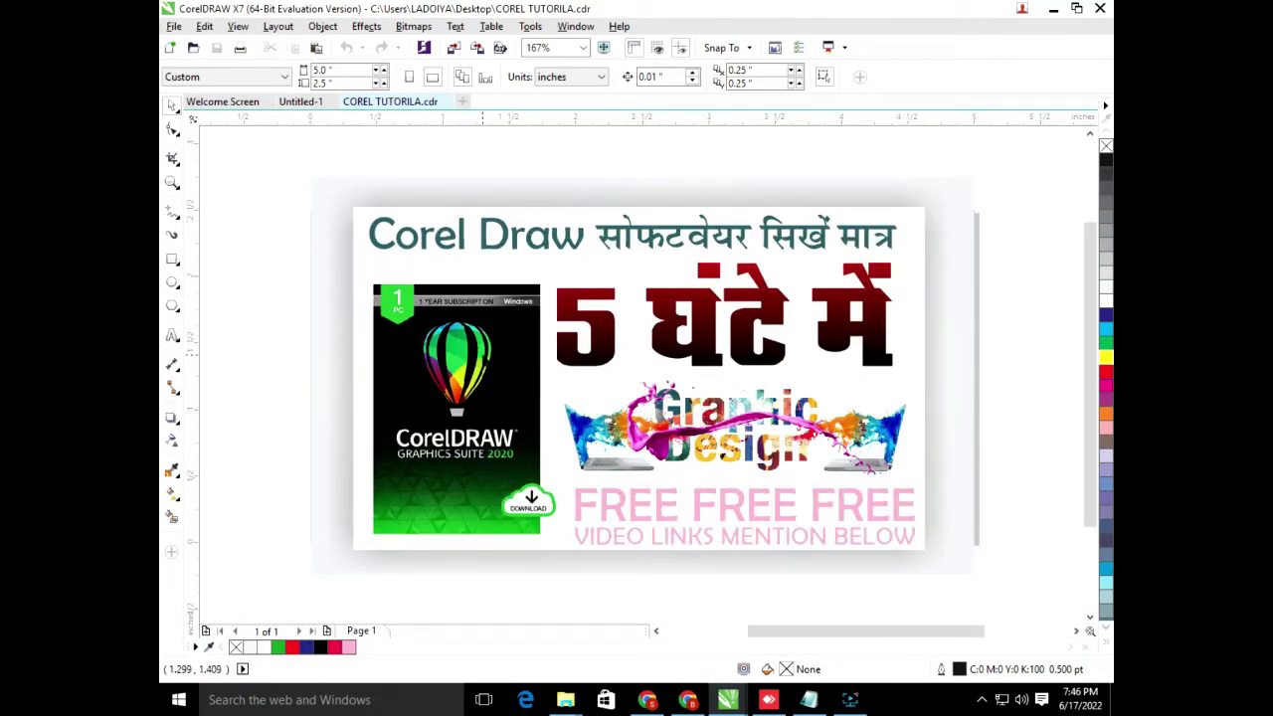
scroll(486, 358, down, 4)
drag(364, 256, 733, 492)
click(771, 425)
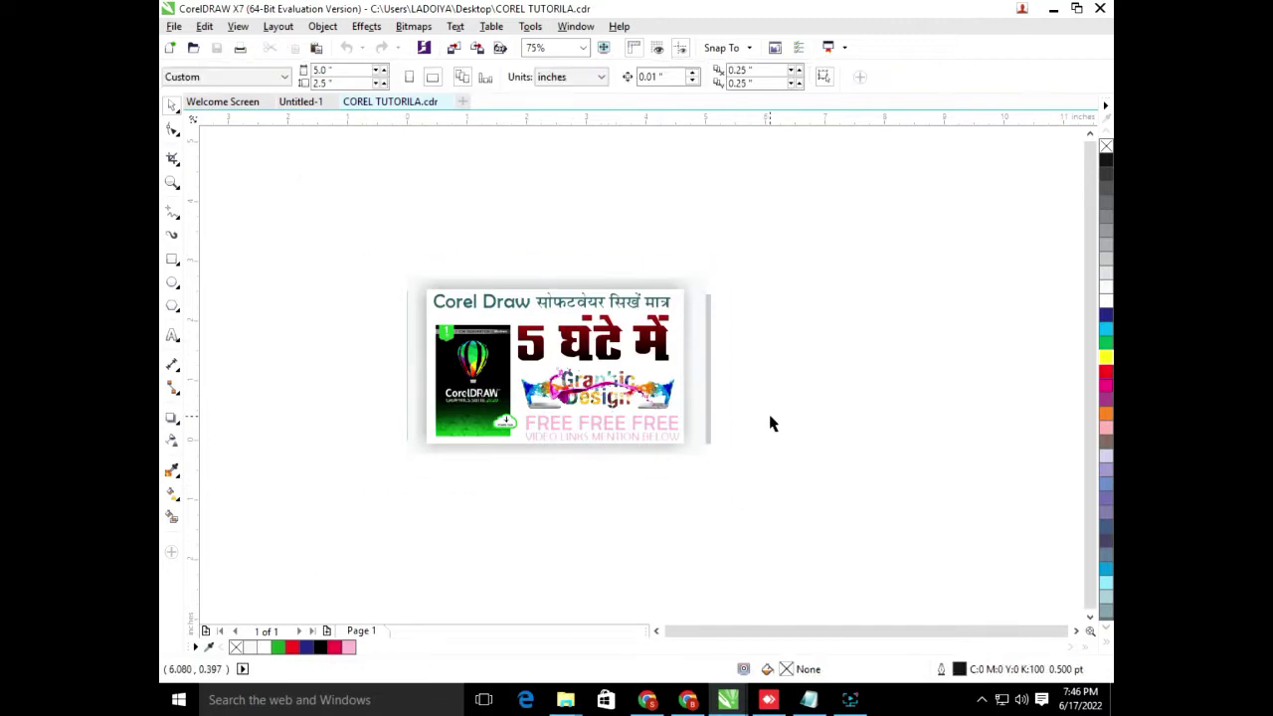
key(F4)
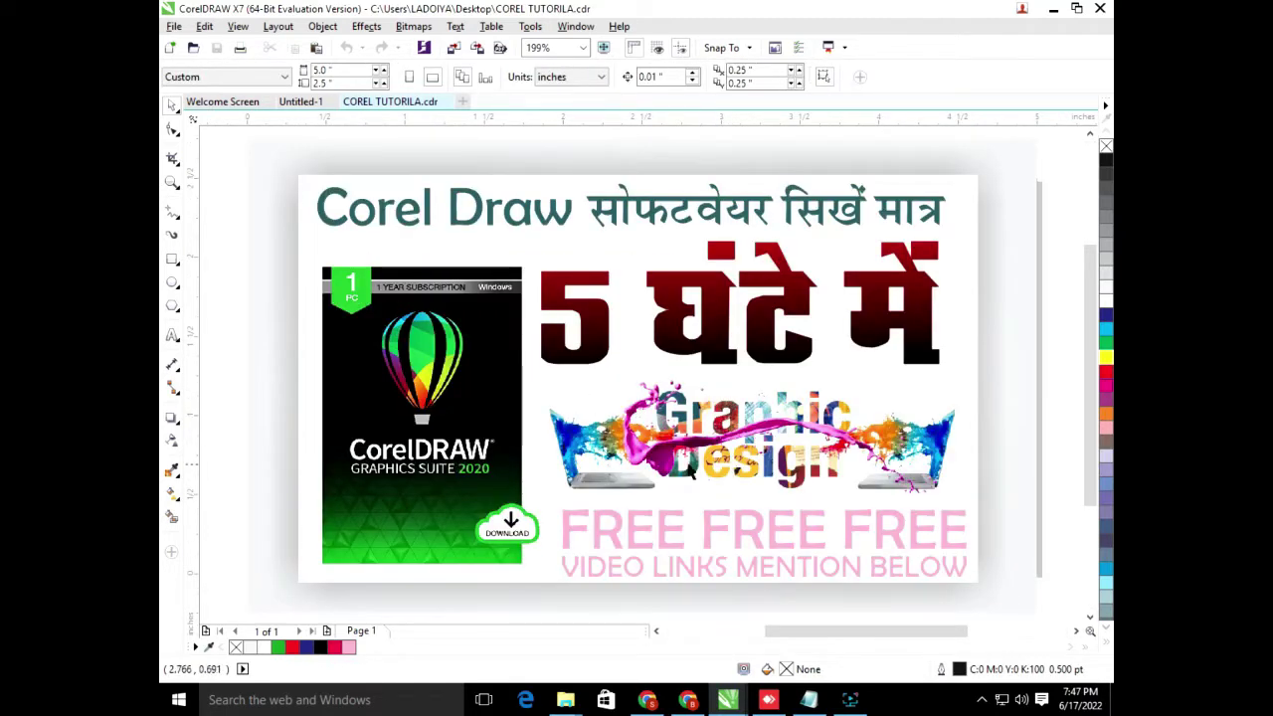
Step: Select the whole existing CorelDRAW banner artwork and delete it from the page
scroll(699, 450, down, 3)
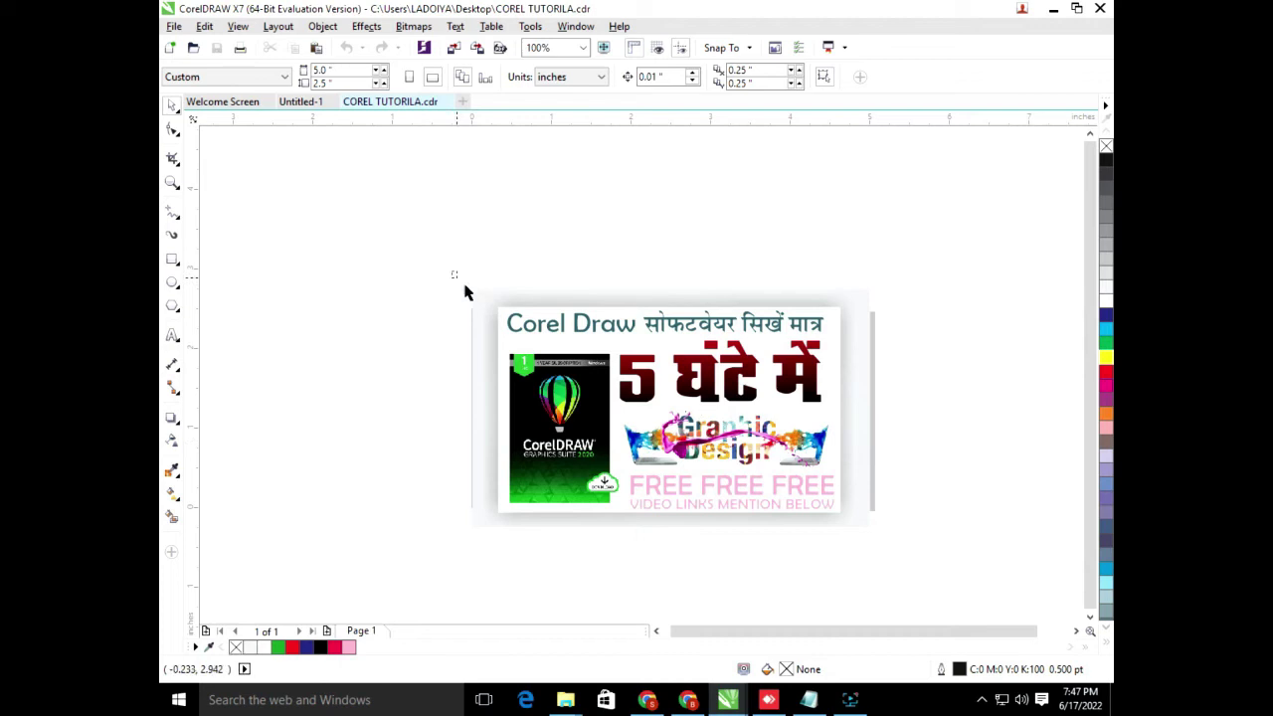
drag(465, 285, 905, 552)
drag(751, 448, 591, 287)
click(740, 259)
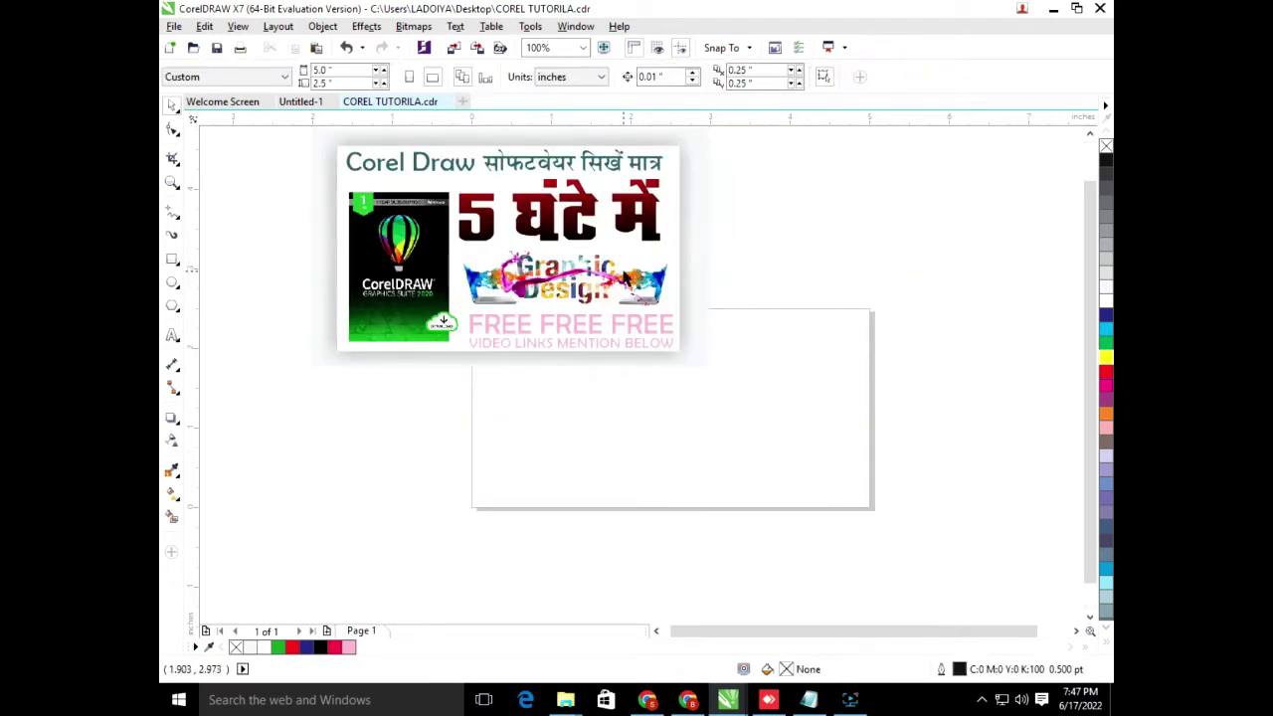
scroll(332, 190, down, 2)
drag(332, 190, 588, 315)
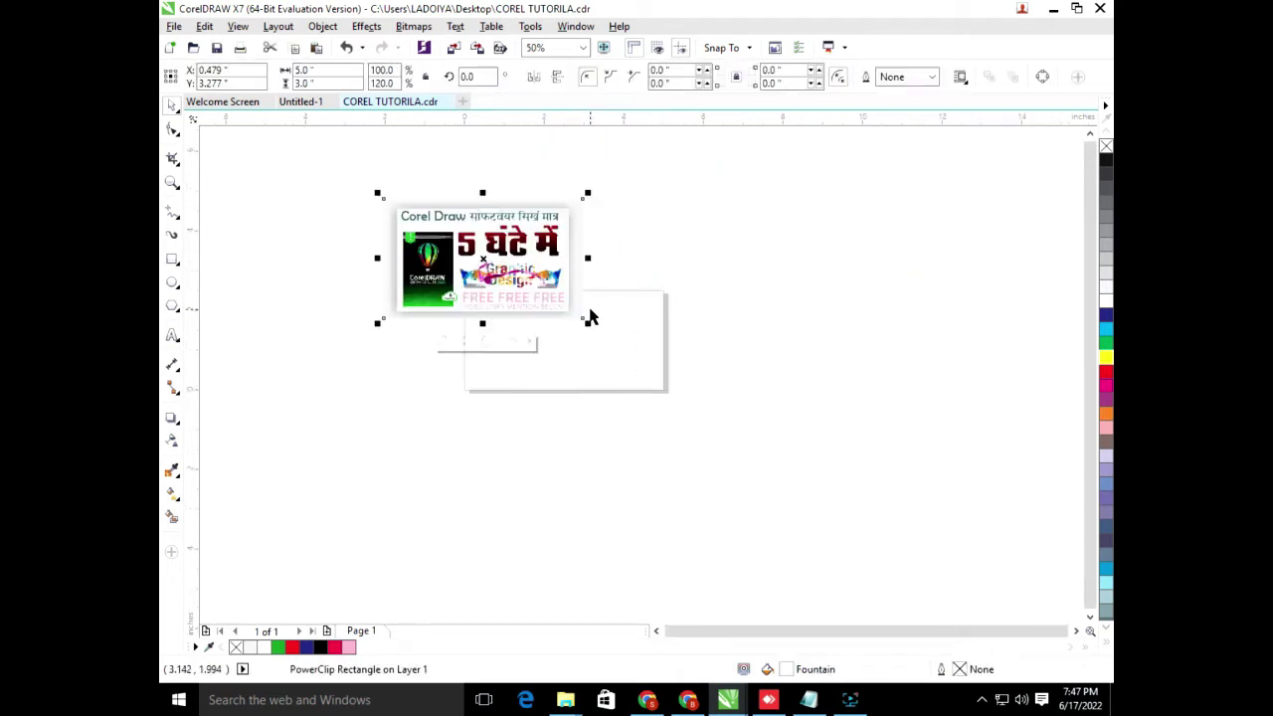
key(Delete)
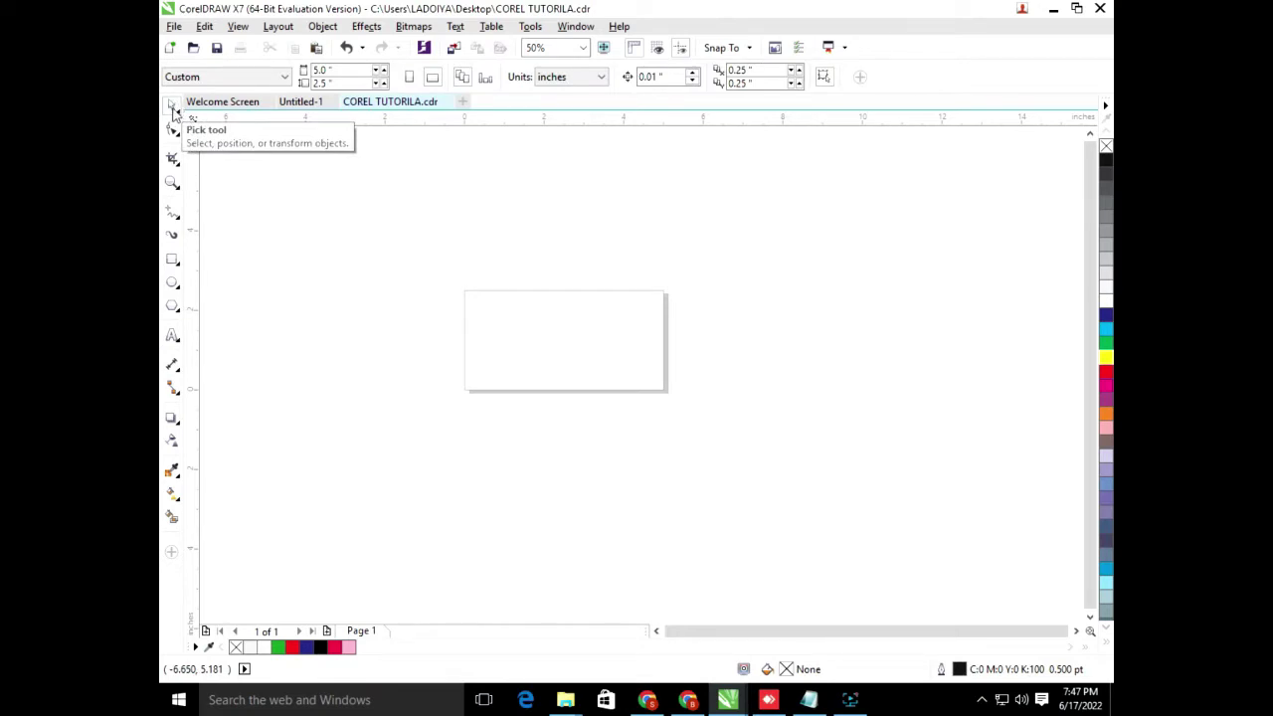
Step: Set the page dimensions to 11.5 inches wide and 8 inches high
click(343, 70)
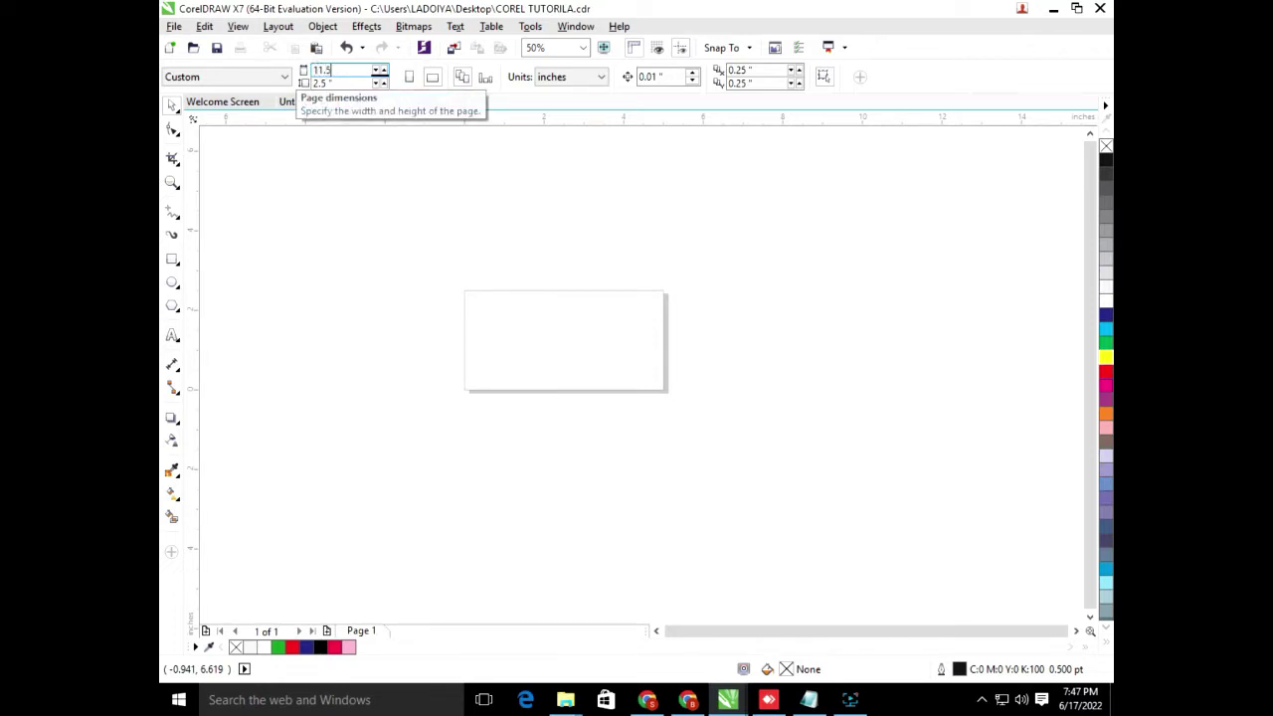
text(11.5)
key(Tab)
text(8)
key(Return)
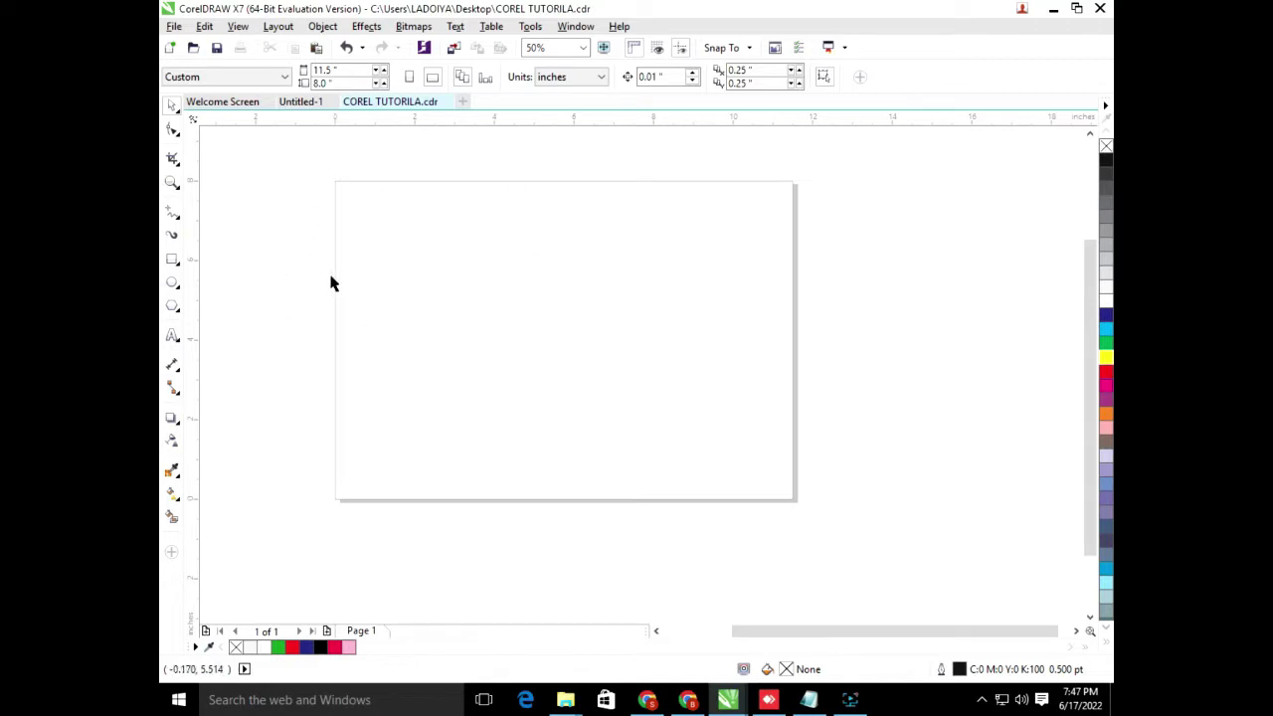
Step: Create a rectangle that exactly covers the whole page
double_click(171, 261)
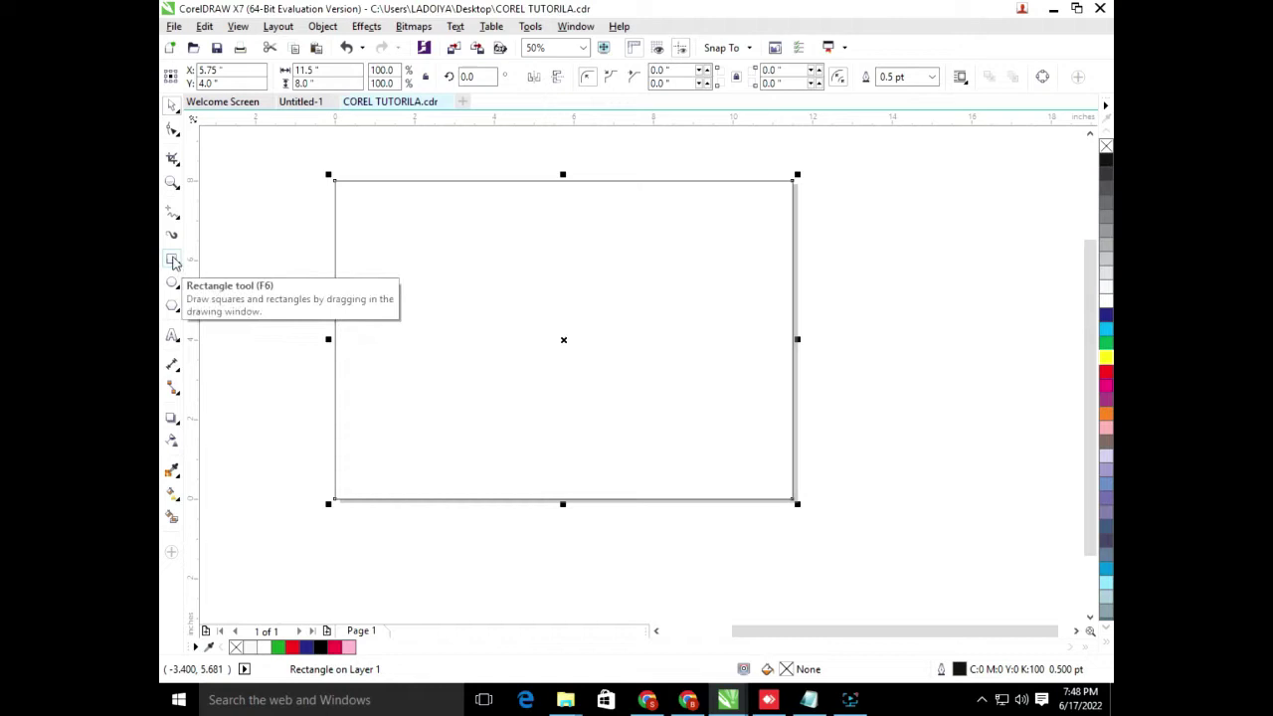
click(181, 310)
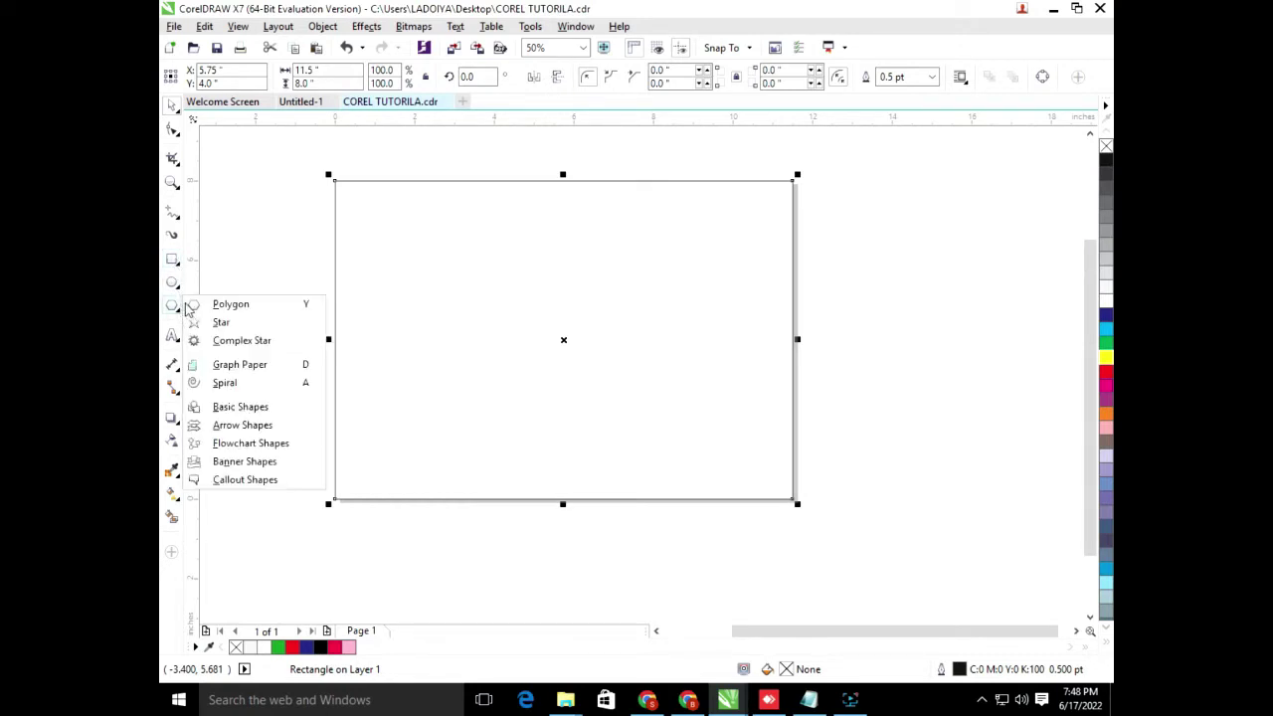
click(240, 272)
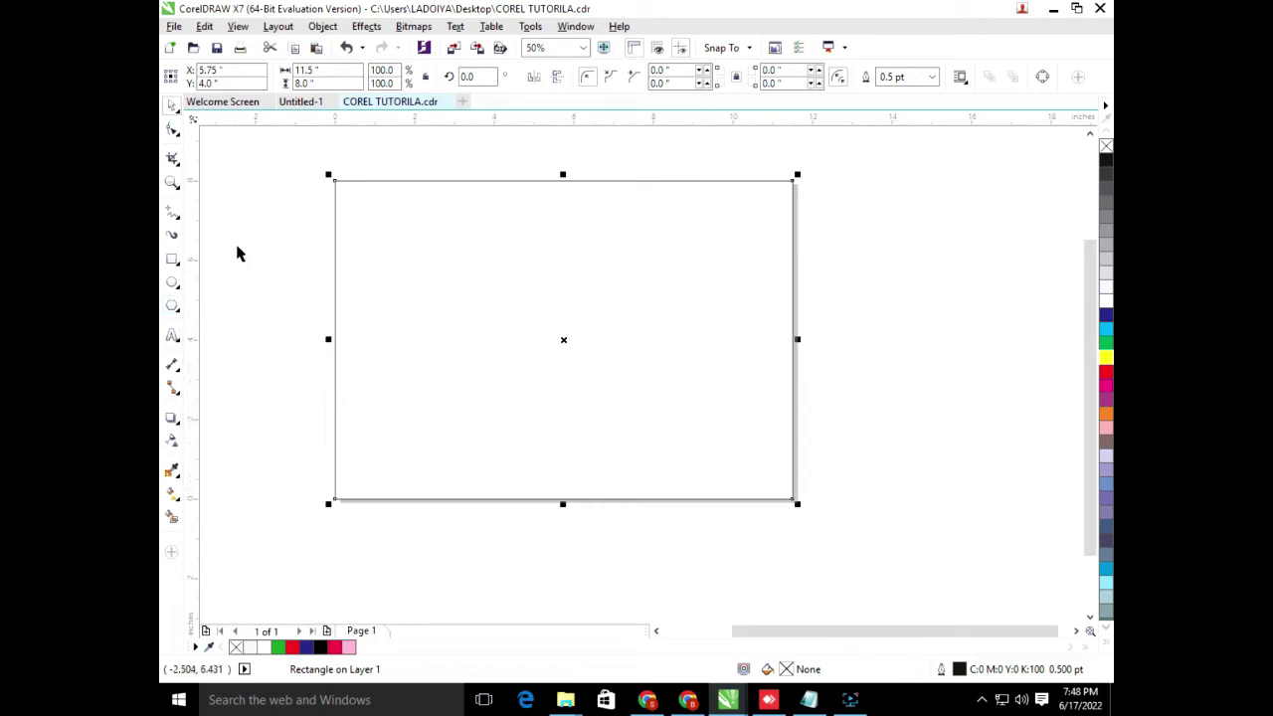
click(238, 248)
click(489, 290)
click(261, 261)
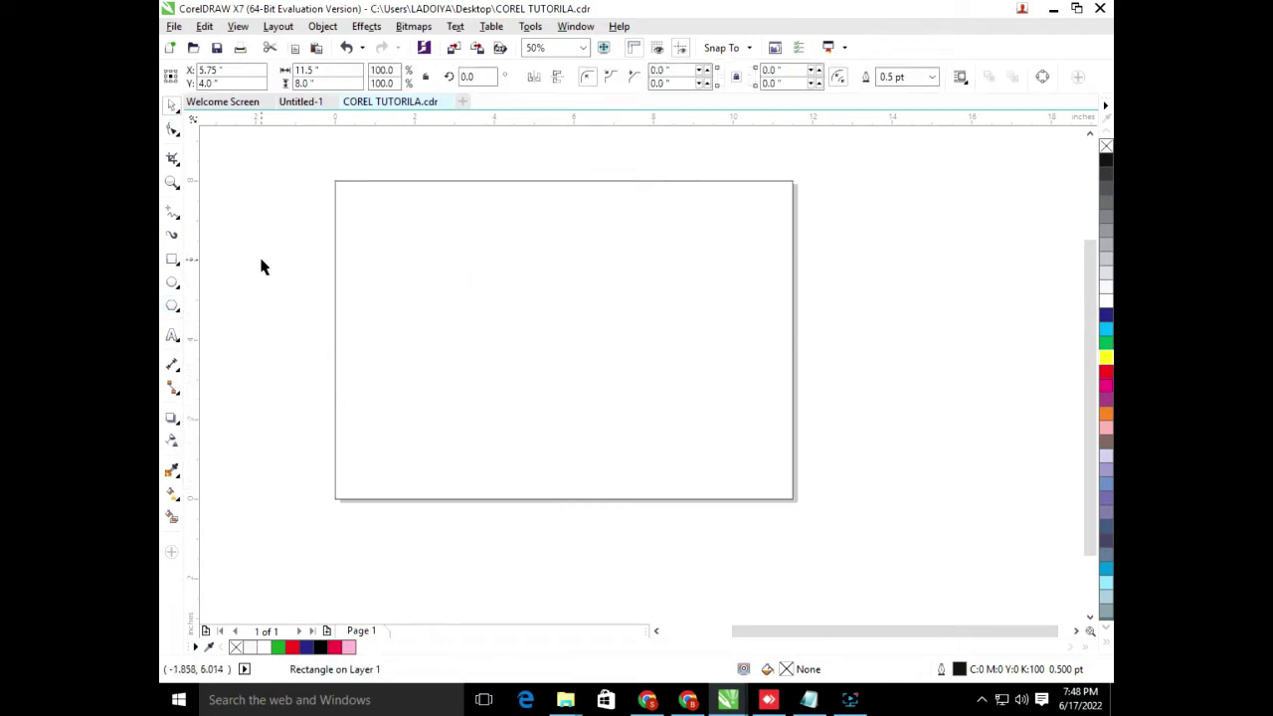
click(467, 288)
click(286, 372)
Step: Try cyan, yellow, red and orange fills on the page-sized rectangle, ending with pale pink
click(493, 381)
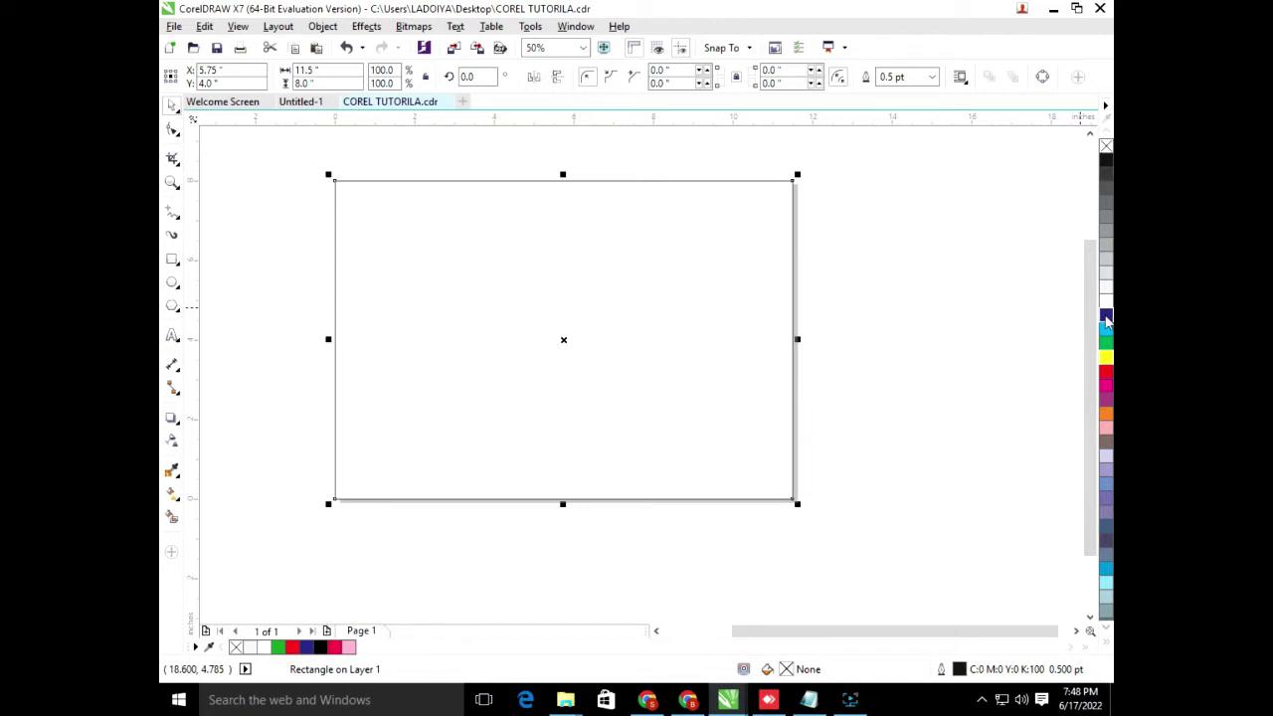
click(1106, 317)
click(1106, 328)
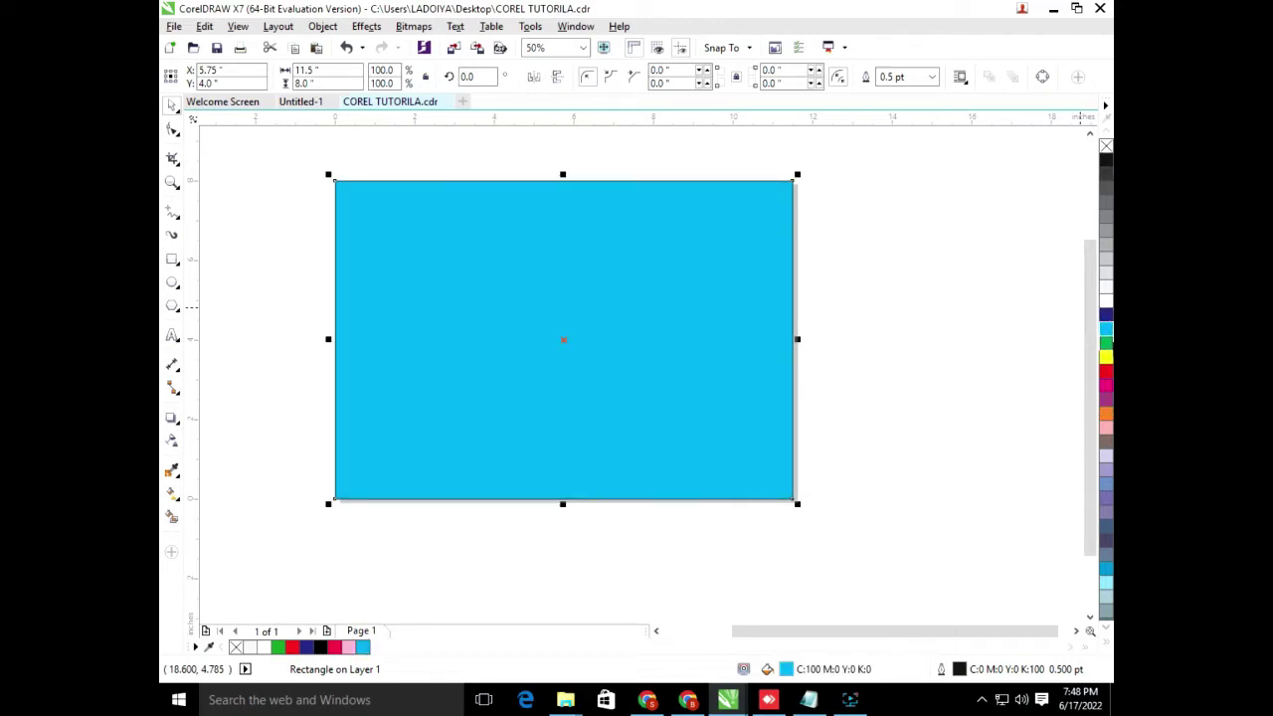
click(1106, 356)
click(1106, 370)
click(895, 386)
click(785, 389)
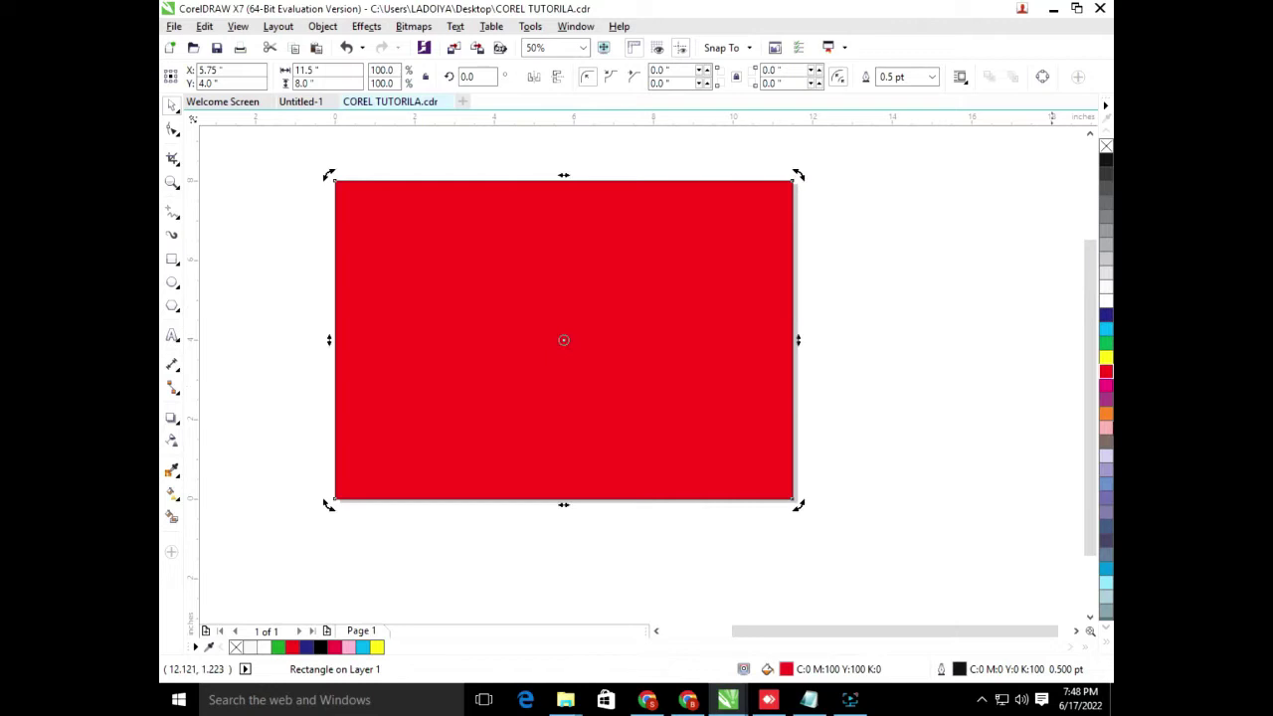
click(1105, 412)
click(1106, 428)
click(840, 431)
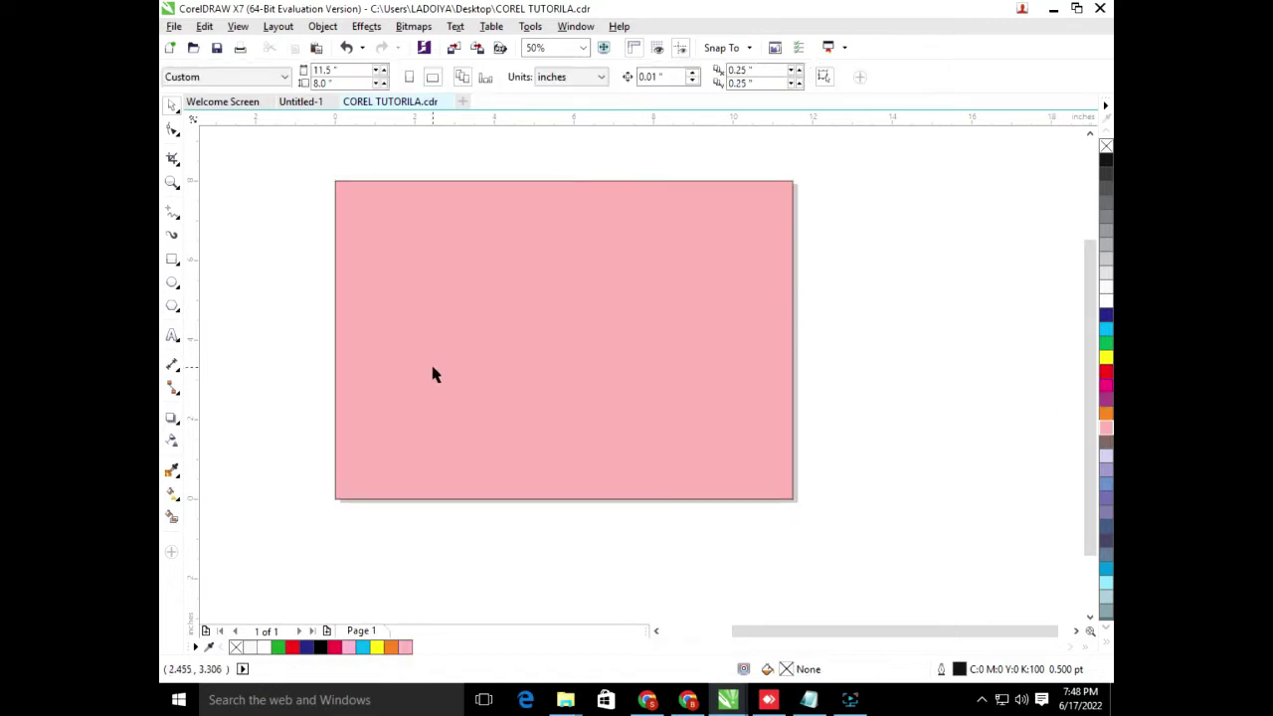
Step: Add the artistic text "colours studio" in Arial 24 pt on the upper part of the rectangle
click(171, 338)
click(657, 79)
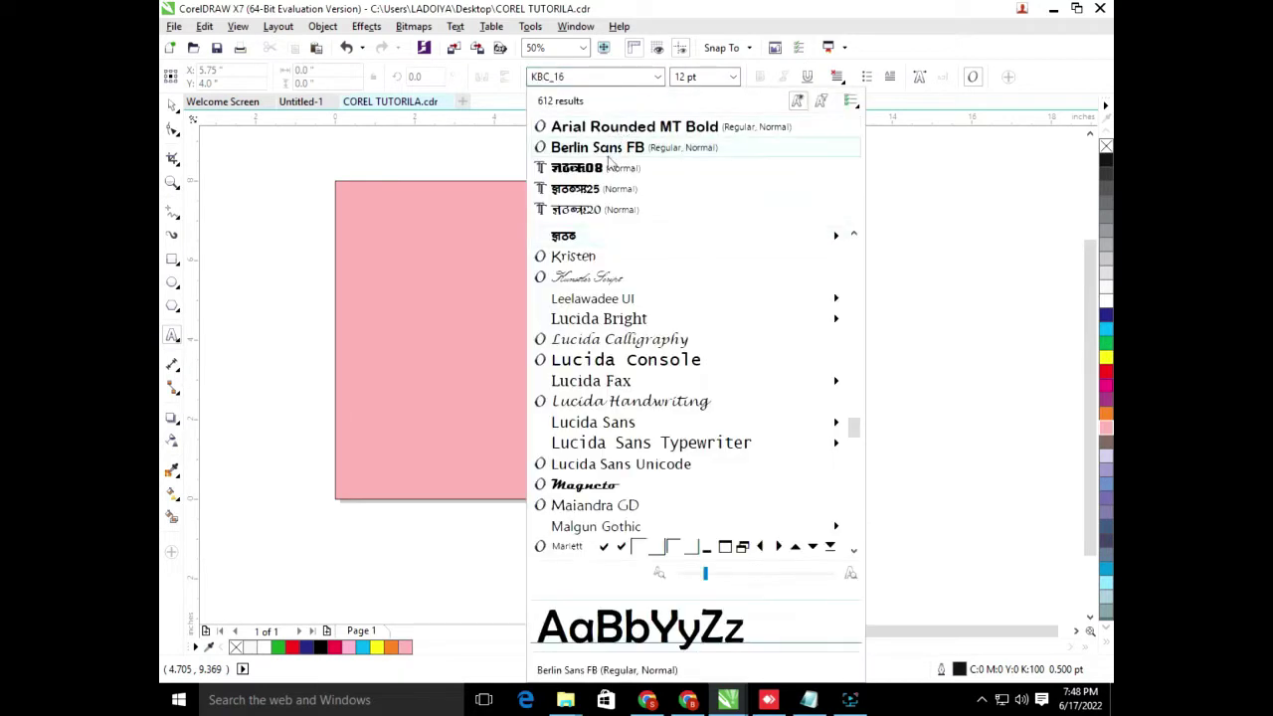
click(598, 156)
click(603, 430)
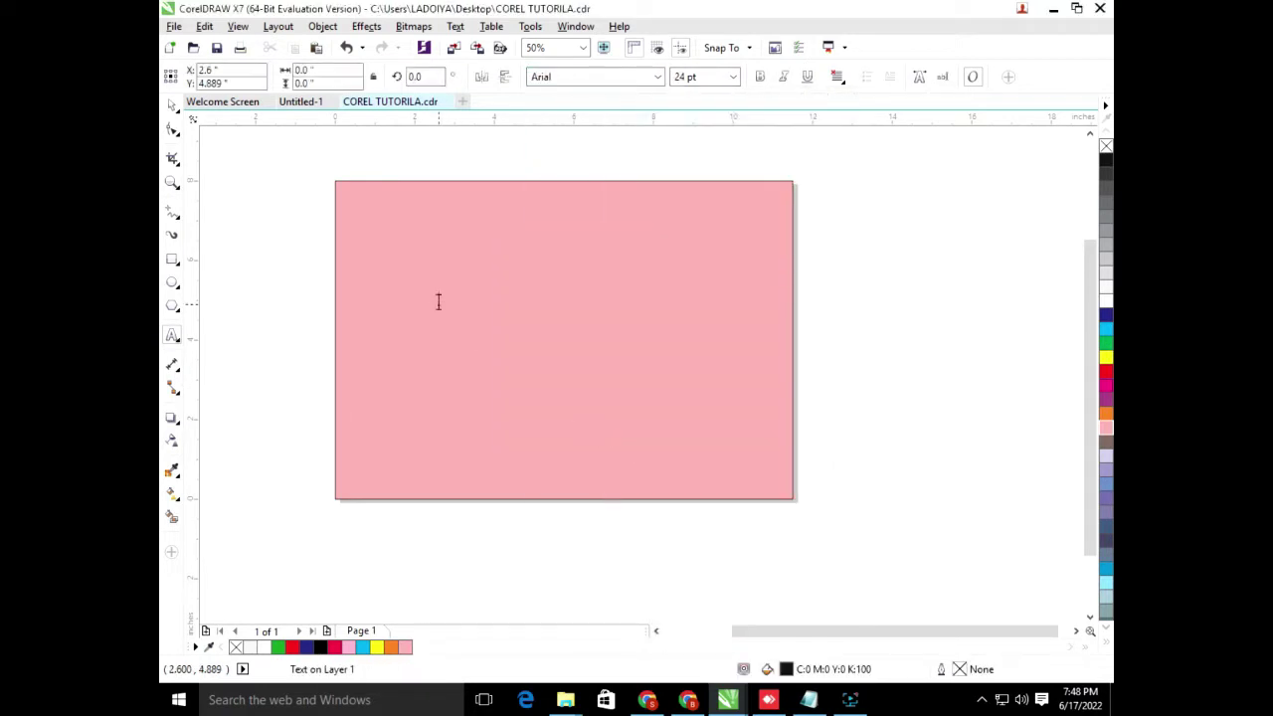
text(colours)
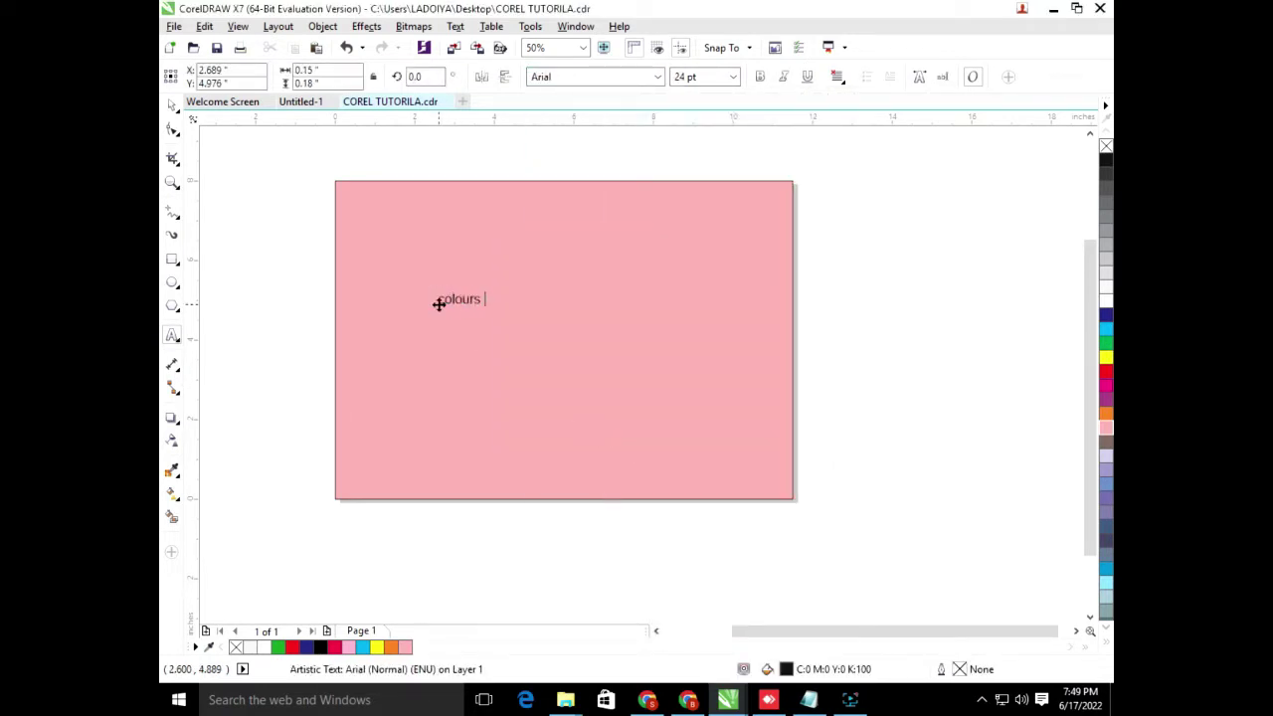
text( studio)
key(ctrl+space)
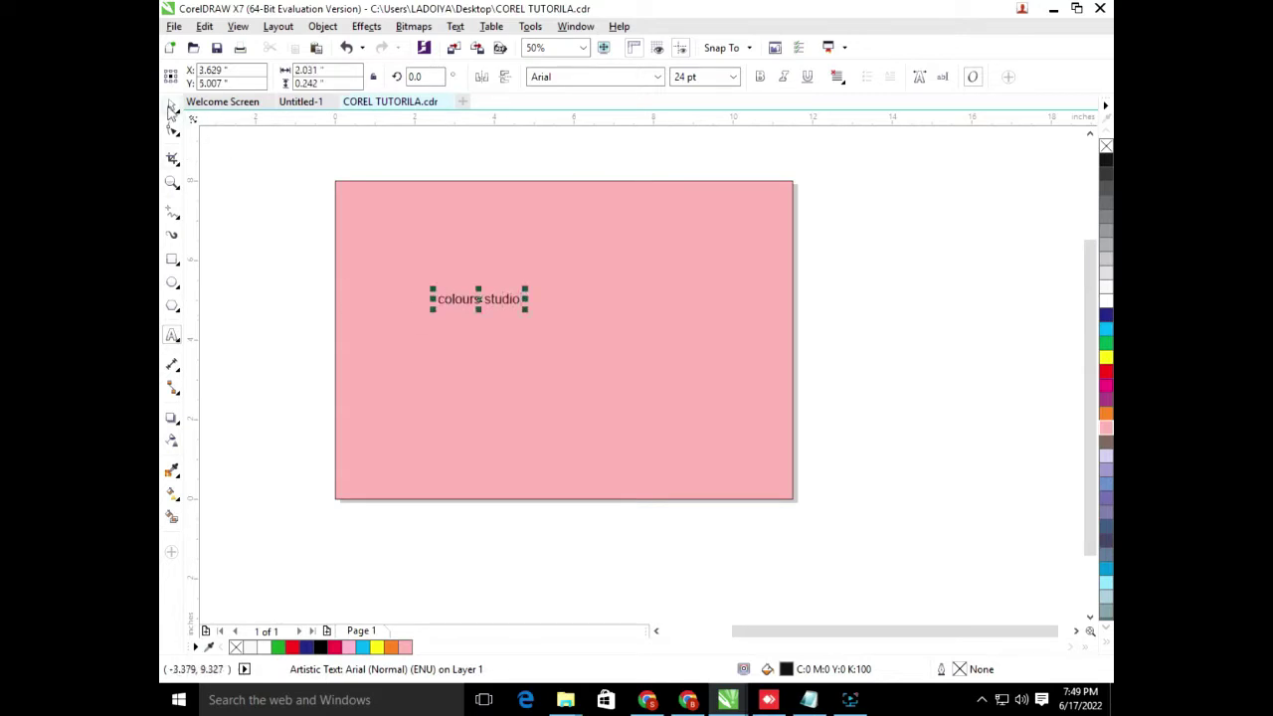
Step: Enlarge the "colours studio" text to about 10.9 inches wide and place it across the top of the page
drag(488, 295, 787, 369)
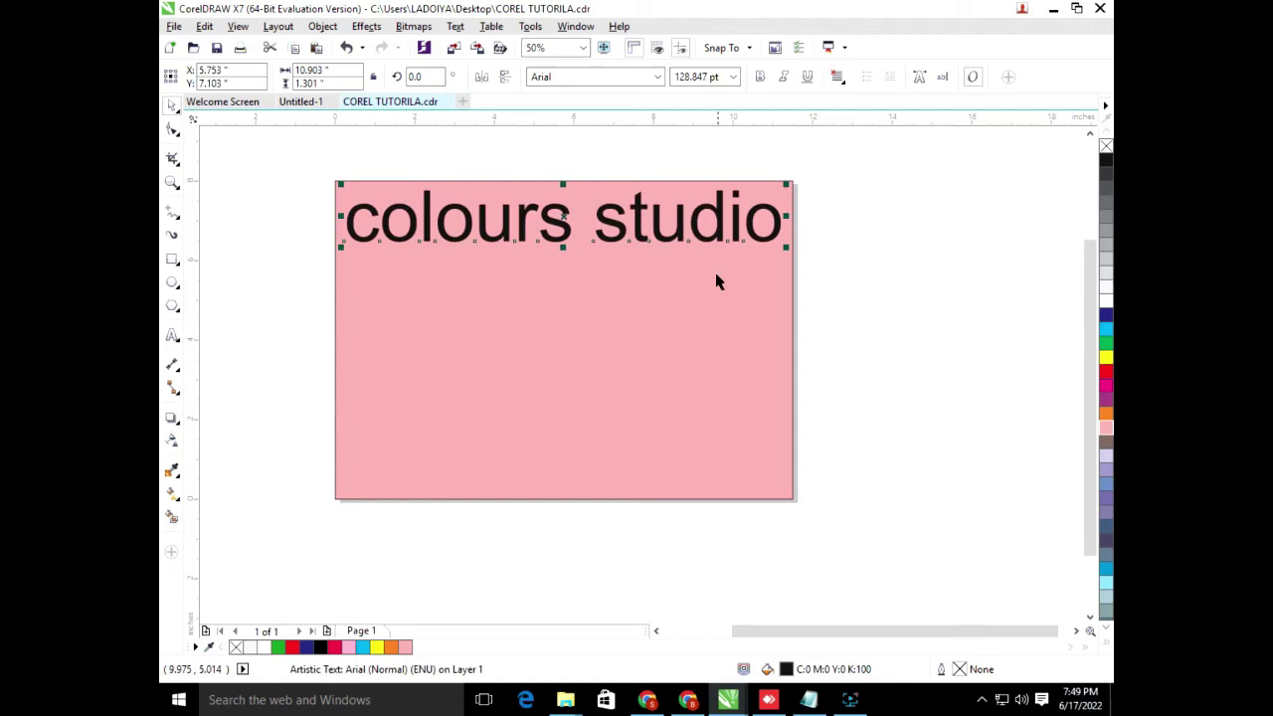
mouse_move(674, 234)
mouse_down()
mouse_move(631, 306)
mouse_move(660, 322)
mouse_move(686, 235)
mouse_up()
scroll(690, 234, down, 1)
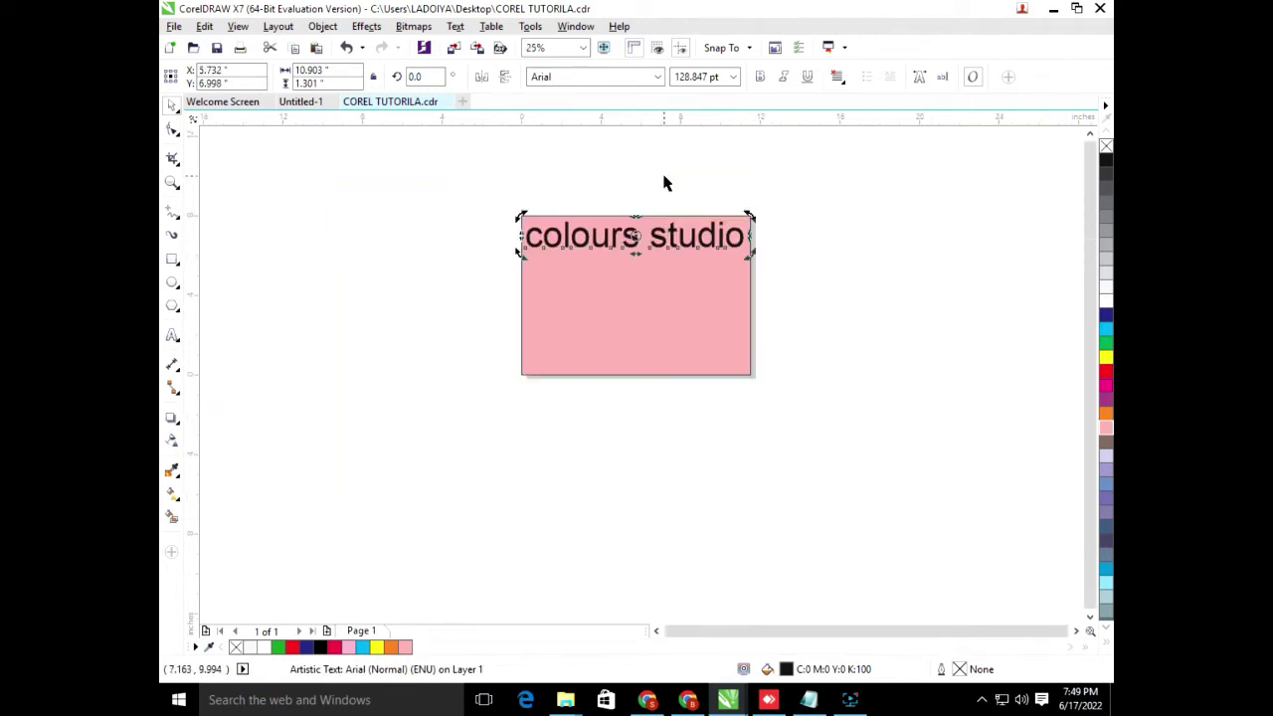
key(shift+F4)
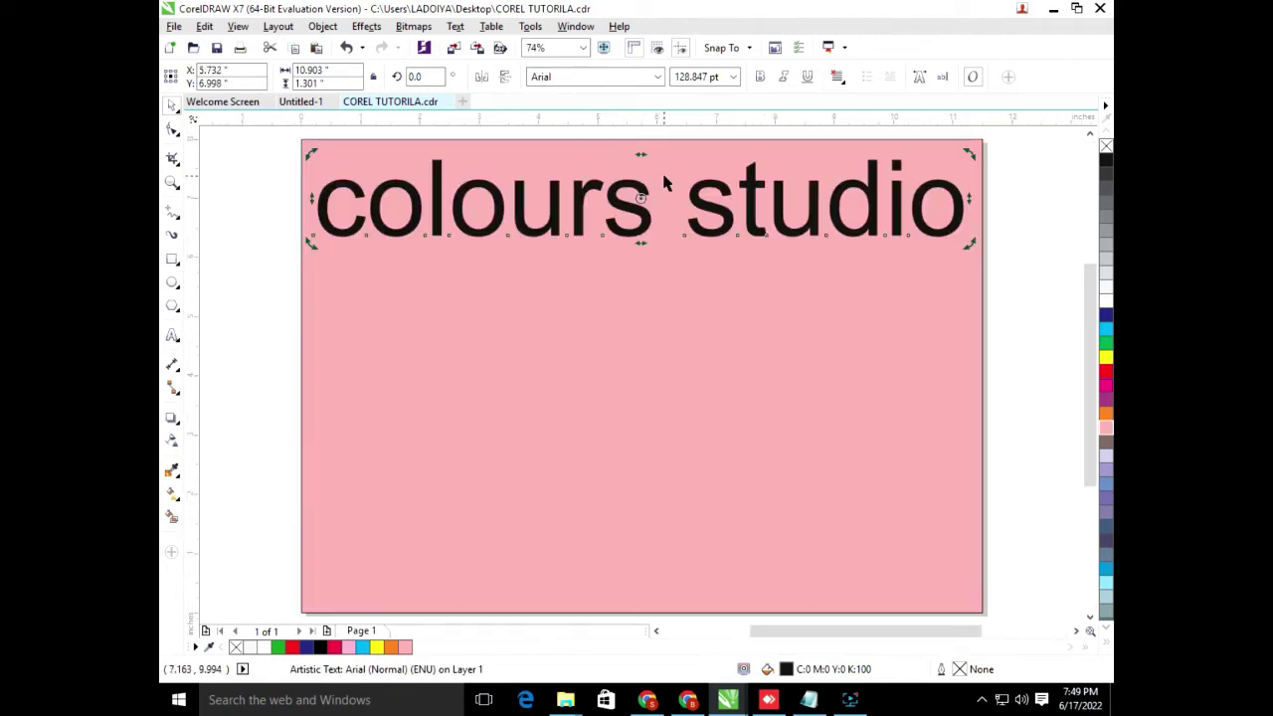
Step: Try different fill colours on the "colours studio" heading and settle on white
click(1106, 298)
click(1106, 314)
click(1106, 343)
click(1106, 296)
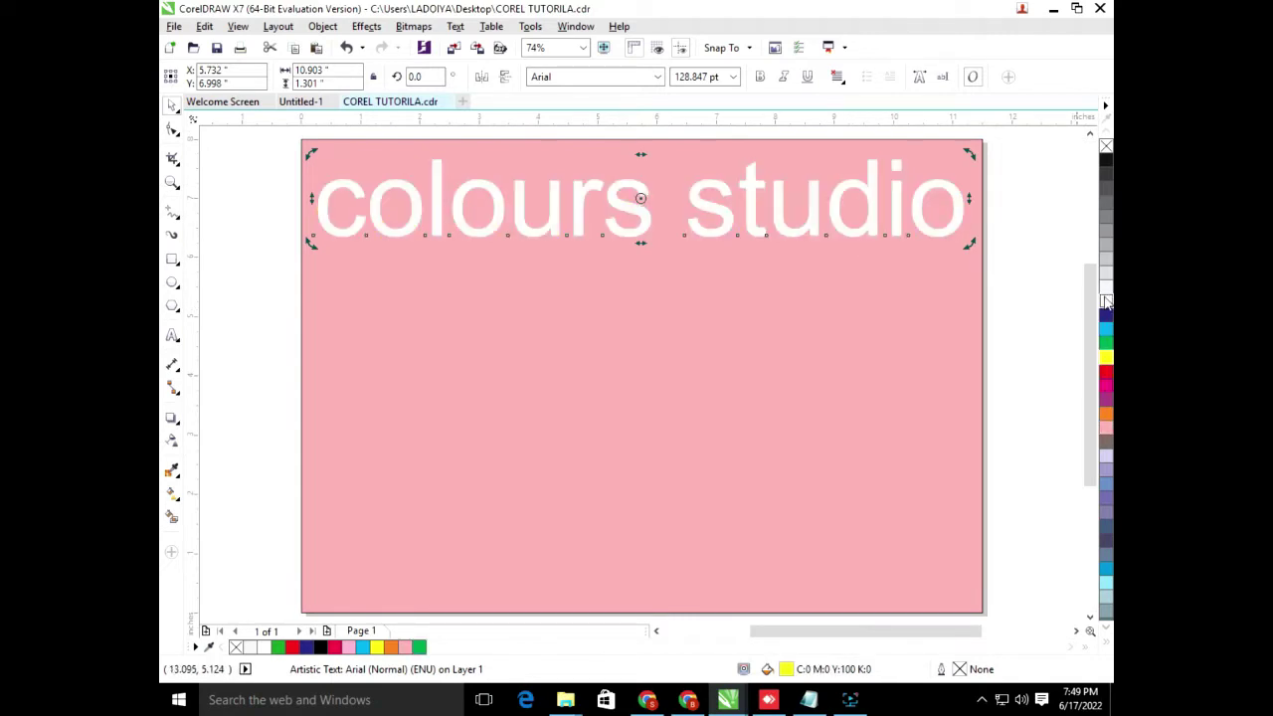
Step: Fill the page-sized background rectangle with red
click(944, 341)
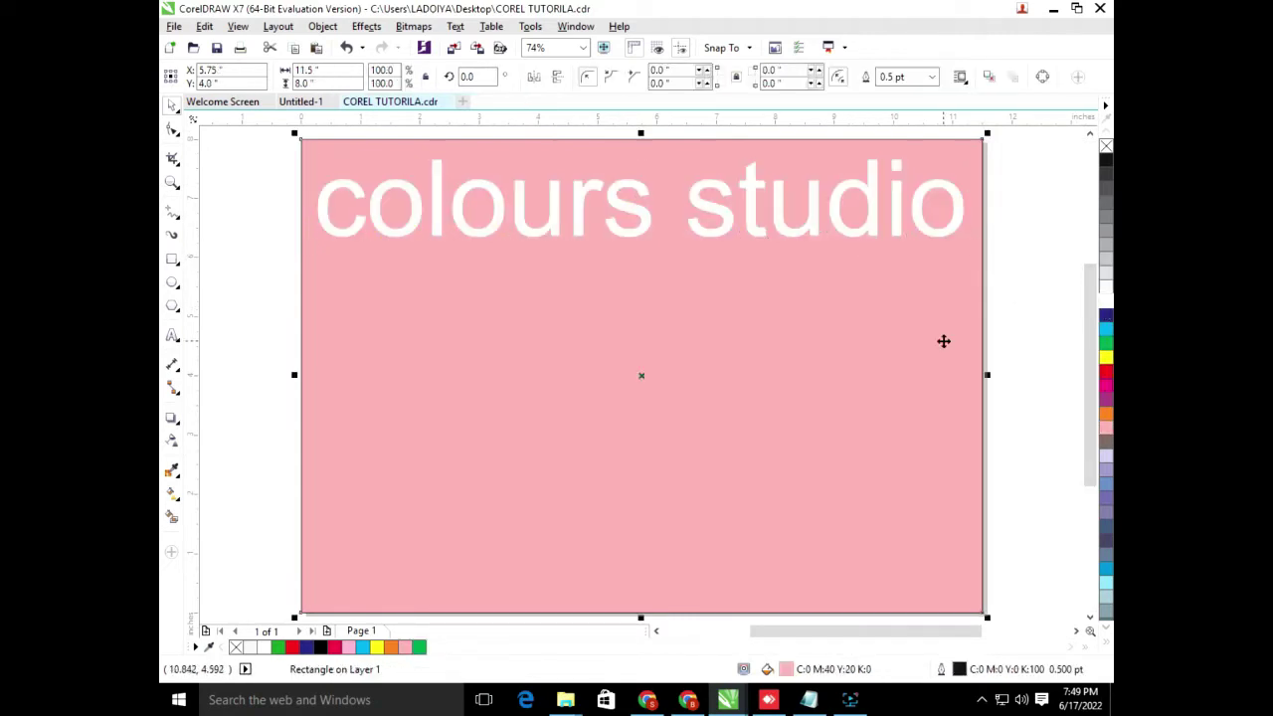
click(1106, 372)
click(1026, 282)
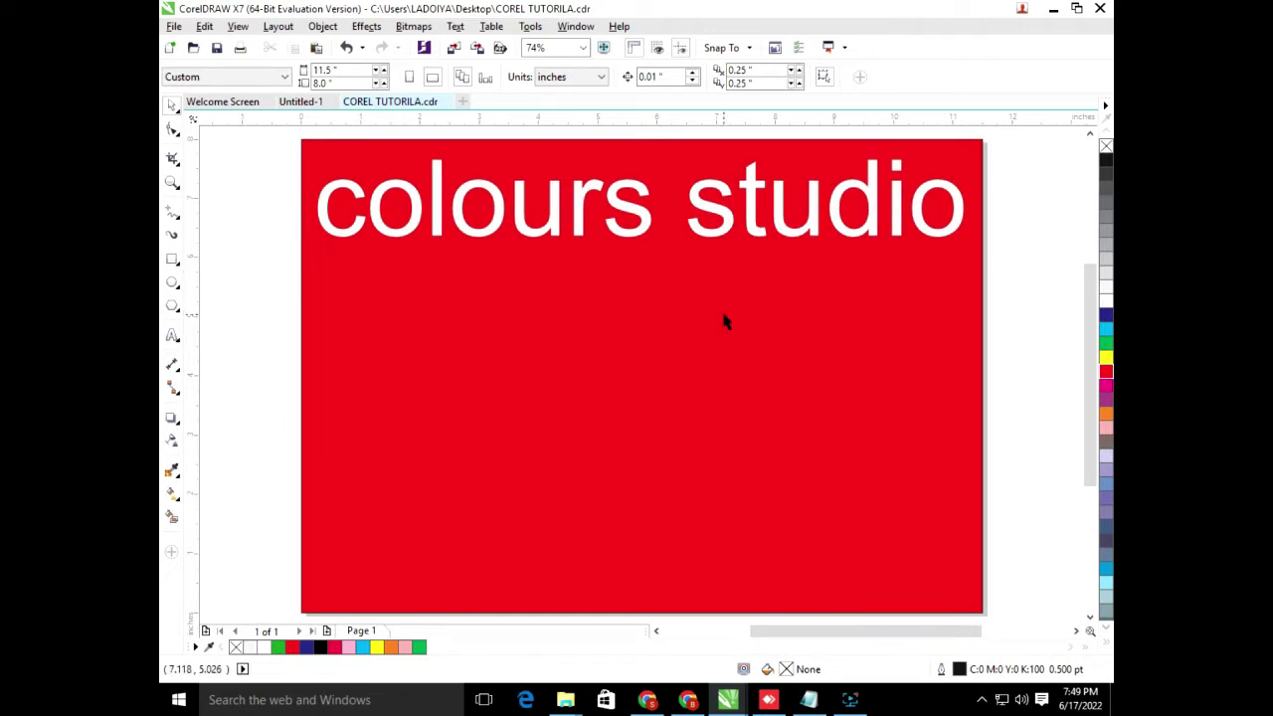
Step: Draw a near-square rectangle about 2.56 by 2.53 inches under the start of the heading and fill it white
click(664, 479)
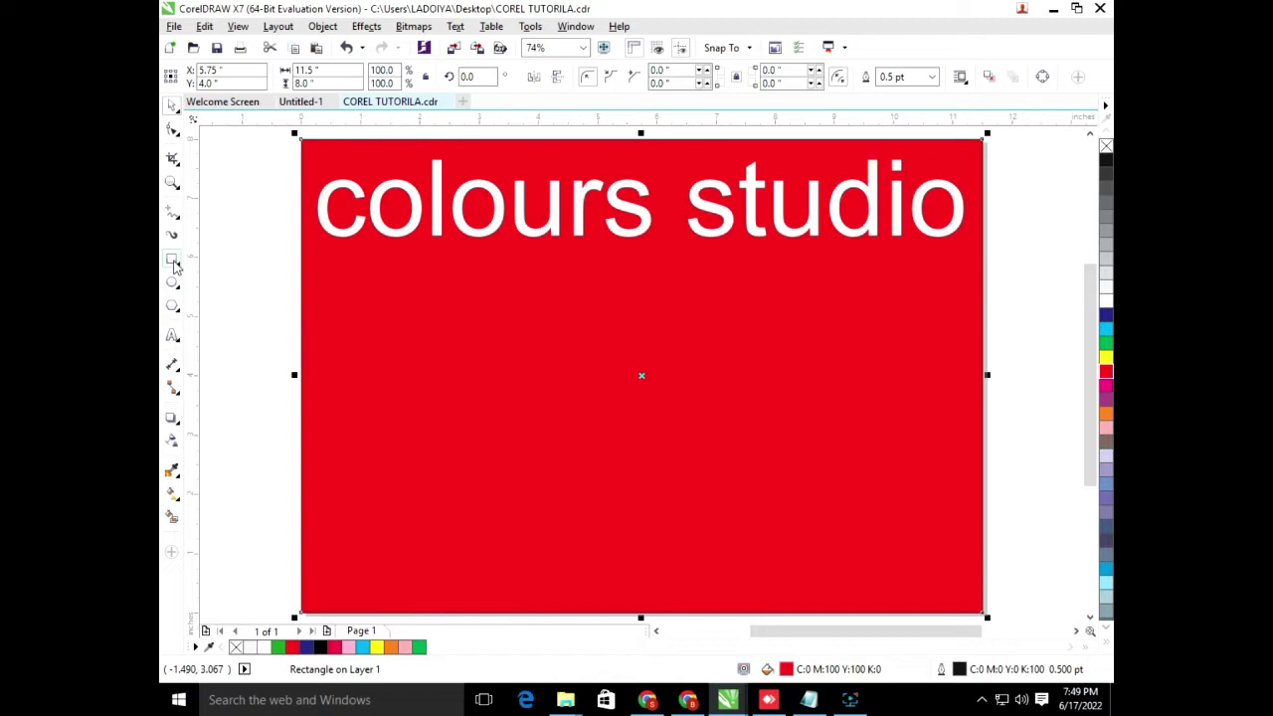
drag(336, 267, 488, 417)
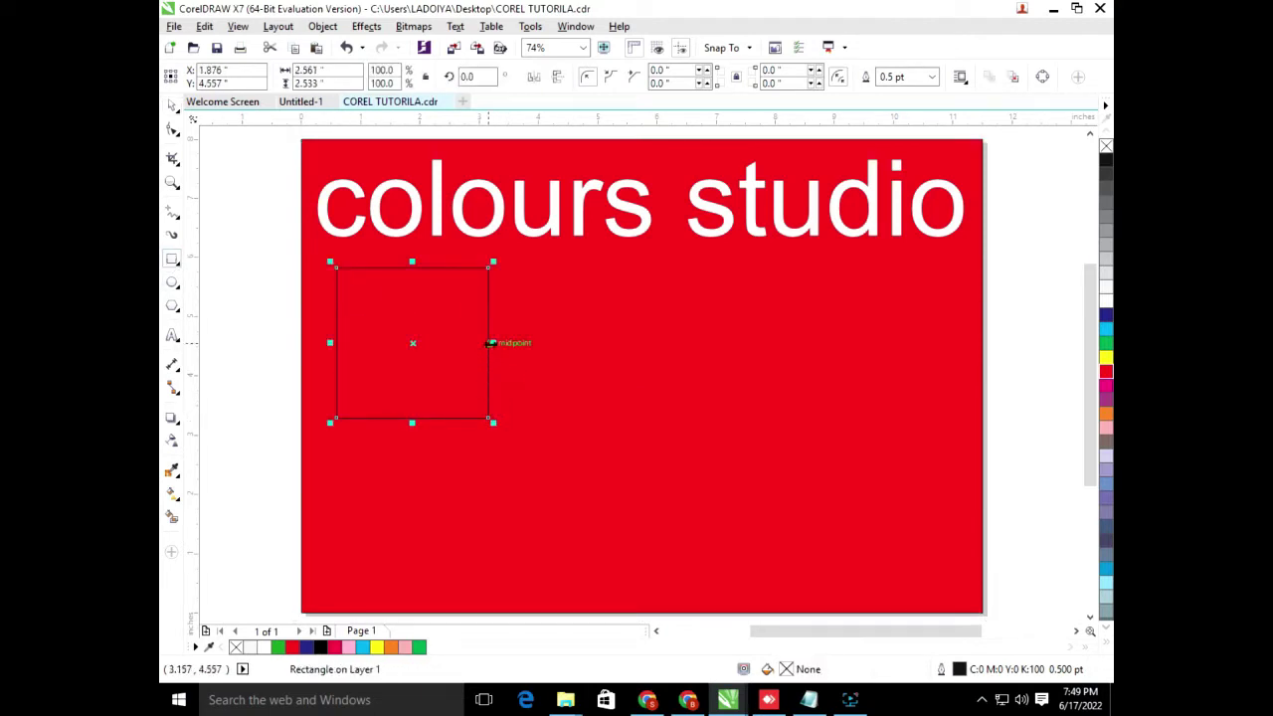
click(1104, 304)
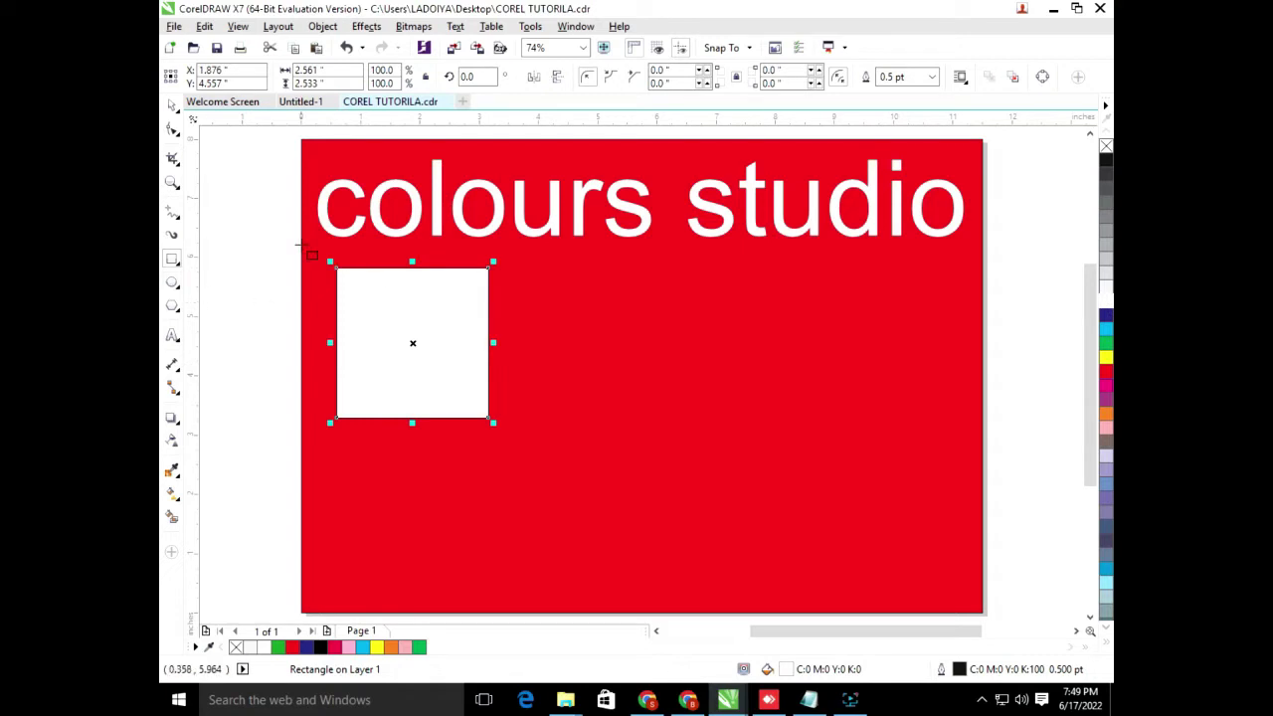
Step: Shift the white square slightly with the Pick tool and delete it
click(172, 105)
drag(416, 295, 404, 321)
key(Delete)
Step: Try reshaping the red rectangle's upper-left corner with the Shape tool, and undo back to before the white square's deletion
click(172, 132)
click(304, 145)
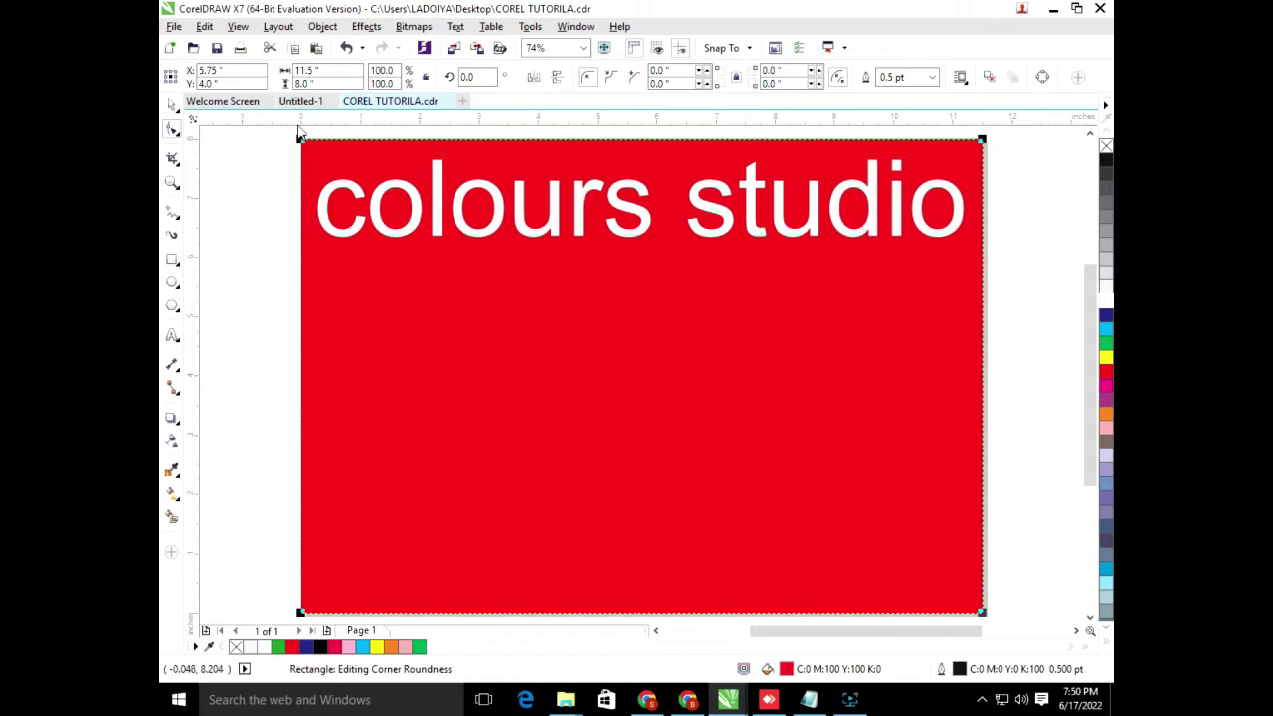
drag(304, 147, 252, 151)
key(ctrl+z)
key(ctrl+z)
Step: Delete the restored white square from the red background
scroll(424, 422, down, 3)
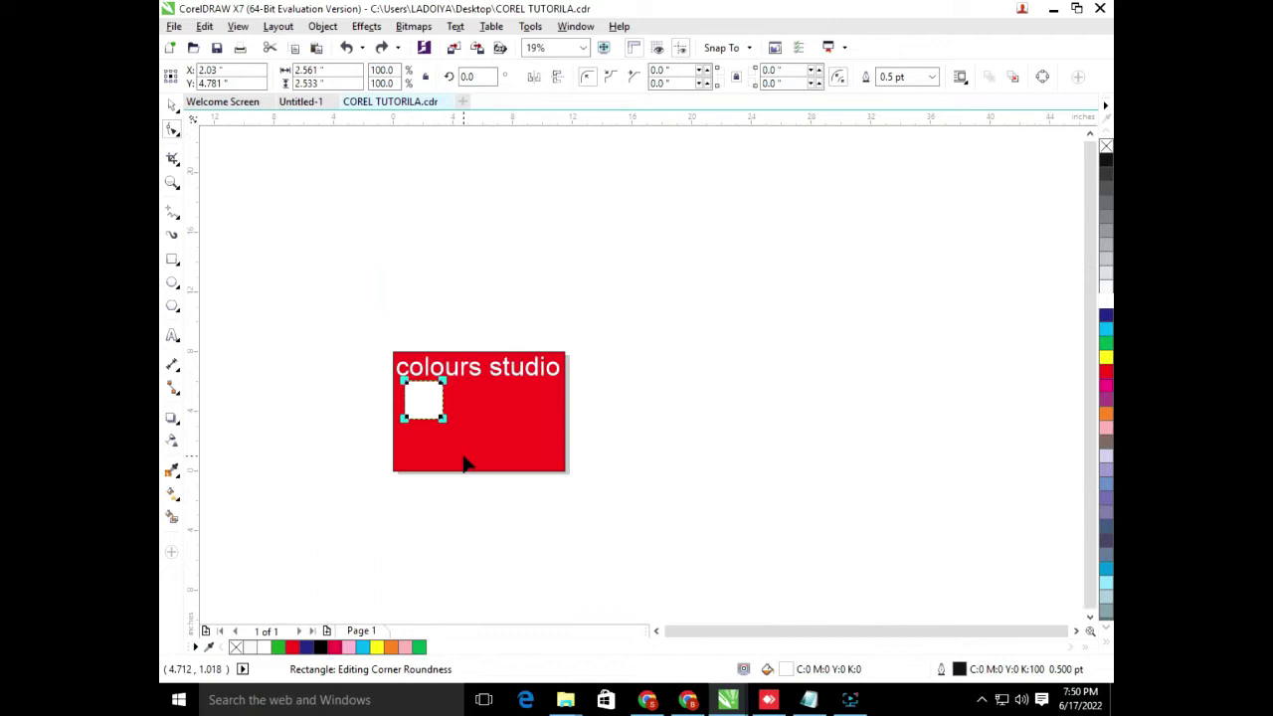
click(169, 106)
scroll(423, 420, up, 3)
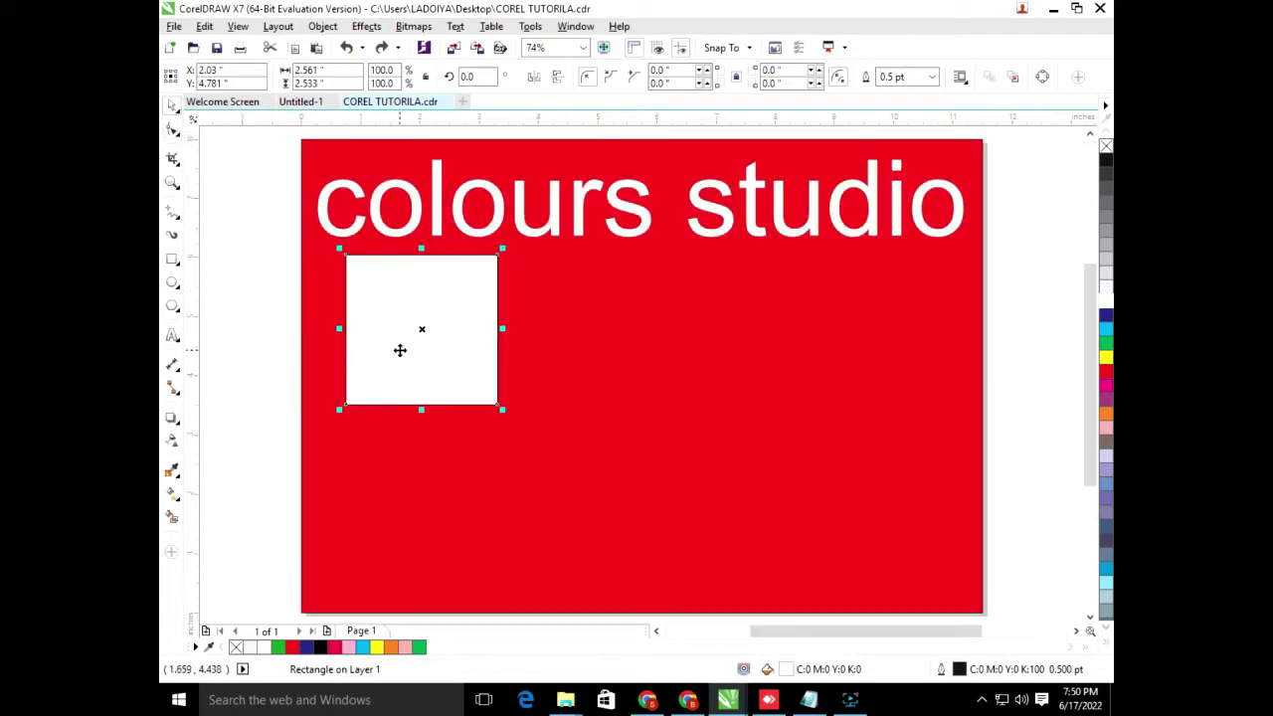
click(397, 348)
key(Delete)
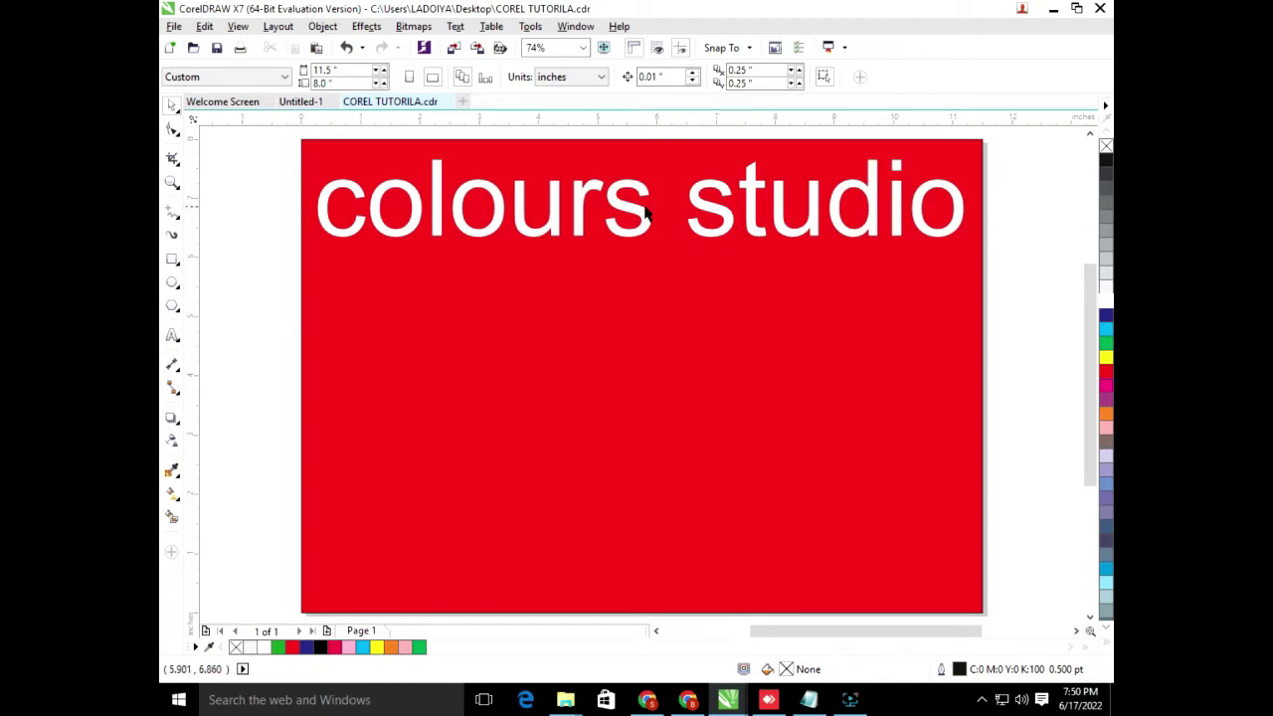
Step: Draw a rectangle about 3.23 by 3.37 inches on the left half of the page, below the heading
click(668, 327)
click(172, 261)
drag(346, 289, 541, 491)
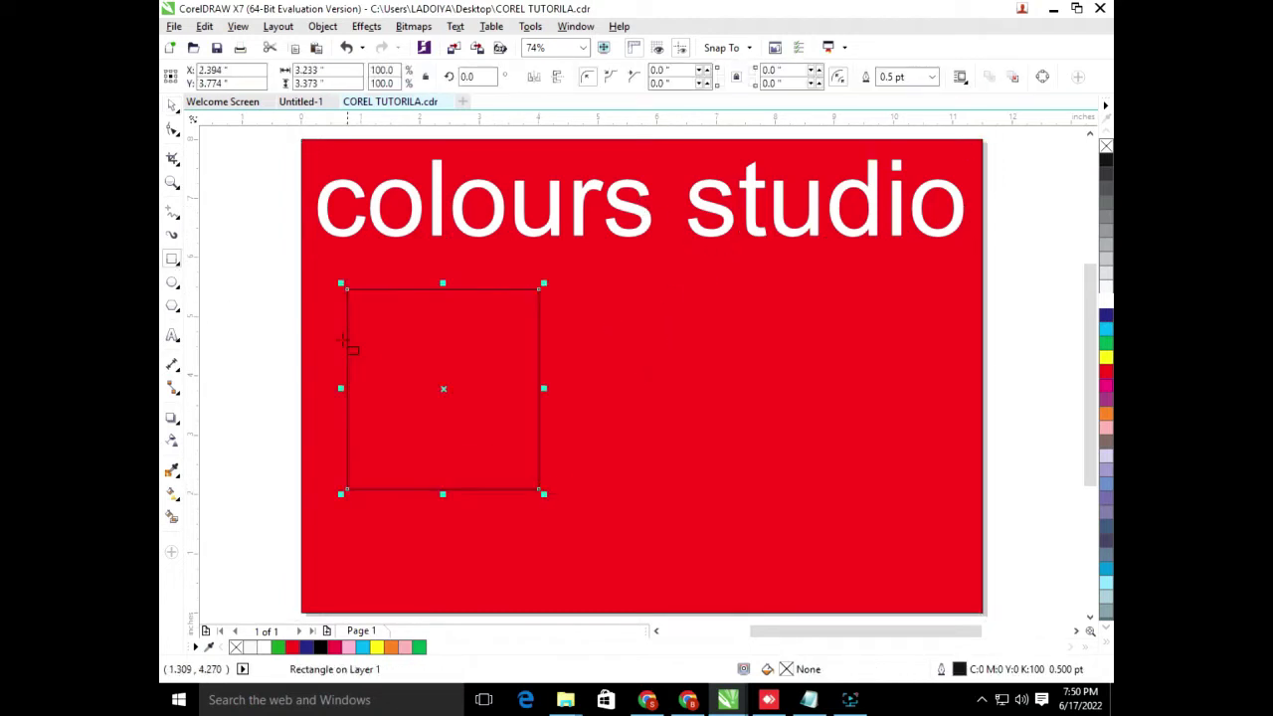
Step: Move the unfilled rectangle off the page to the blank area right of the red background
scroll(352, 273, down, 1)
drag(382, 326, 774, 329)
scroll(774, 328, up, 1)
click(488, 350)
click(770, 388)
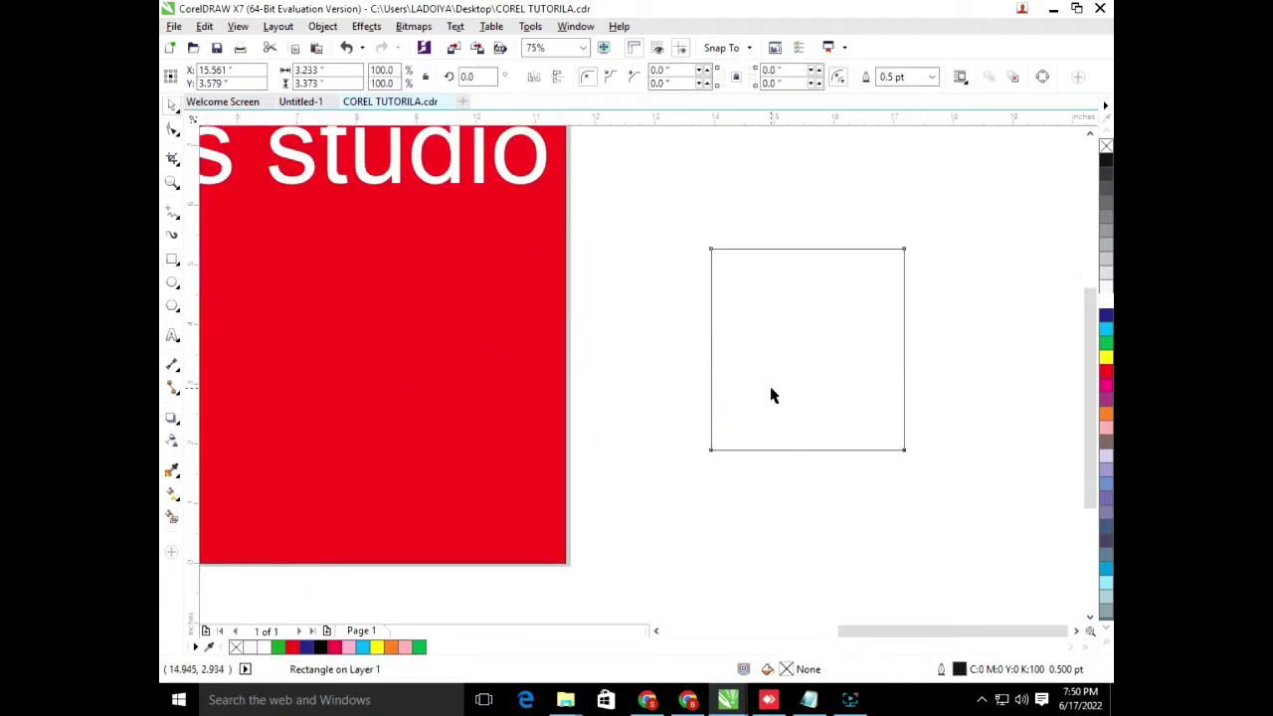
Step: Sample the red of the background with the Color Eyedropper and fill the off-page rectangle with it
click(173, 473)
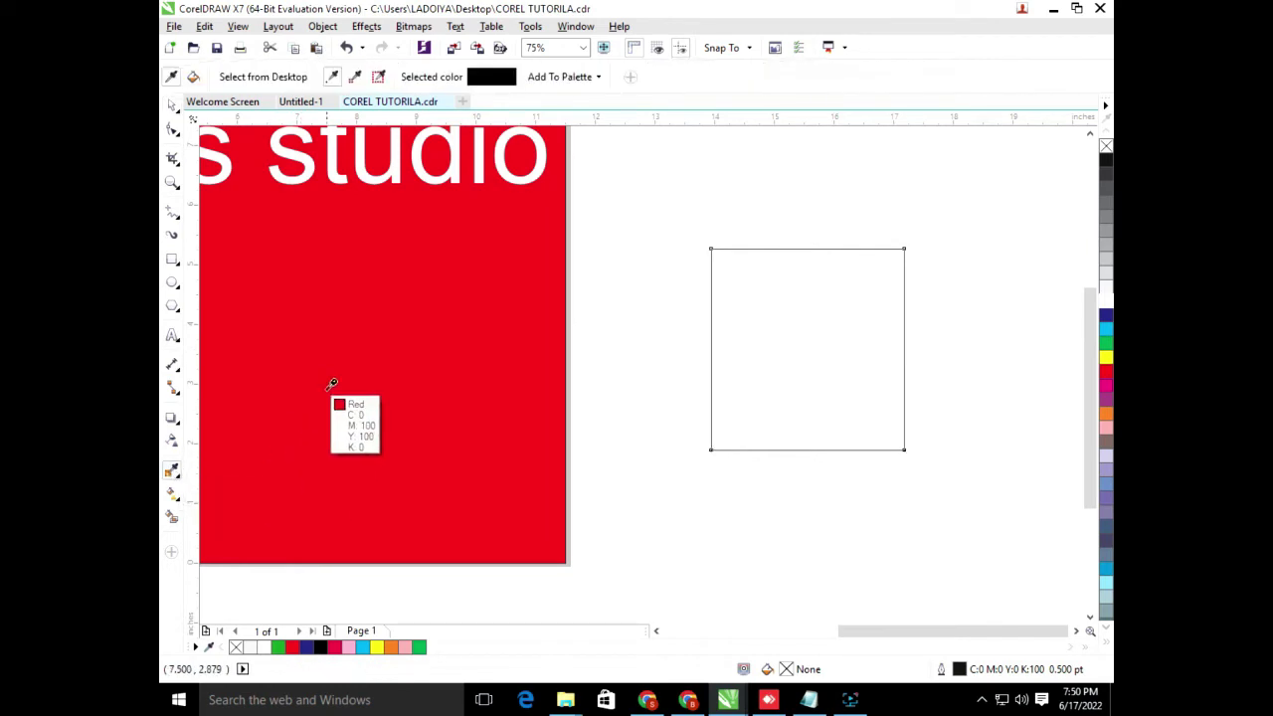
click(320, 385)
click(756, 372)
click(172, 106)
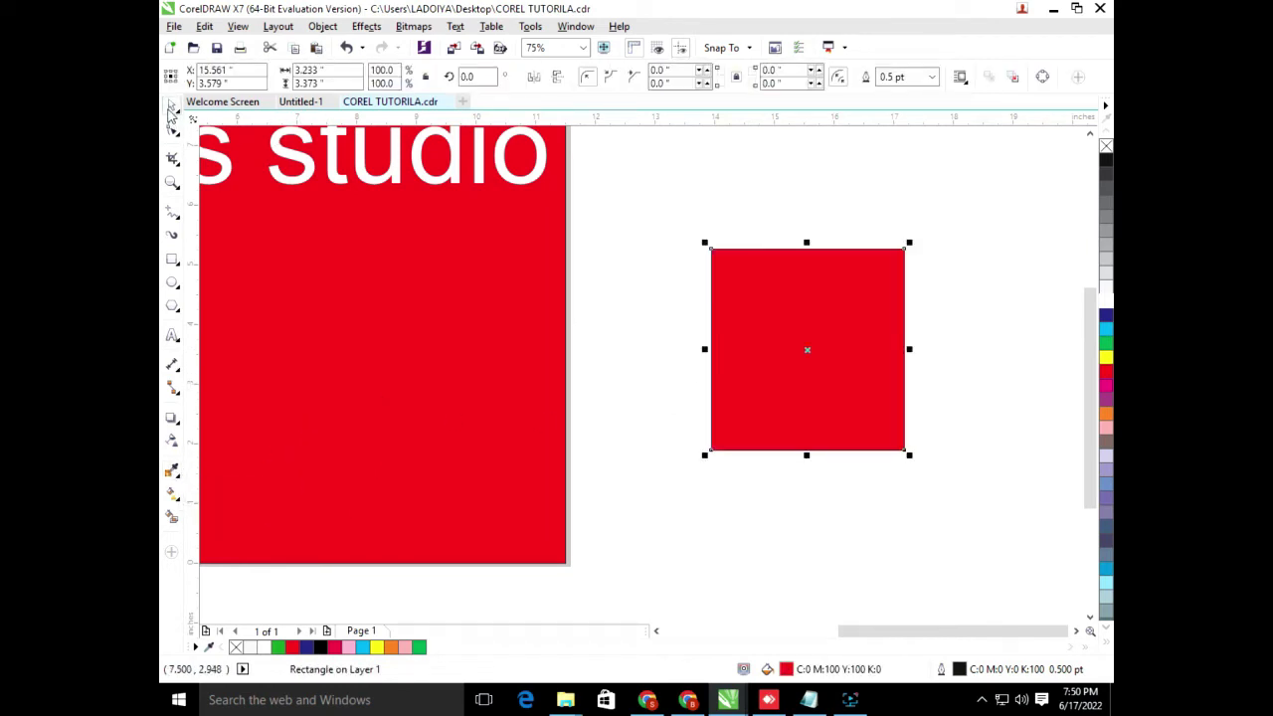
Step: Move the red off-page rectangle closer to the page's upper right side and fill it white
scroll(685, 338, down, 1)
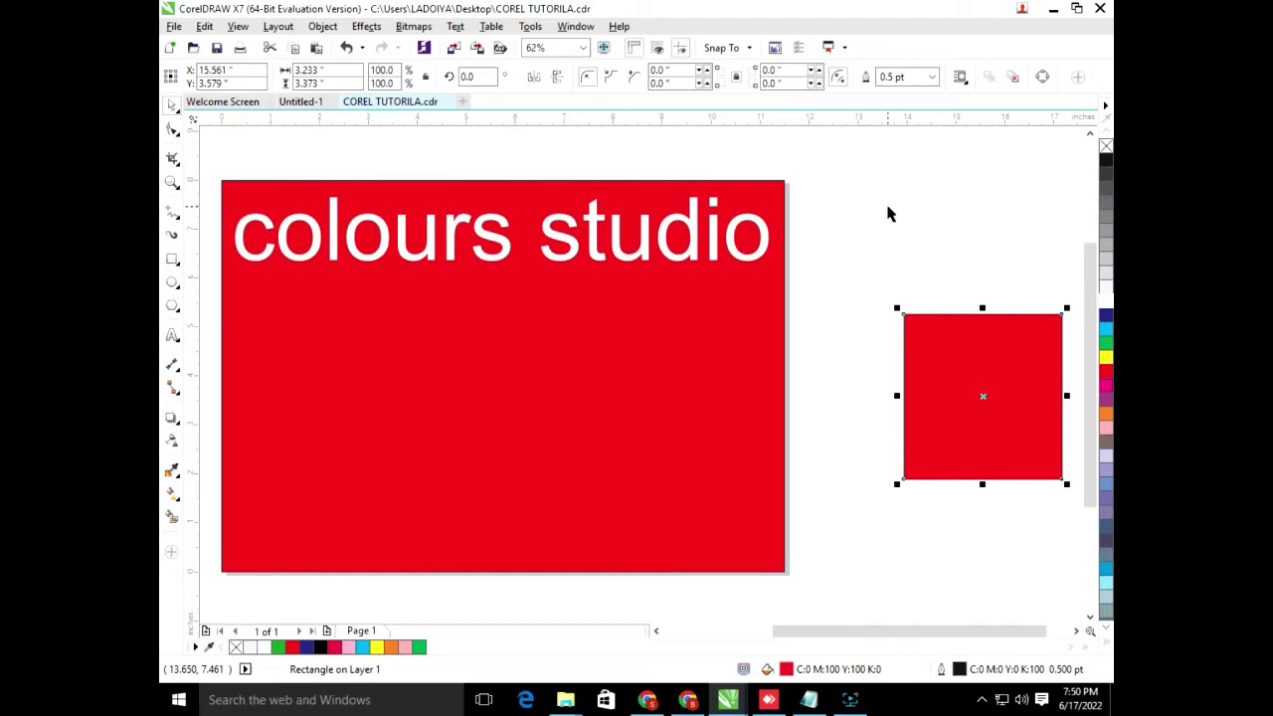
click(824, 246)
drag(980, 416, 899, 329)
click(1106, 299)
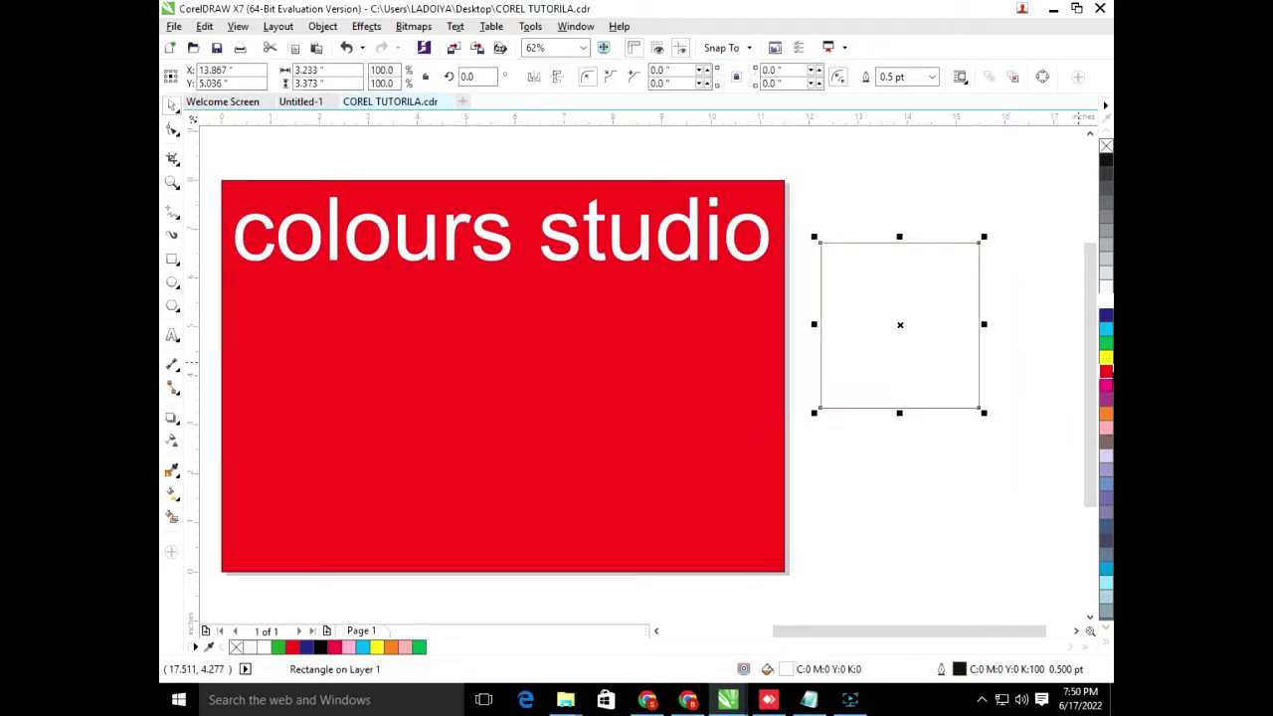
Step: Copy the red background's fill onto the white off-page rectangle
drag(730, 385, 852, 369)
click(872, 190)
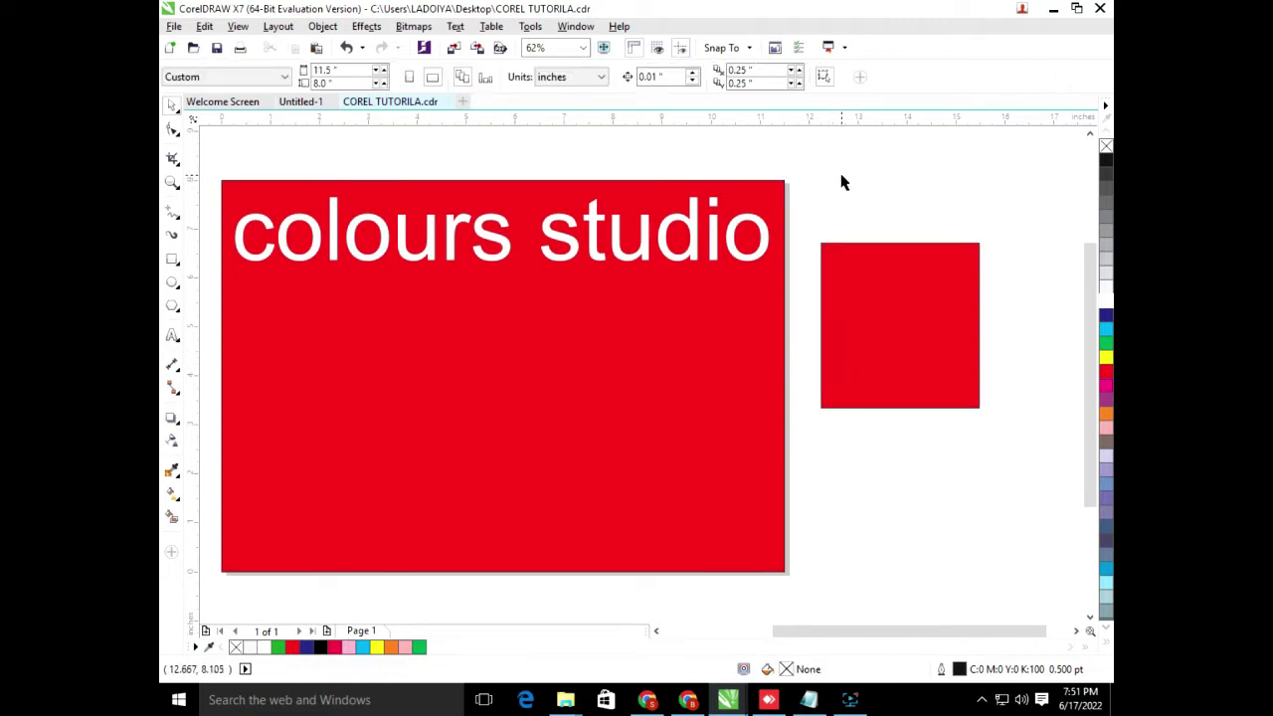
click(563, 244)
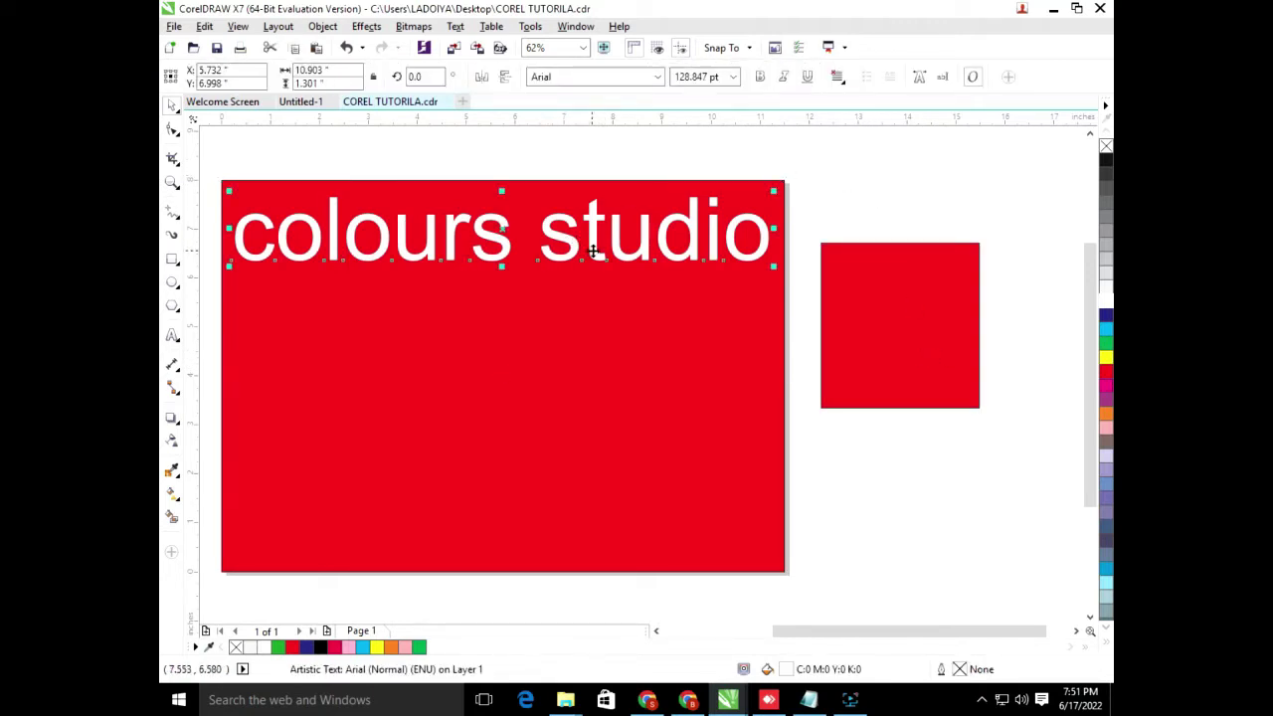
Step: Draw a rectangle in the empty area below the page and set its size to 8 by 3 inches
scroll(587, 256, down, 2)
click(543, 205)
click(171, 260)
scroll(539, 403, up, 1)
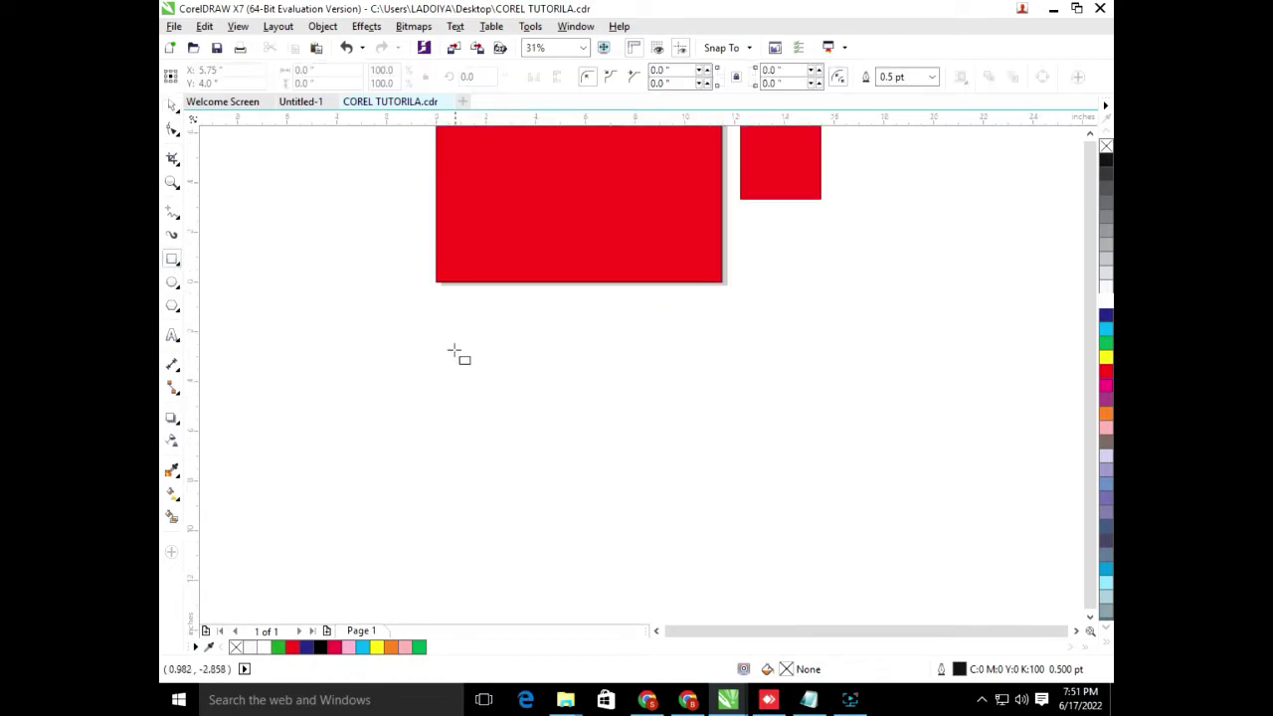
drag(440, 322, 707, 407)
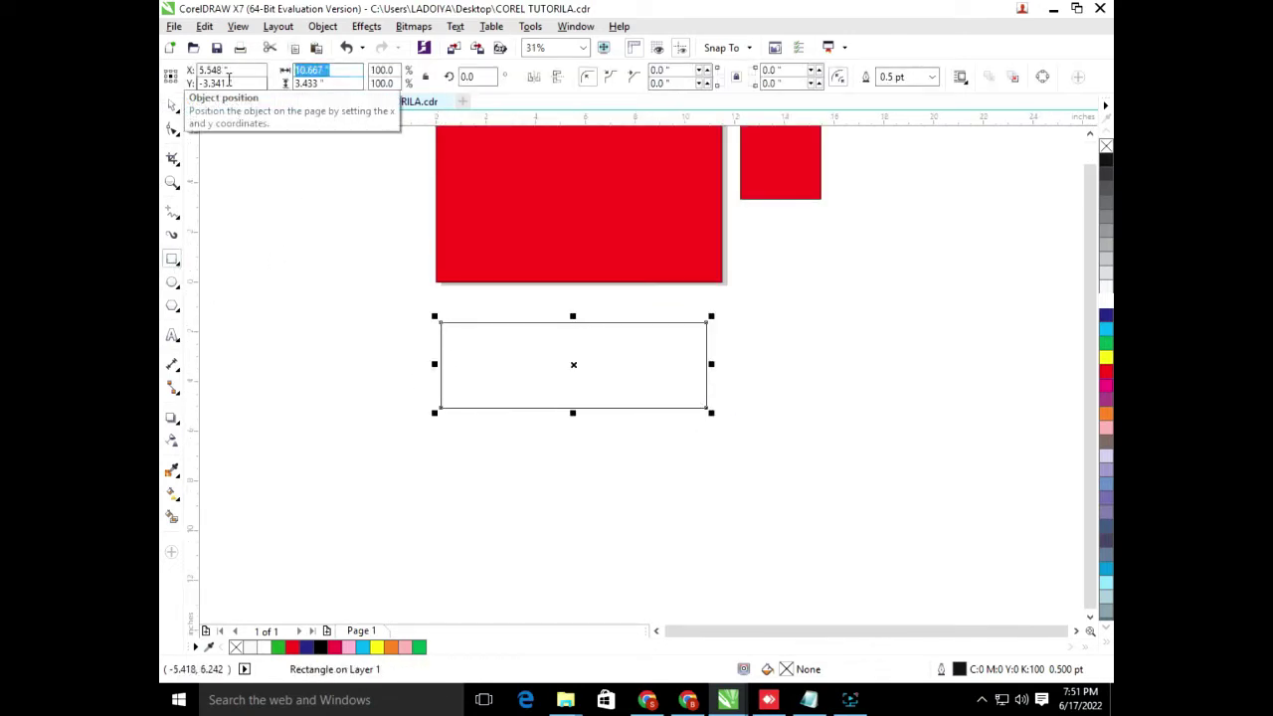
text(8)
key(Tab)
text(3)
key(Return)
double_click(171, 106)
click(616, 386)
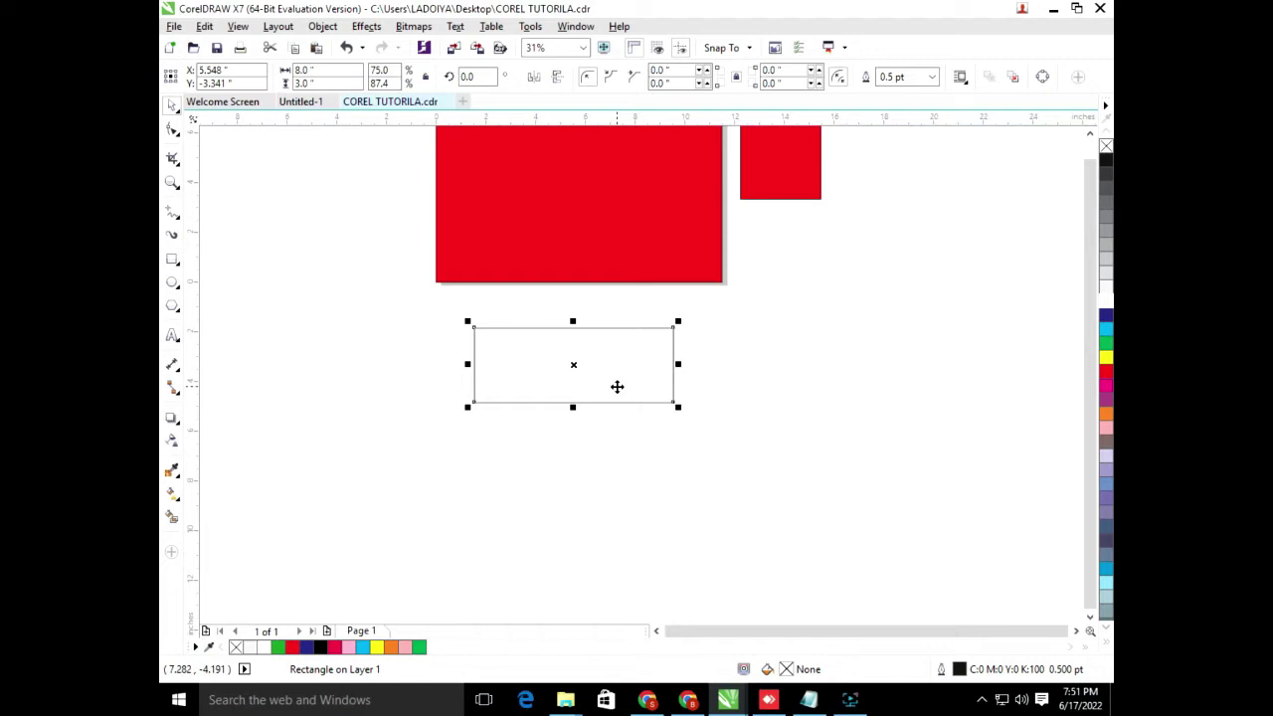
Step: Fill the rectangle below the page with a very dark navy shade of Blue
scroll(586, 403, up, 1)
click(1106, 317)
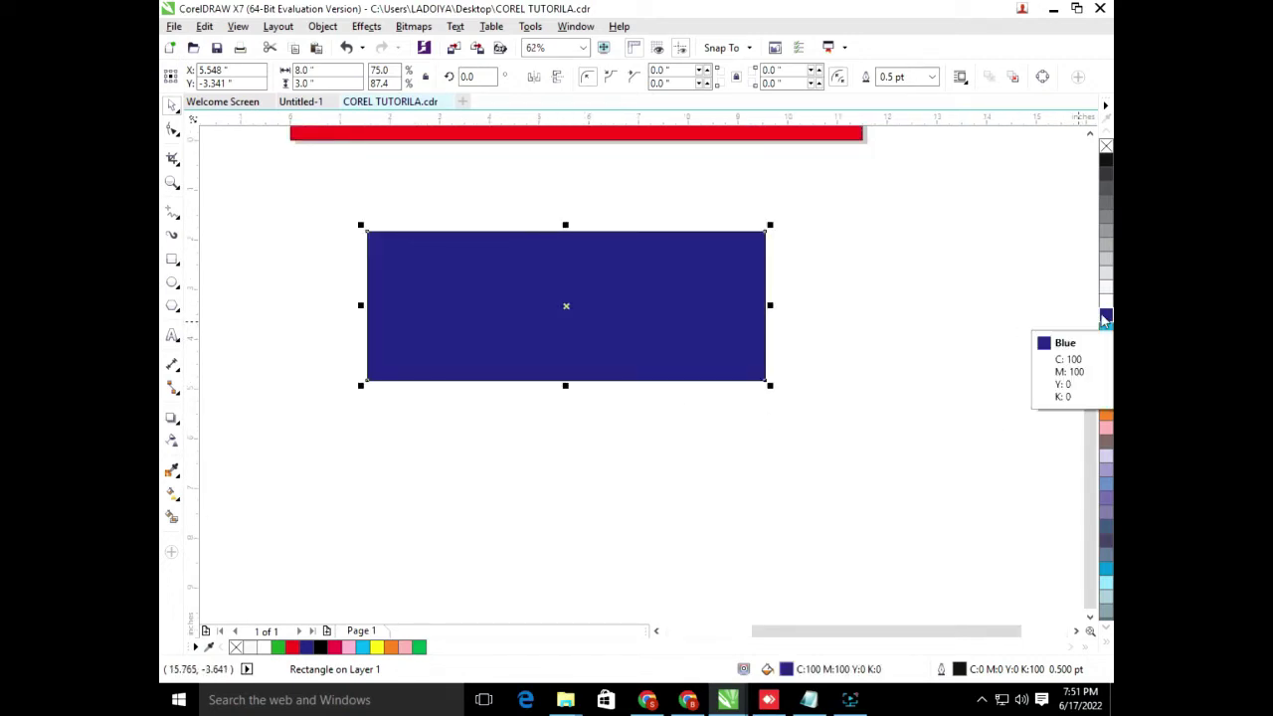
click(1103, 320)
click(1094, 323)
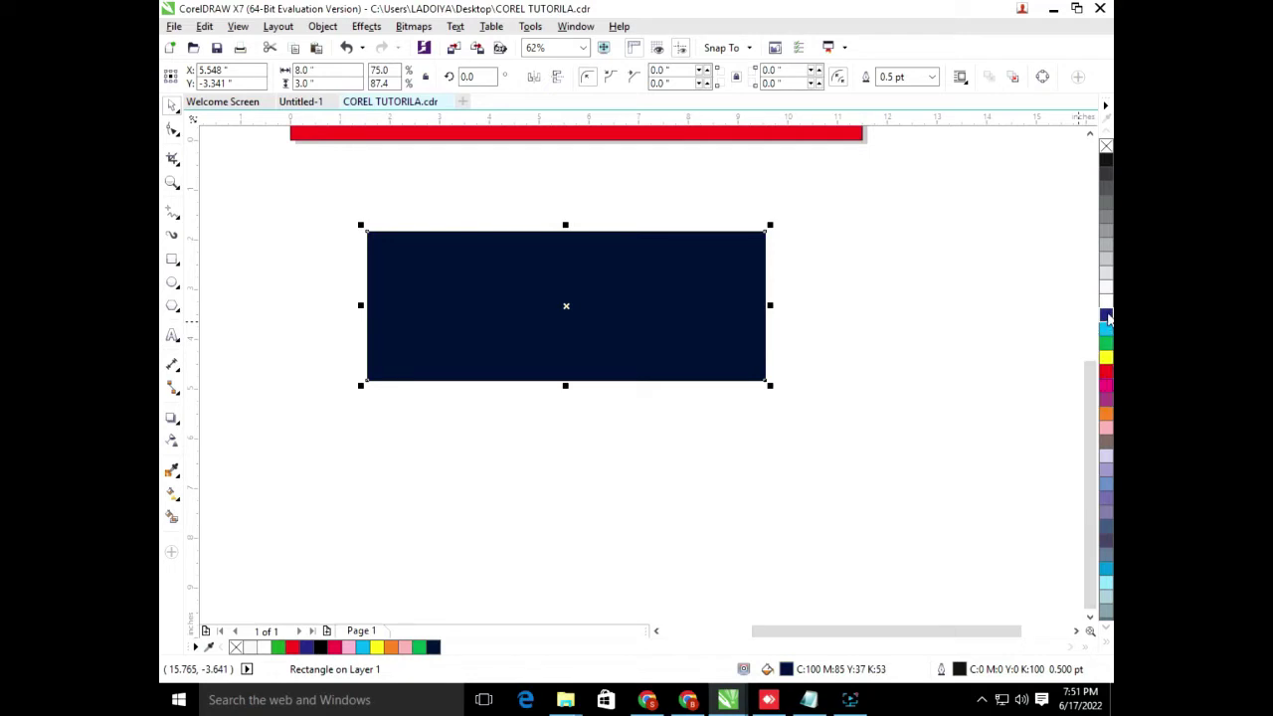
click(1103, 319)
click(1096, 388)
click(917, 393)
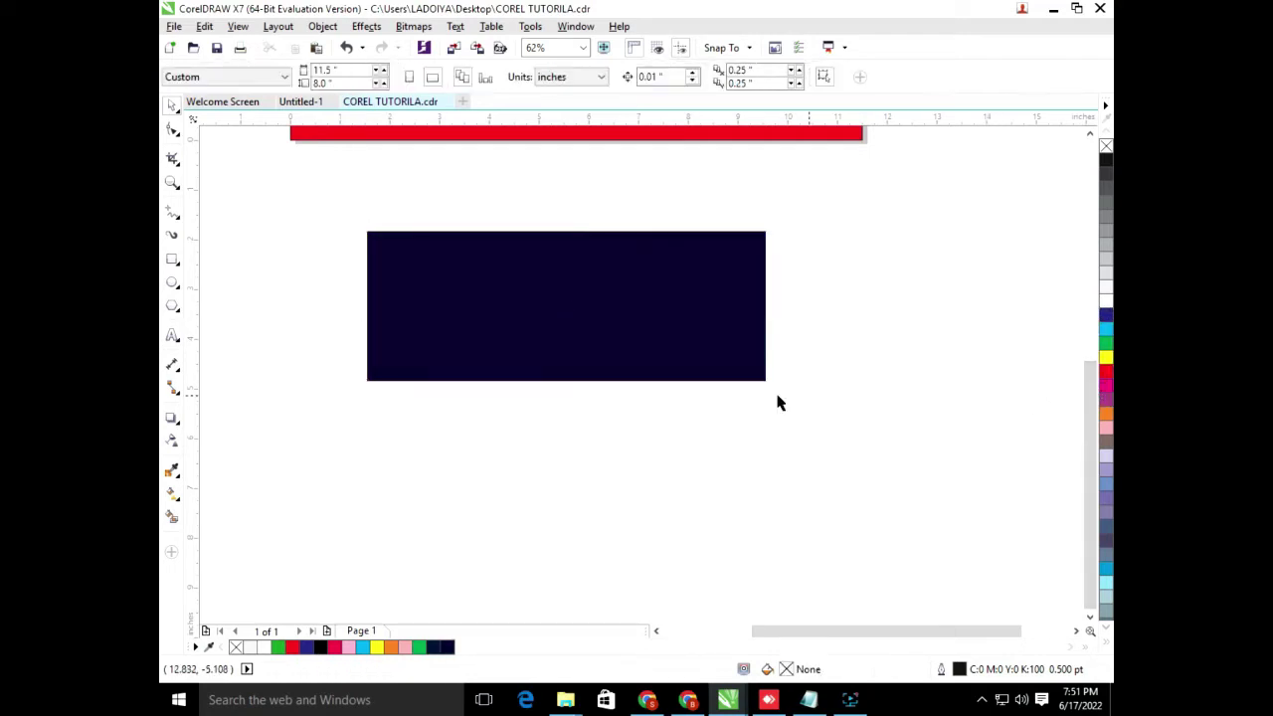
Step: Add the artistic text "गणपति इलैक्ट्रोनिक्स" in the KBC_08 font at 24 pt, just above the navy rectangle
click(618, 376)
click(269, 353)
click(171, 337)
click(617, 76)
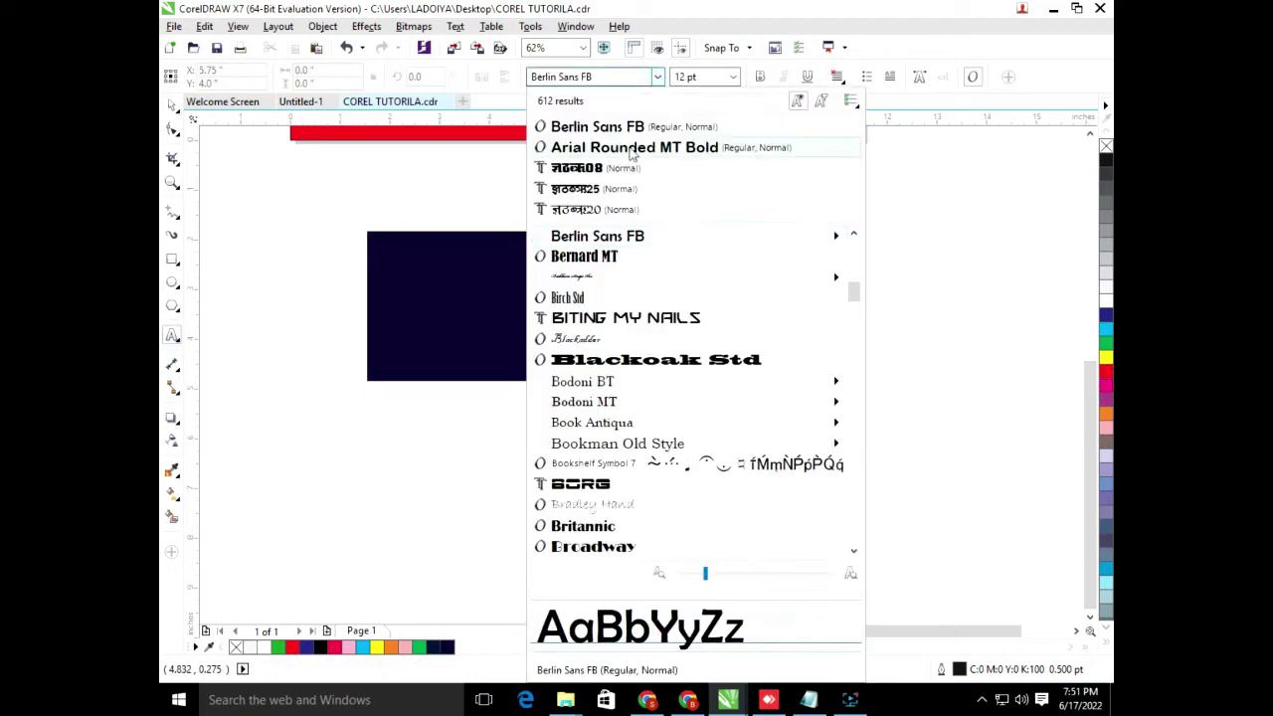
click(597, 175)
click(599, 426)
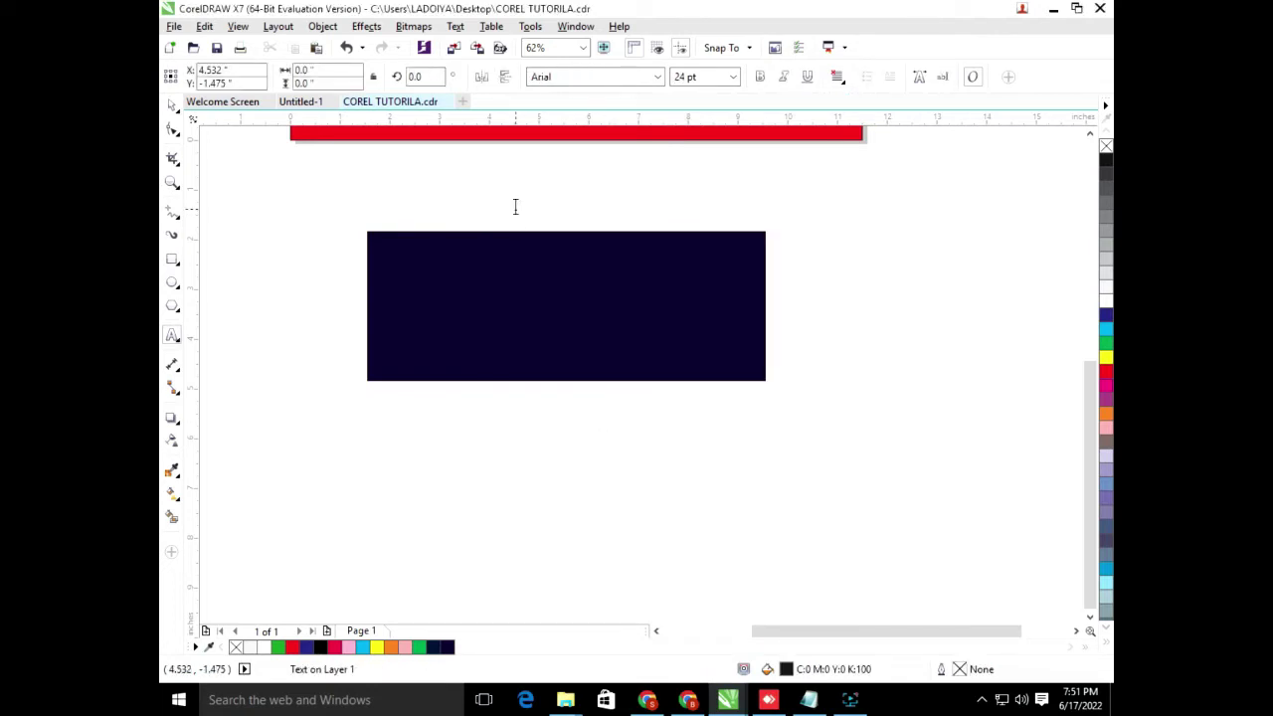
click(515, 206)
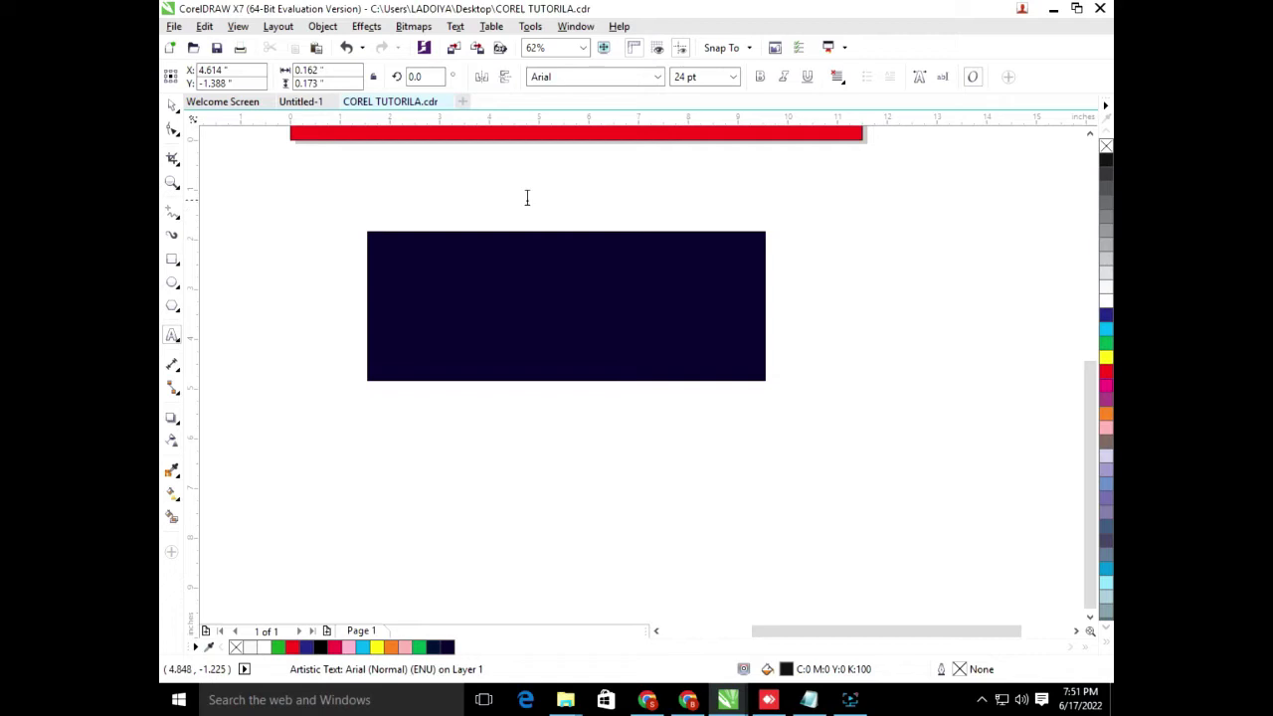
click(617, 77)
click(602, 127)
text(xqI)
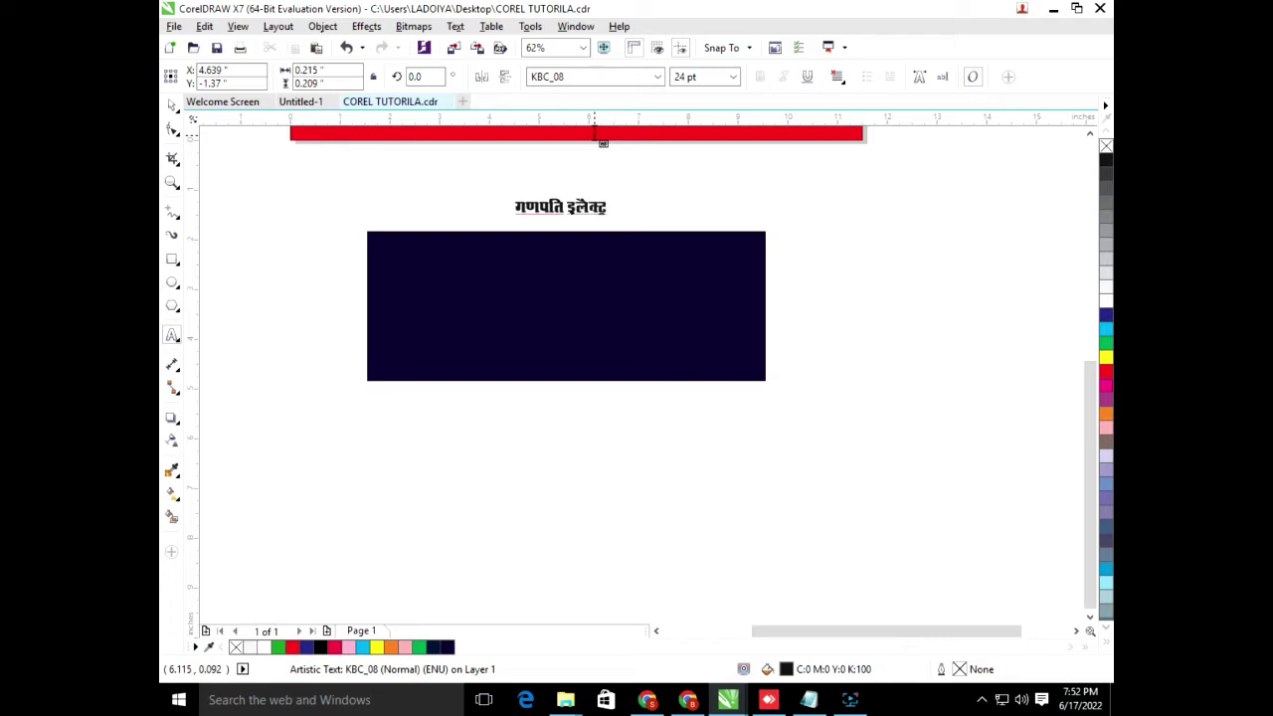
click(172, 104)
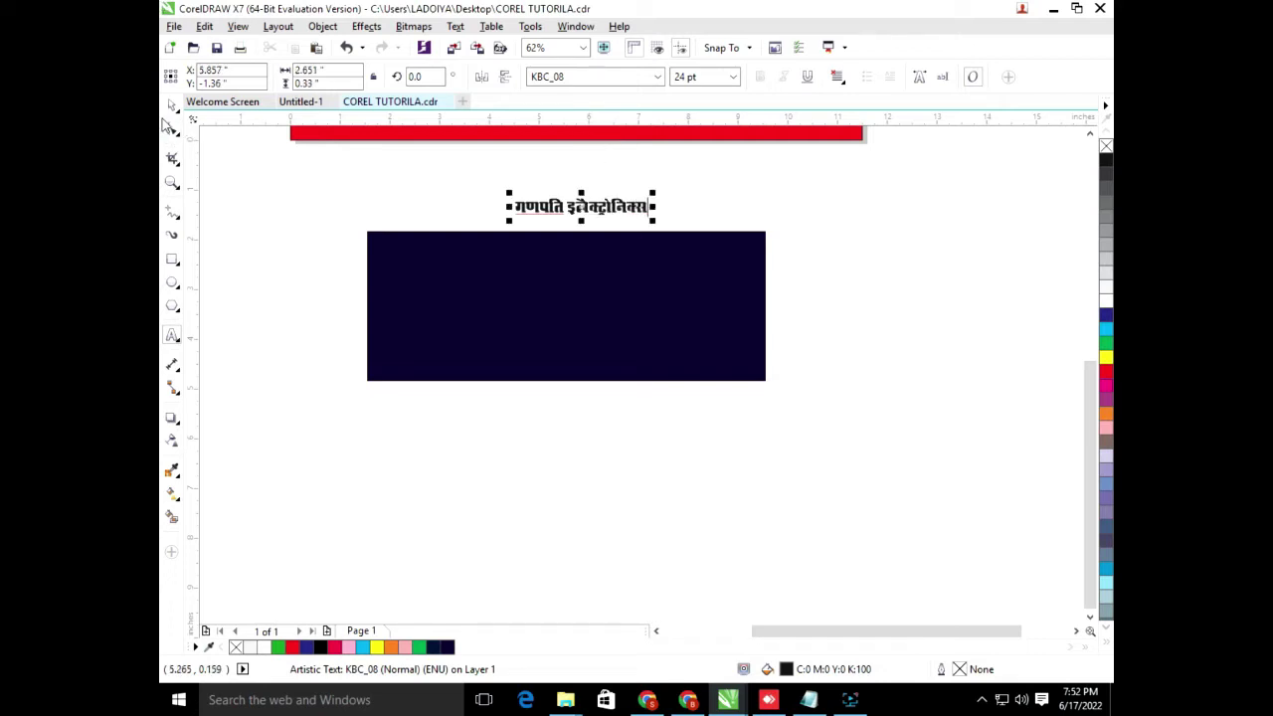
Step: Place the Hindi title across the upper part of the navy rectangle, enlarged to about 7.5 inches wide, and fill it white
drag(557, 207, 428, 256)
drag(520, 269, 727, 386)
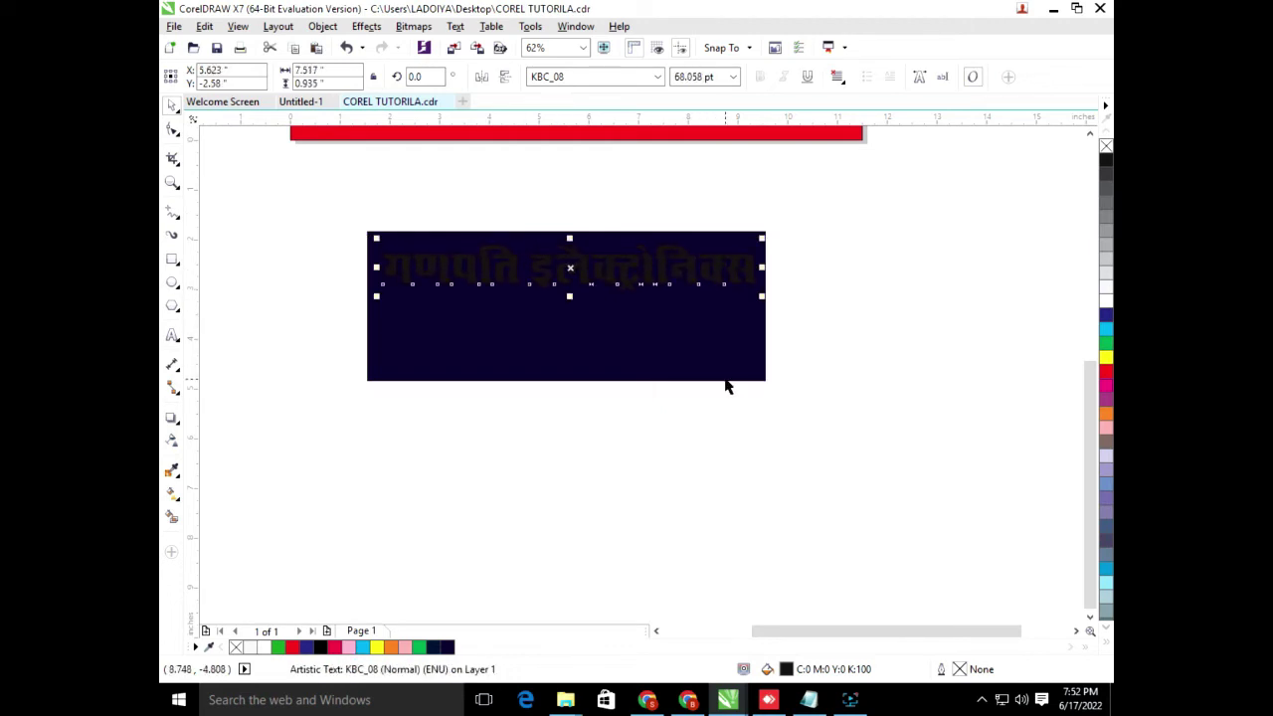
click(1105, 301)
click(827, 306)
Step: Stretch the white Hindi title slightly taller and nudge it a little to the left
click(636, 278)
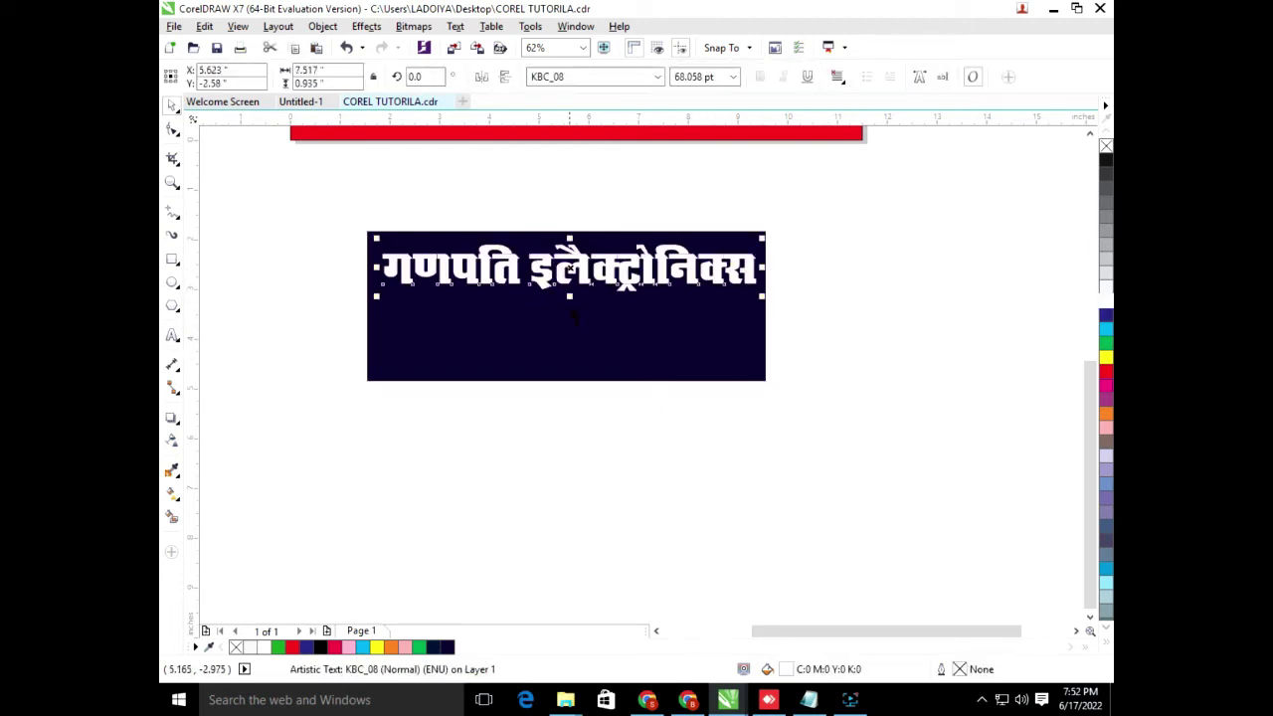
drag(569, 296, 566, 307)
drag(382, 274, 375, 274)
click(360, 217)
Step: Move the navy banner up slightly and delete the red background, the "colours studio" heading and the red rectangle beside the page
key(F4)
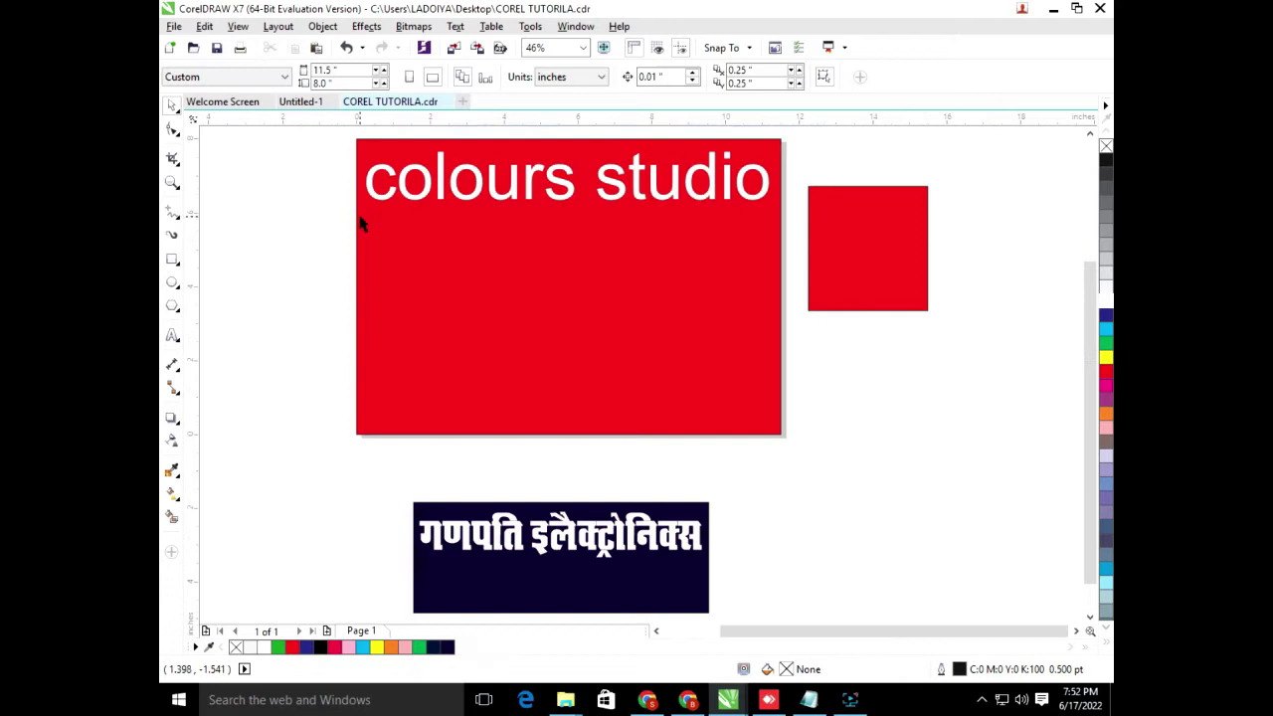
drag(382, 474, 778, 551)
click(377, 442)
drag(377, 441, 765, 606)
drag(625, 497, 634, 463)
click(789, 471)
scroll(759, 450, down, 3)
drag(662, 344, 818, 437)
key(Delete)
key(F4)
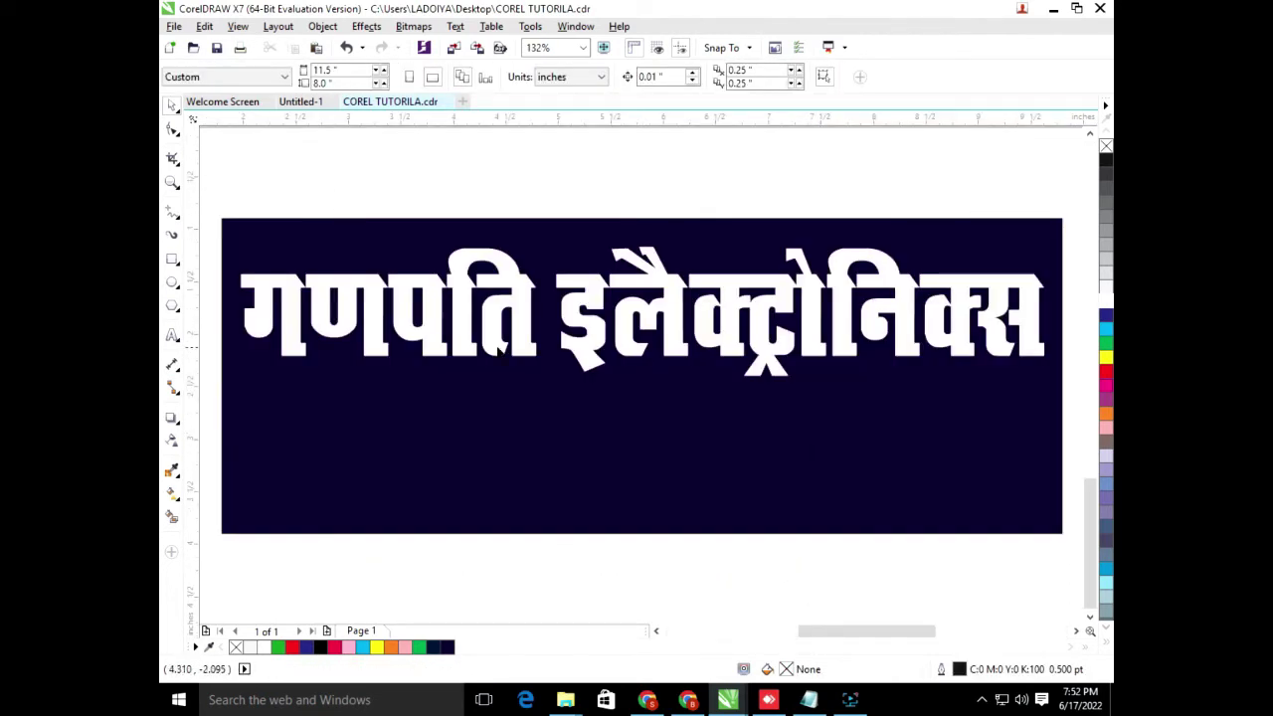
Step: Extend the Hindi title's lower edge a little further down within the navy banner
click(498, 348)
key(Escape)
click(666, 336)
drag(643, 381, 642, 391)
click(204, 330)
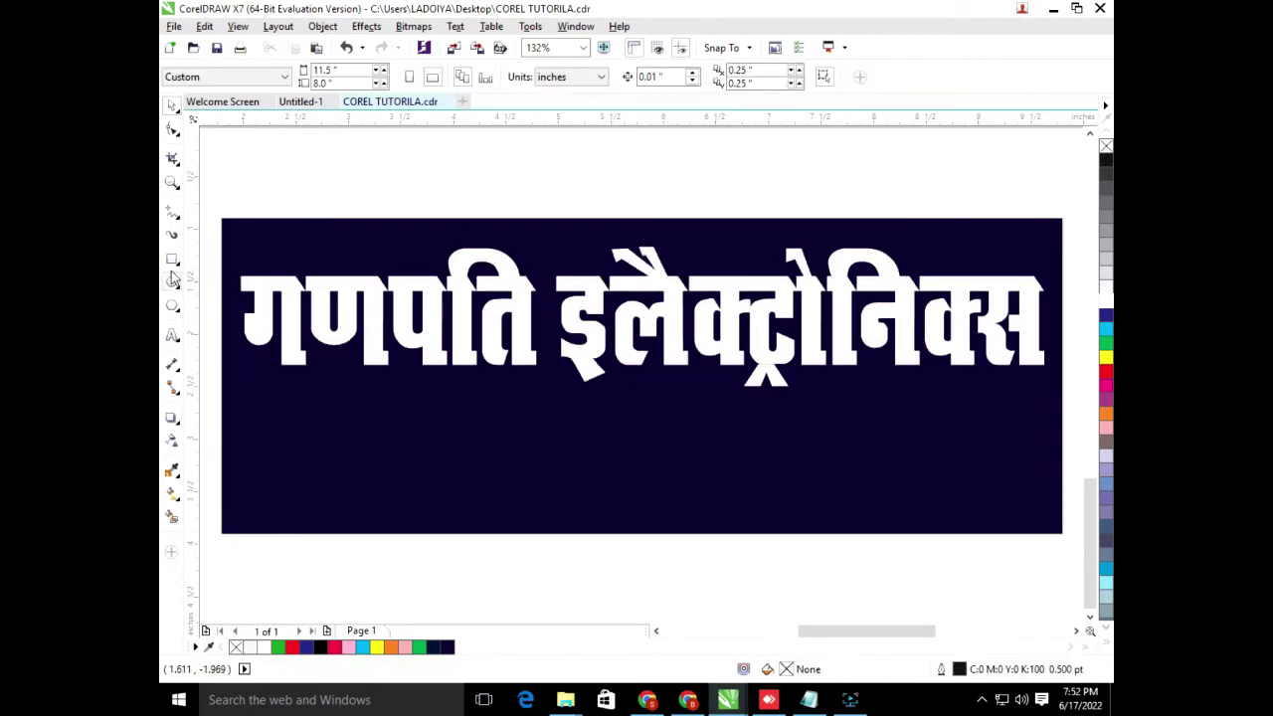
click(172, 259)
drag(248, 380, 387, 506)
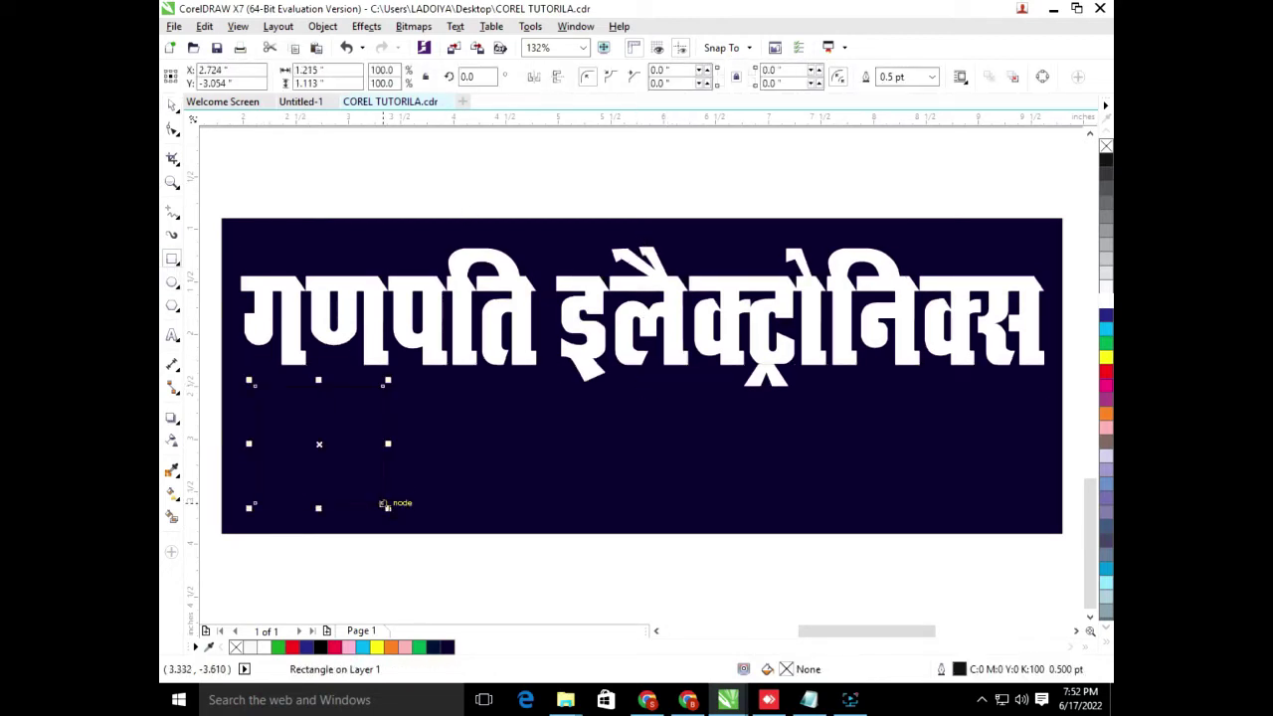
click(170, 109)
key(Delete)
Step: Draw a rectangle about 0.99 by 1.23 inches in the banner's lower-left area and fill it white
click(172, 259)
drag(249, 387, 354, 516)
click(1106, 299)
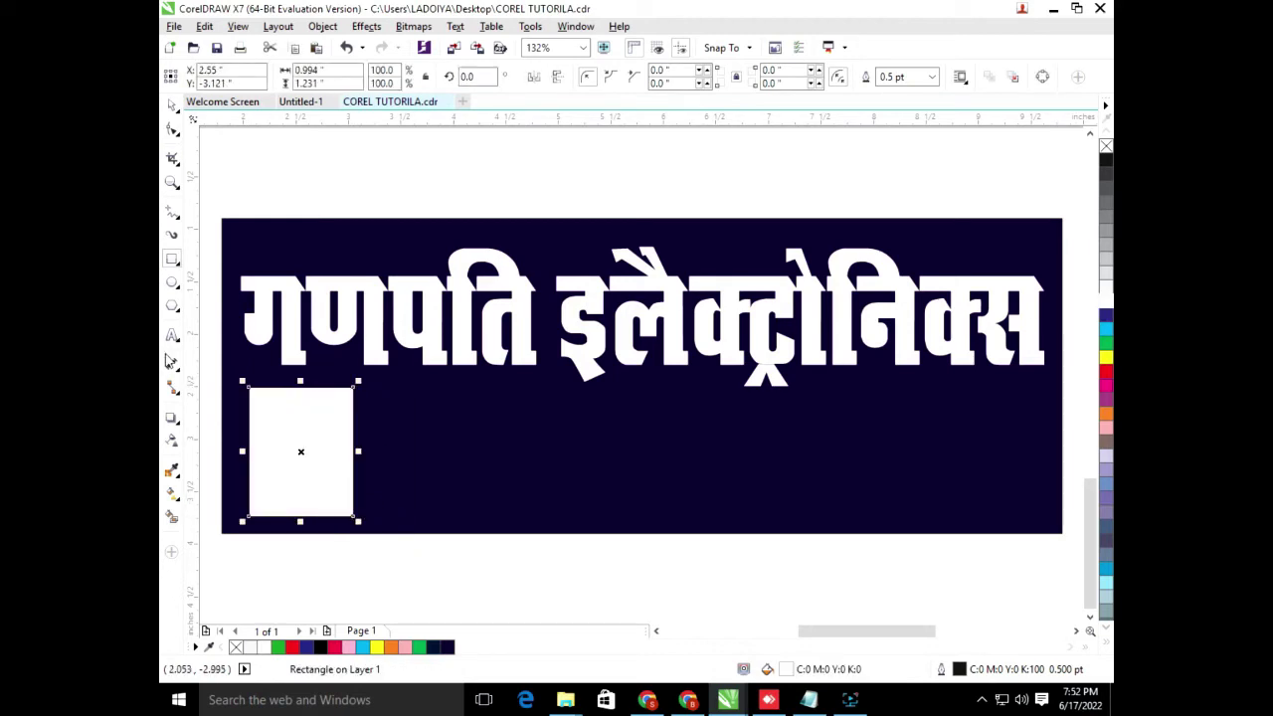
Step: Duplicate the white rectangle rightward into an evenly spaced row of six and scale the row to about 81%
click(172, 105)
drag(301, 452, 409, 451)
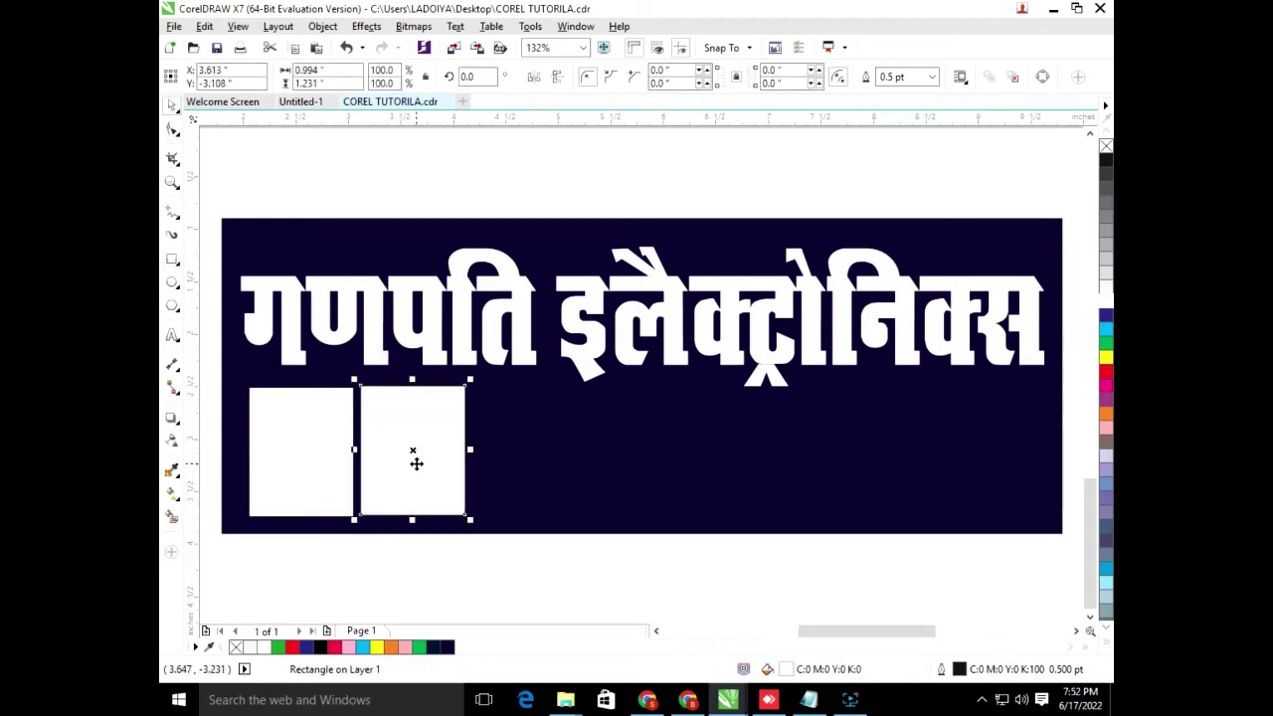
key(ctrl+r)
key(ctrl+r)
key(ctrl+r)
key(ctrl+r)
click(1002, 569)
drag(1002, 569, 192, 376)
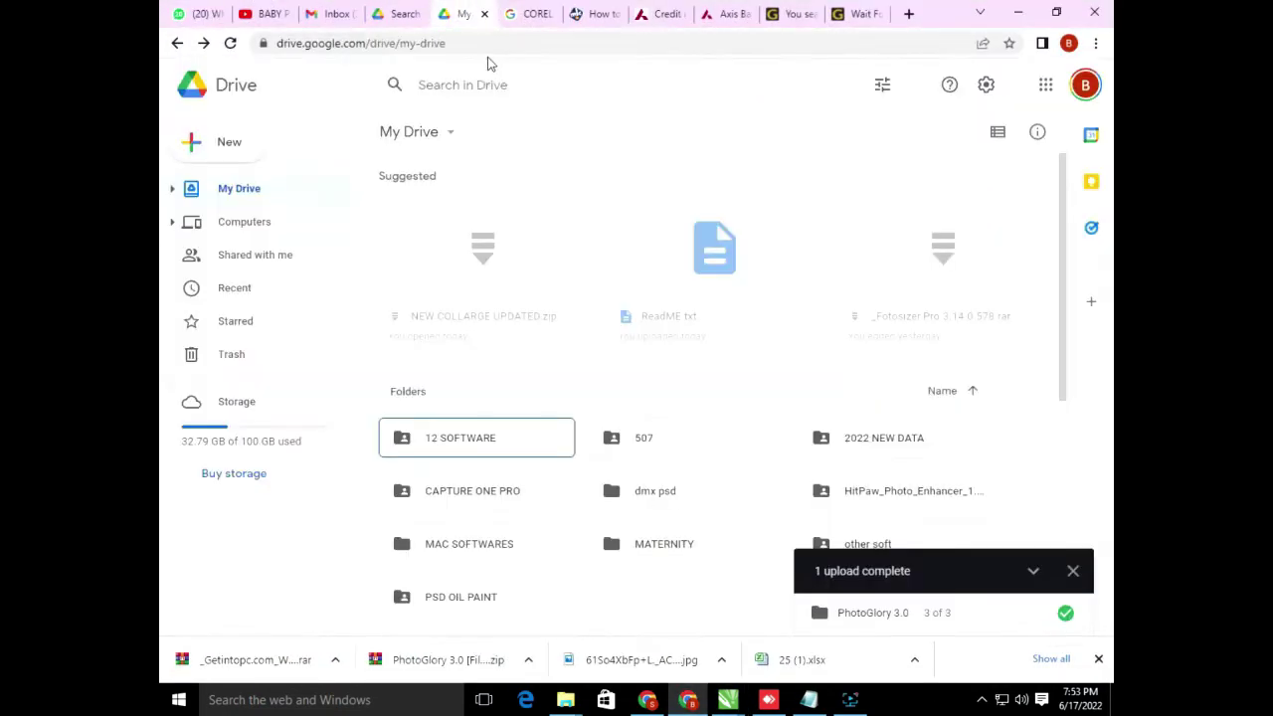
Step: In the Chrome browser, open google.com and search images for "electronics products"
key(ctrl+l)
text(google.com)
key(Return)
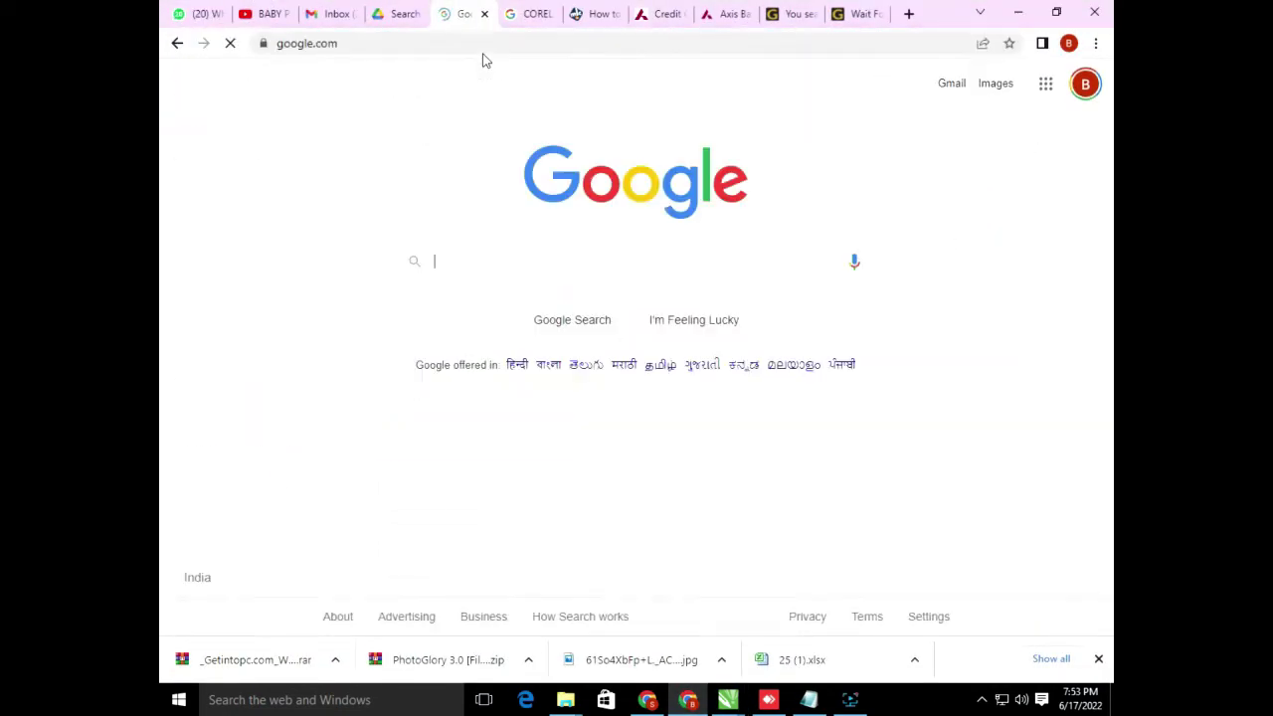
text(electronics products)
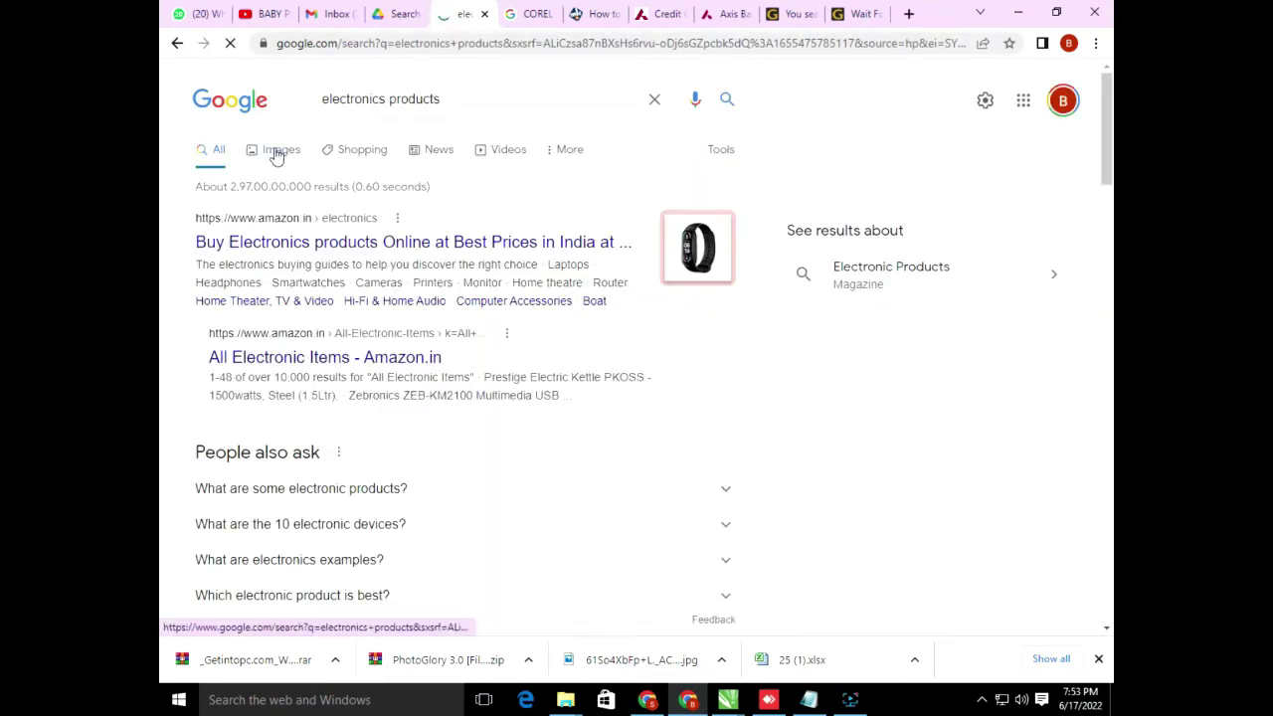
click(276, 151)
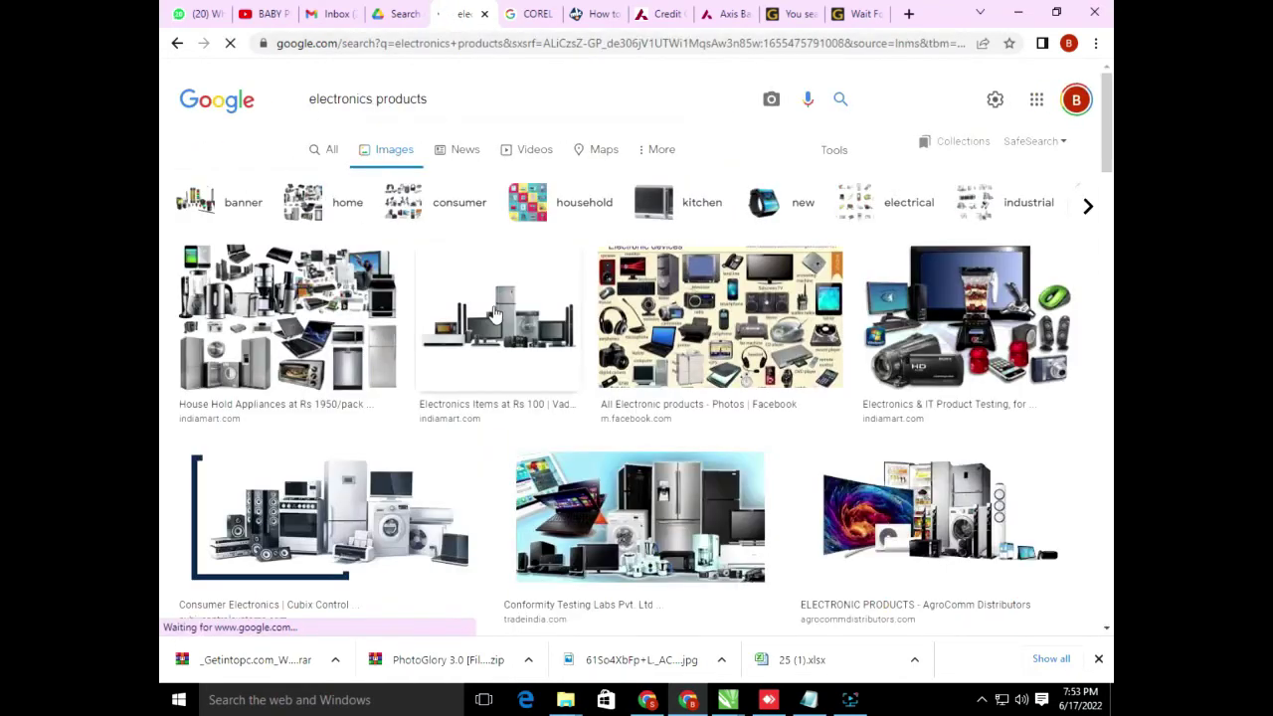
Step: Copy the first household appliances picture from the image results and paste it into the CorelDRAW document
click(284, 312)
right_click(811, 234)
click(875, 438)
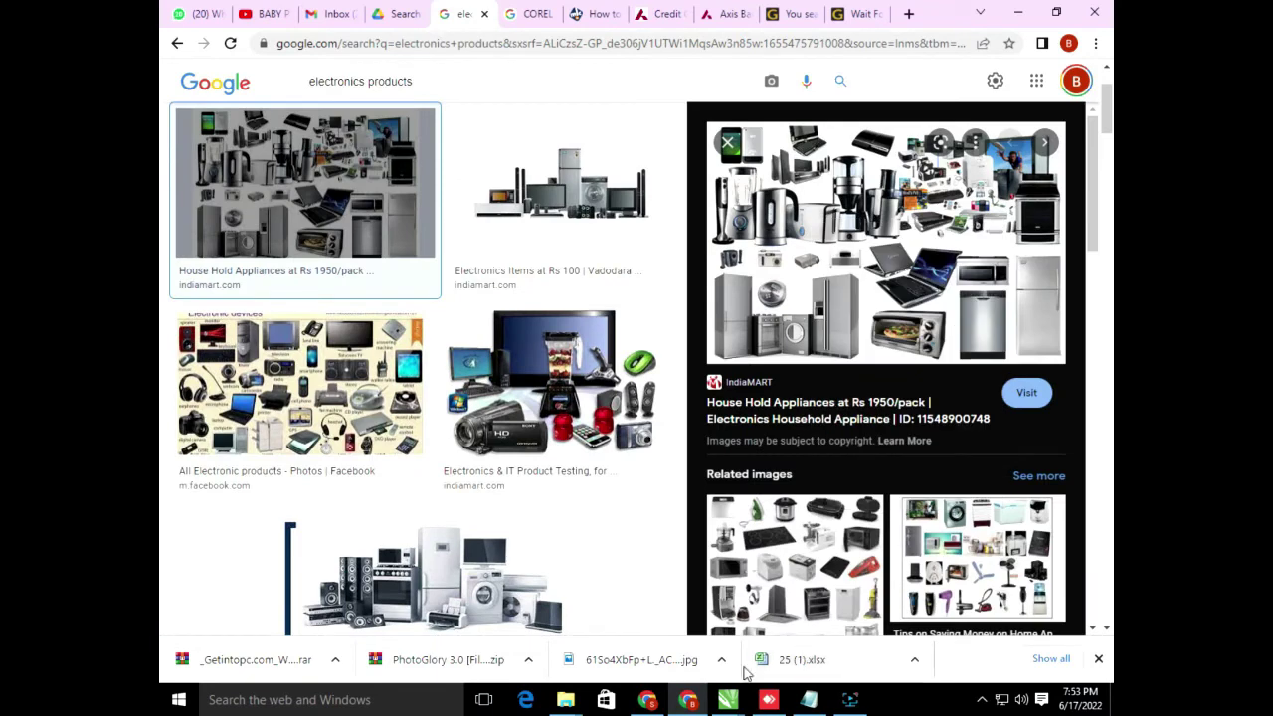
mouse_move(728, 699)
click(815, 625)
key(ctrl+v)
scroll(641, 386, down, 4)
scroll(640, 386, up, 2)
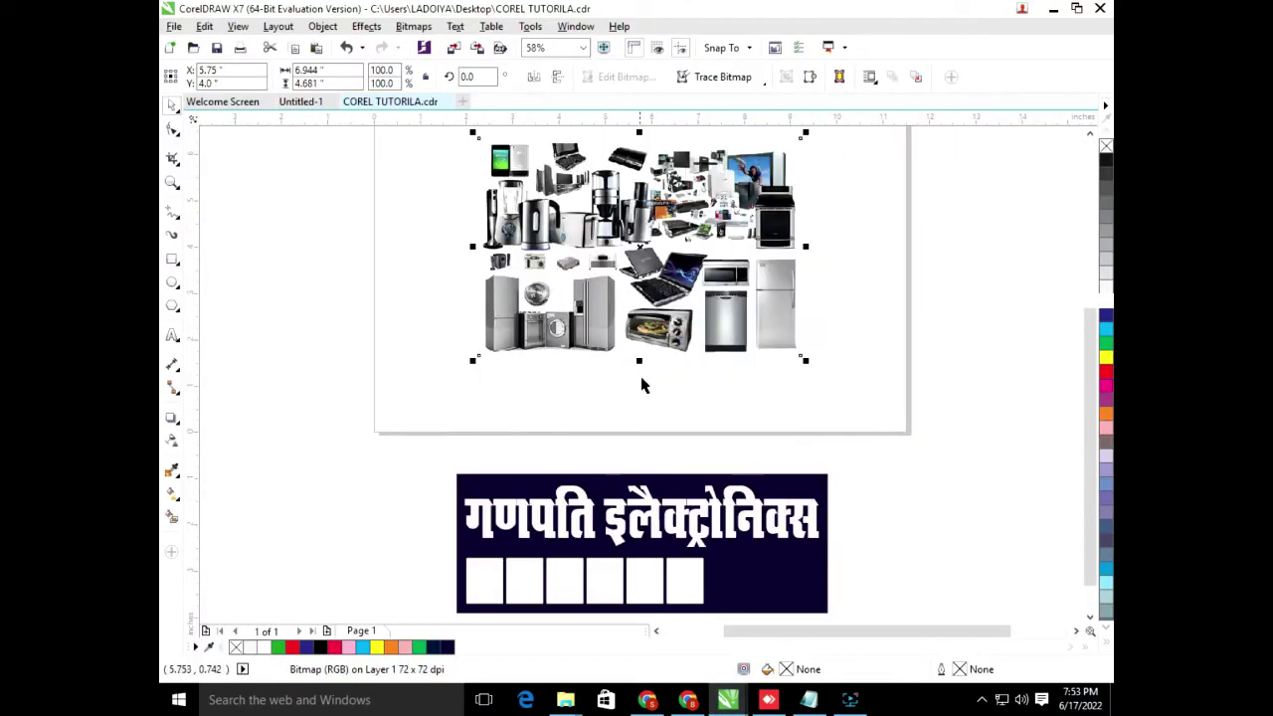
Step: Shrink the pasted appliances picture to about half size and PowerClip it inside the first white rectangle
drag(810, 130, 801, 191)
right_click(658, 225)
click(700, 236)
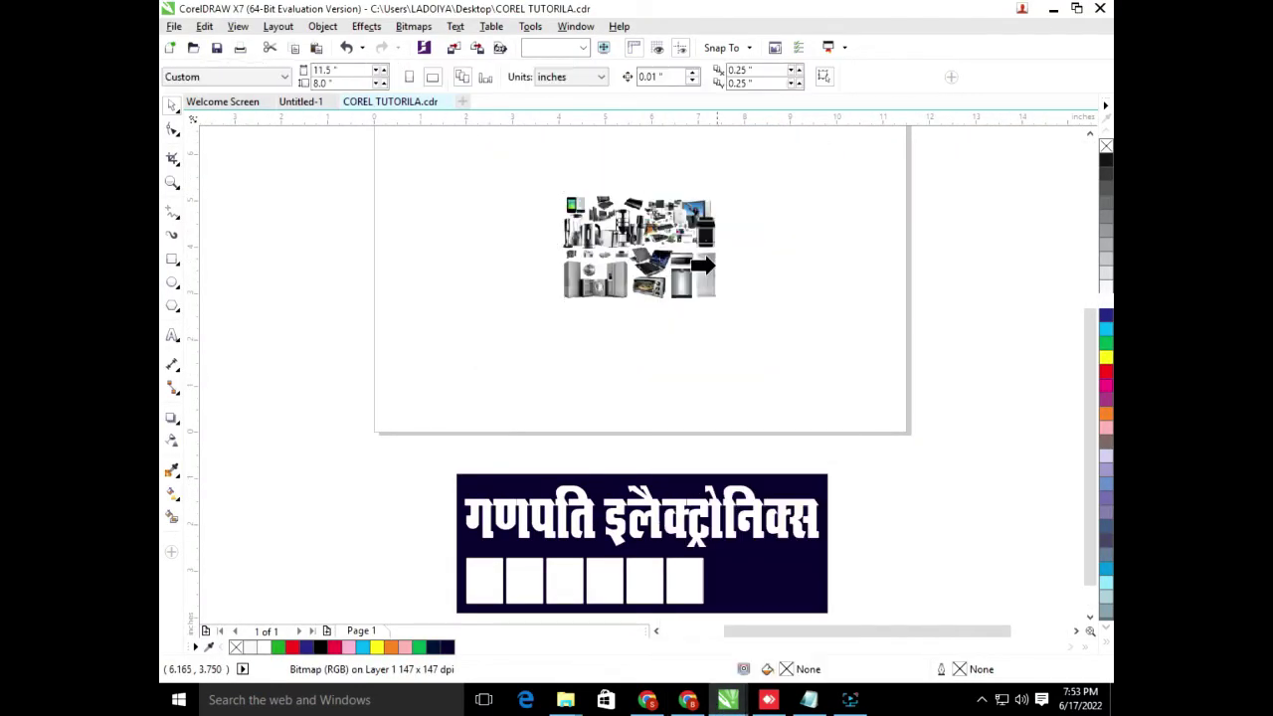
click(484, 586)
Step: Scale the appliances picture inside the first PowerClip frame to about 1.49 by 1.00 inches and finish editing the contents
scroll(484, 587, up, 3)
ctrl+click(489, 577)
scroll(513, 560, down, 2)
drag(685, 435, 588, 505)
ctrl+click(436, 528)
key(F4)
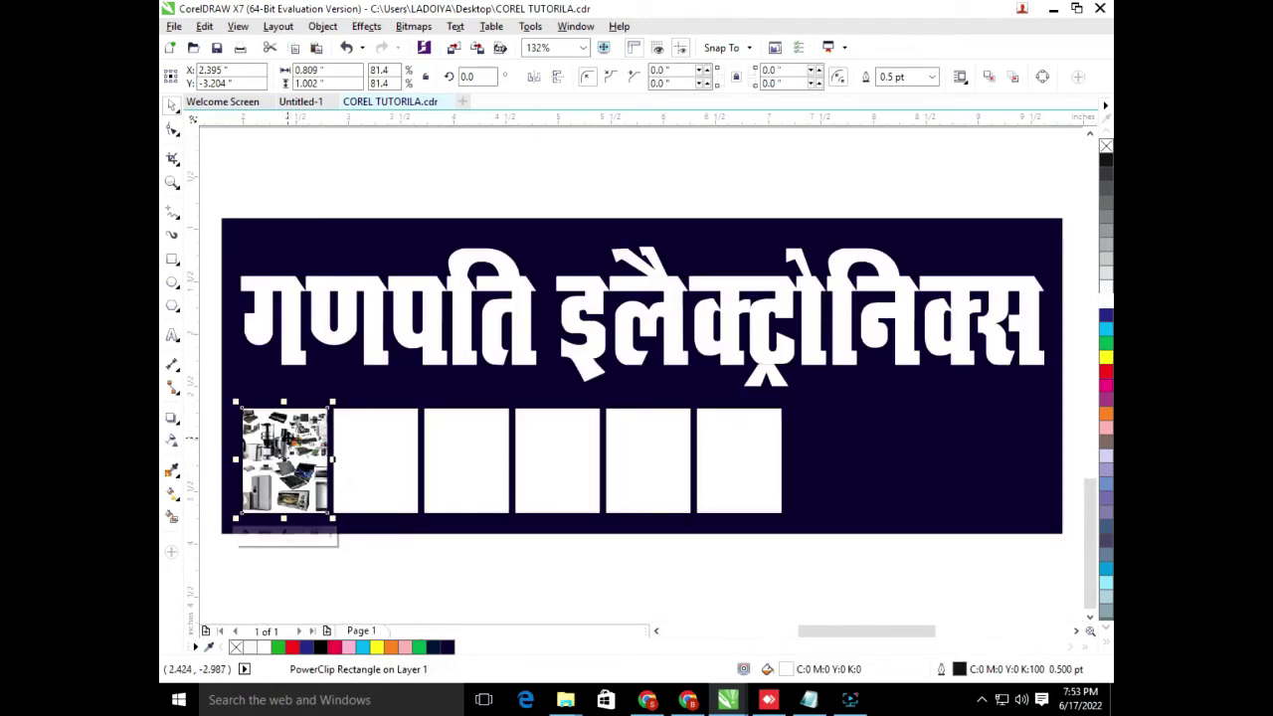
Step: Edit the first PowerClip's contents, narrow the appliances picture slightly about its centre and finish editing
ctrl+click(312, 451)
scroll(311, 475, up, 6)
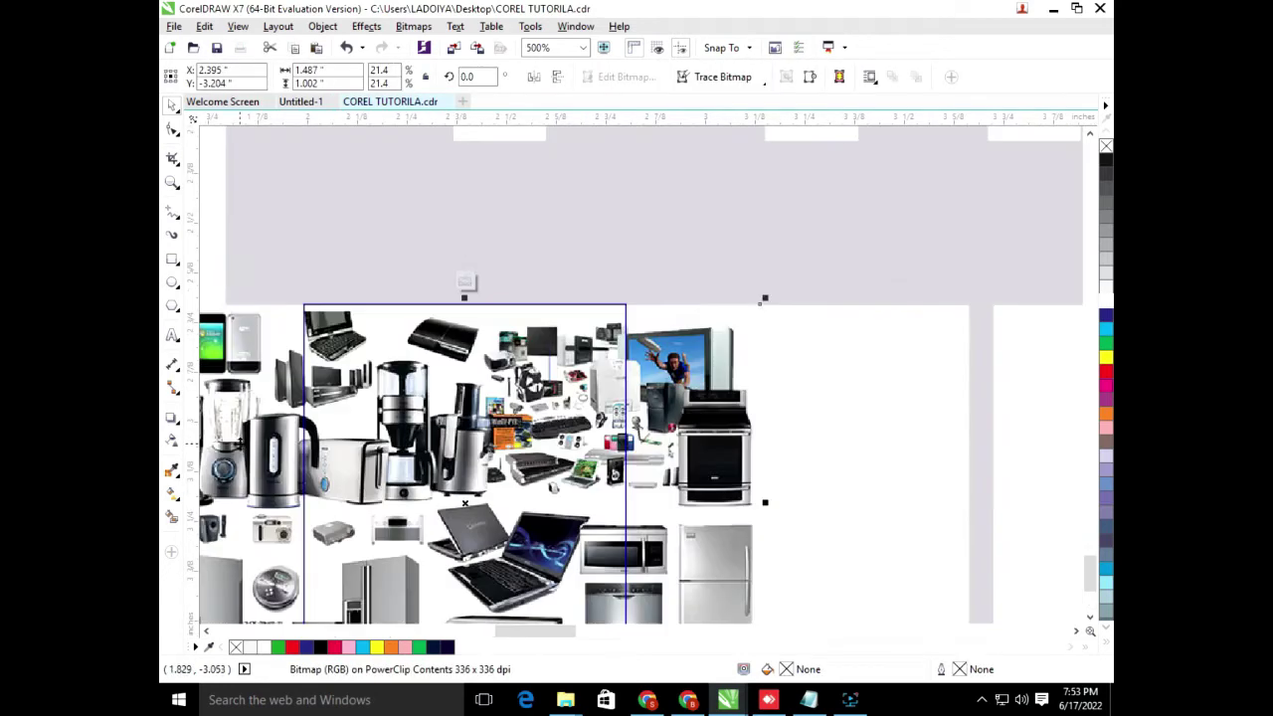
drag(764, 502, 734, 502)
ctrl+click(773, 418)
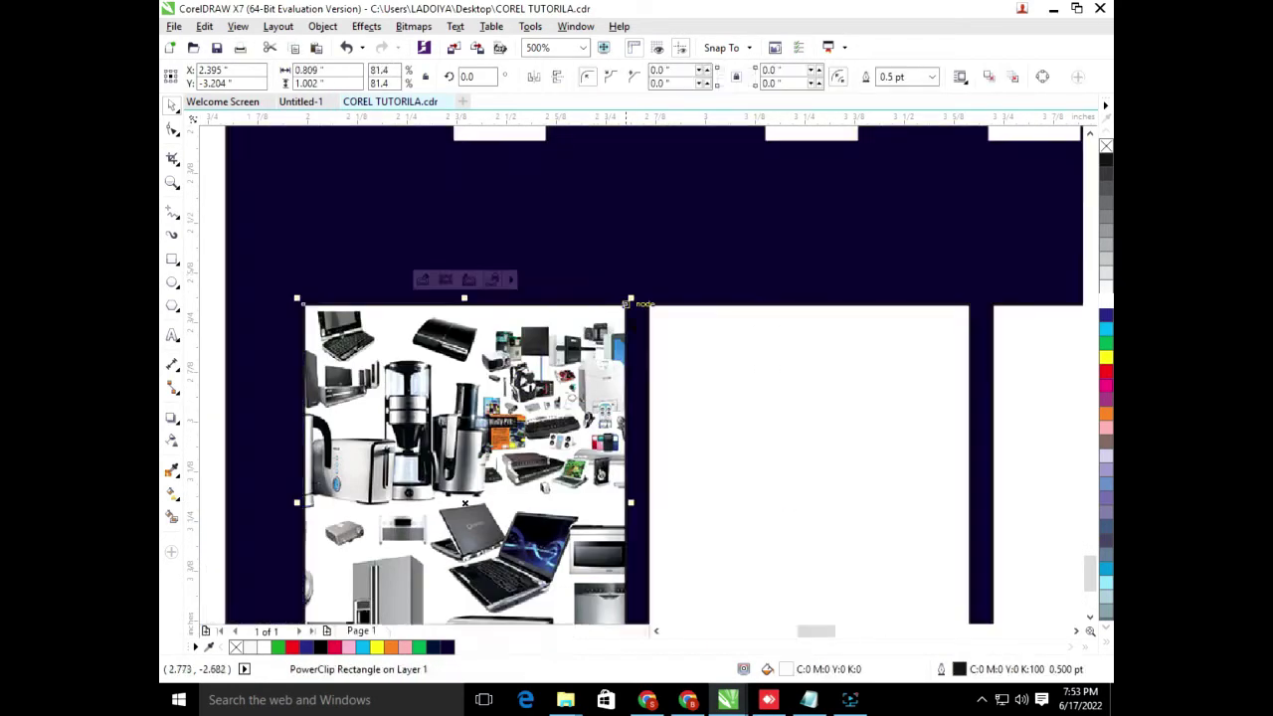
Step: Delete the five empty white rectangles beside the appliances picture
scroll(690, 405, down, 2)
click(736, 430)
key(F4)
click(780, 573)
drag(302, 390, 298, 388)
key(Delete)
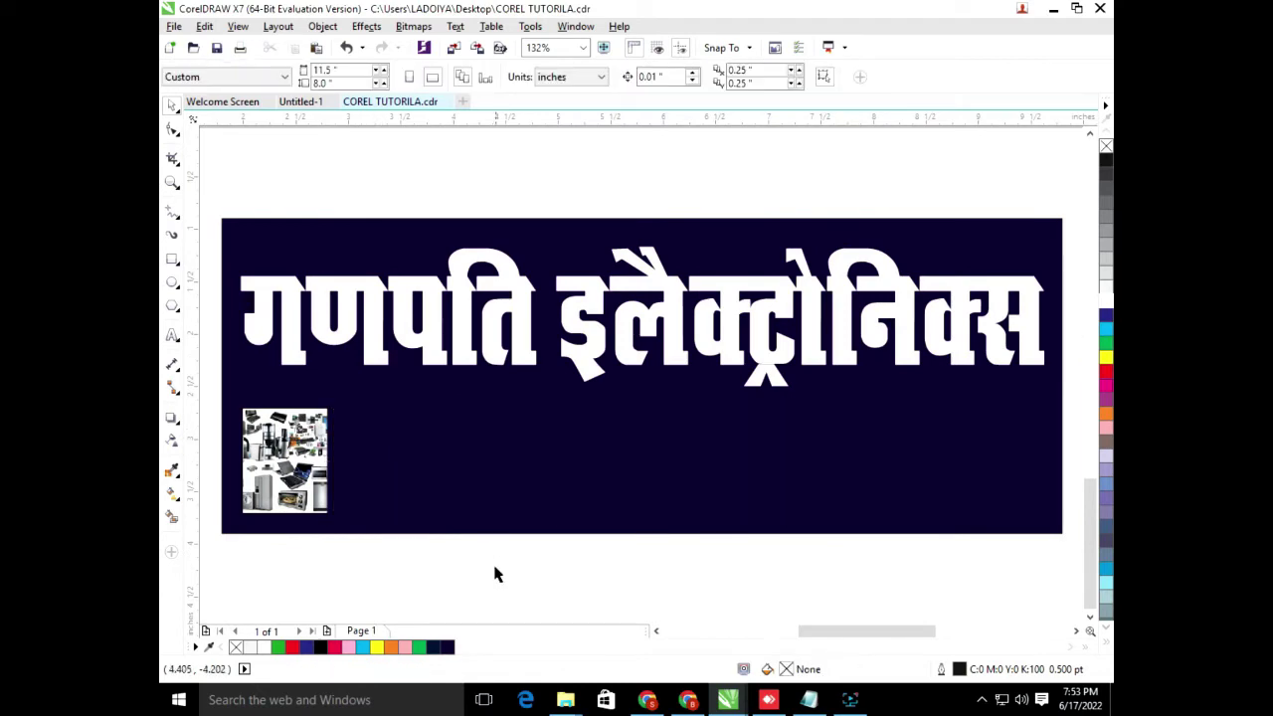
Step: Duplicate the Hindi title into the space beside the appliances picture and scale the copy to about 5.88 by 1.02 inches
click(273, 458)
click(617, 352)
key(ctrl+d)
drag(623, 308, 692, 478)
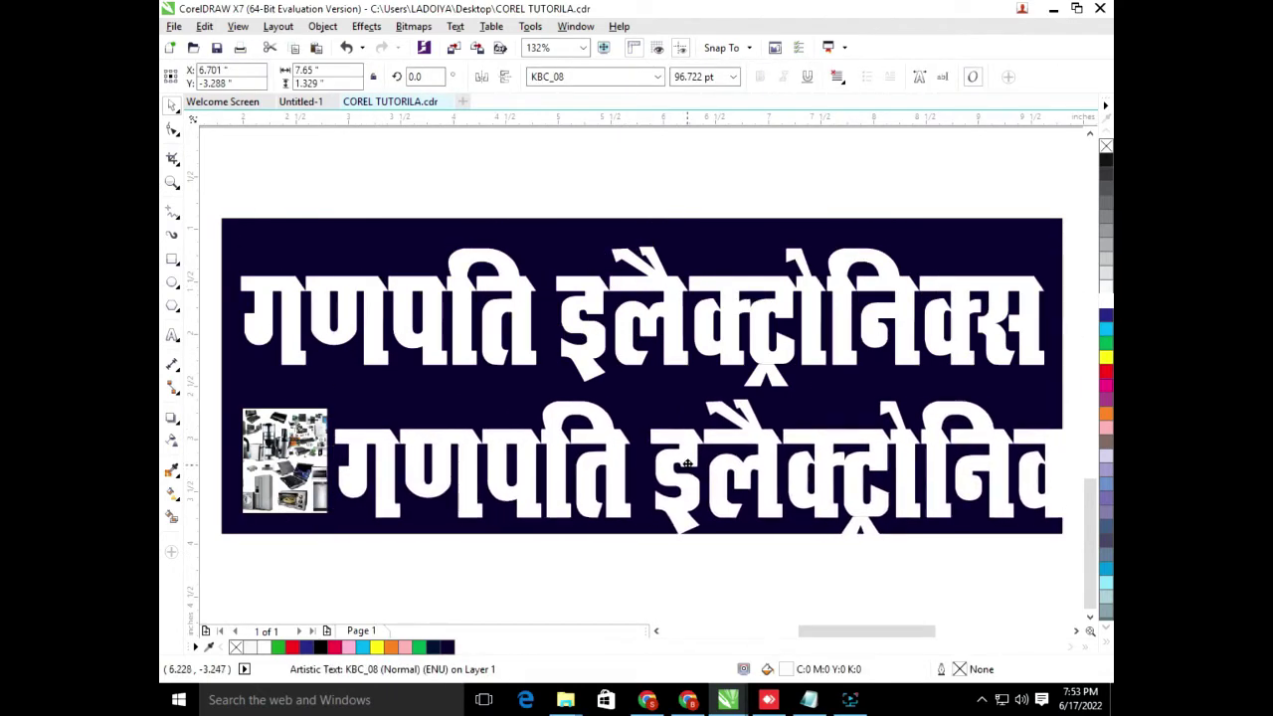
scroll(712, 481, down, 2)
drag(917, 504, 829, 490)
Step: Replace the duplicated title's text with "logo design" in Berlin Sans FB and shrink it slightly
double_click(818, 455)
text(स)
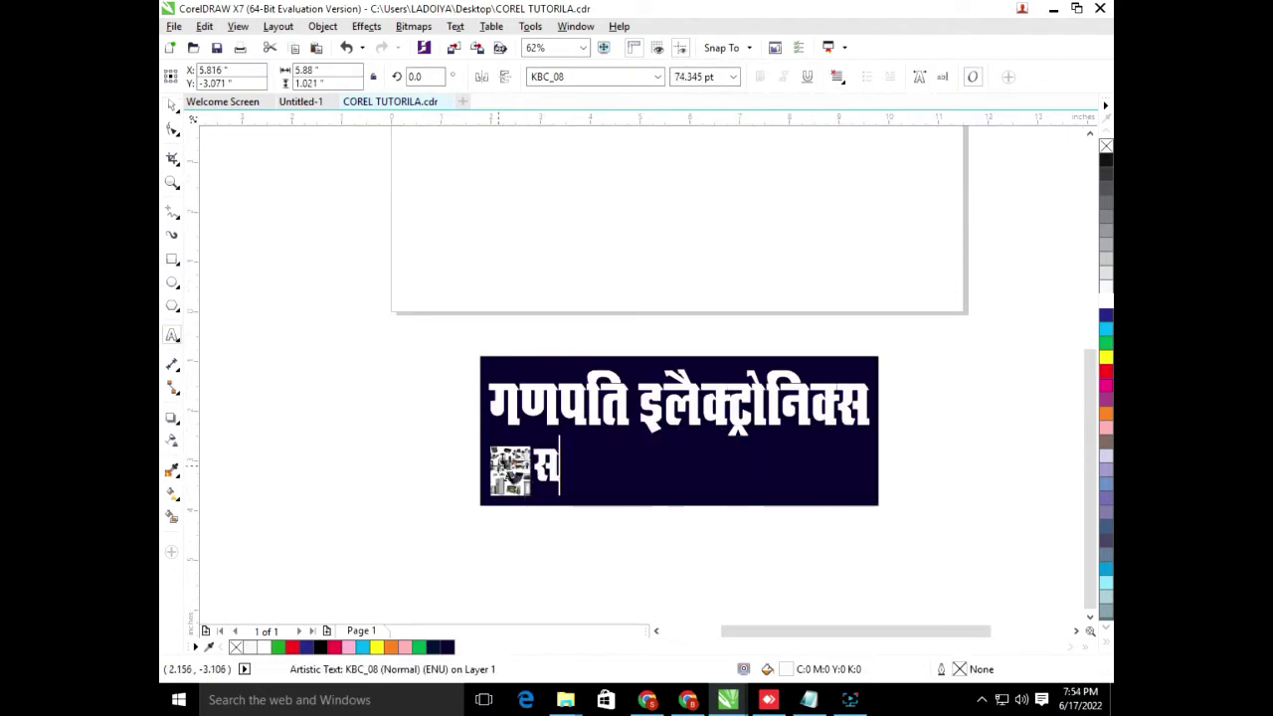
key(shift+Left)
key(shift+Left)
key(shift+Left)
key(shift+Left)
click(657, 76)
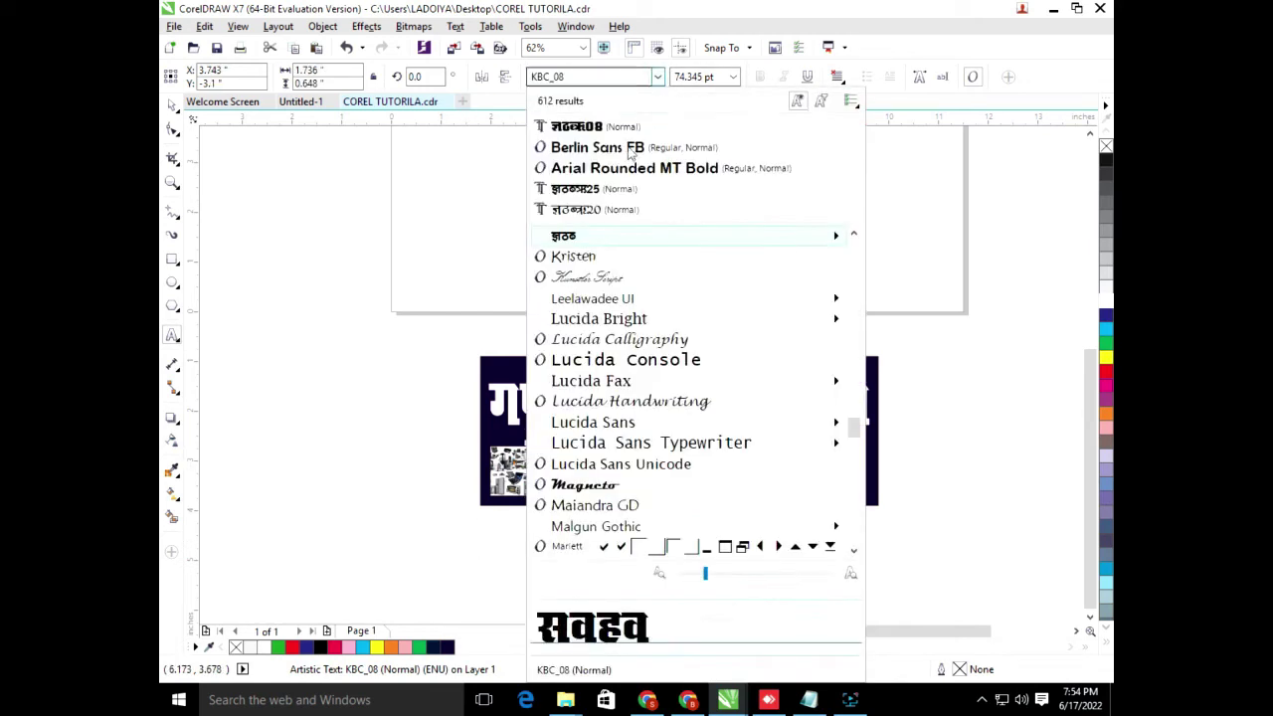
click(610, 148)
text(logo)
scroll(607, 484, up, 3)
text(design)
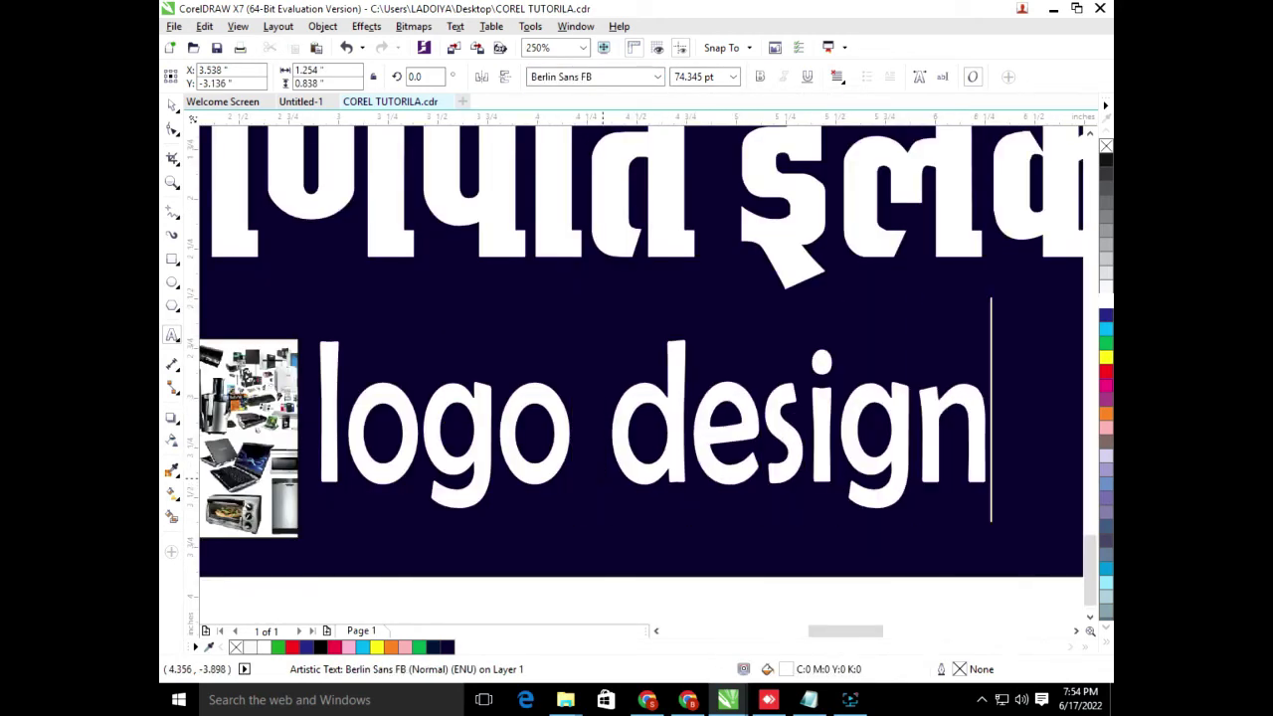
scroll(636, 477, down, 3)
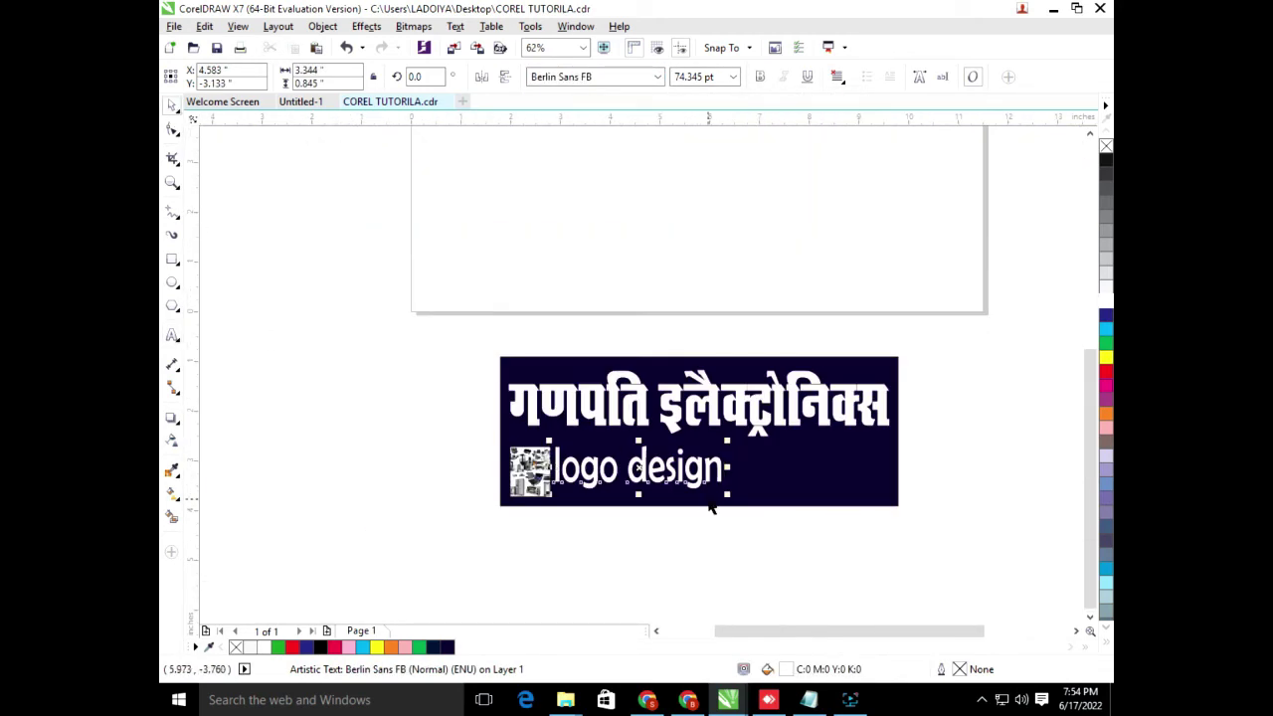
drag(710, 507, 686, 476)
Step: Copy the Hindi title again, scale the copy to about 3.76 by 0.65 inches and place it after the "logo design" text
drag(684, 411, 737, 503)
right_click(737, 504)
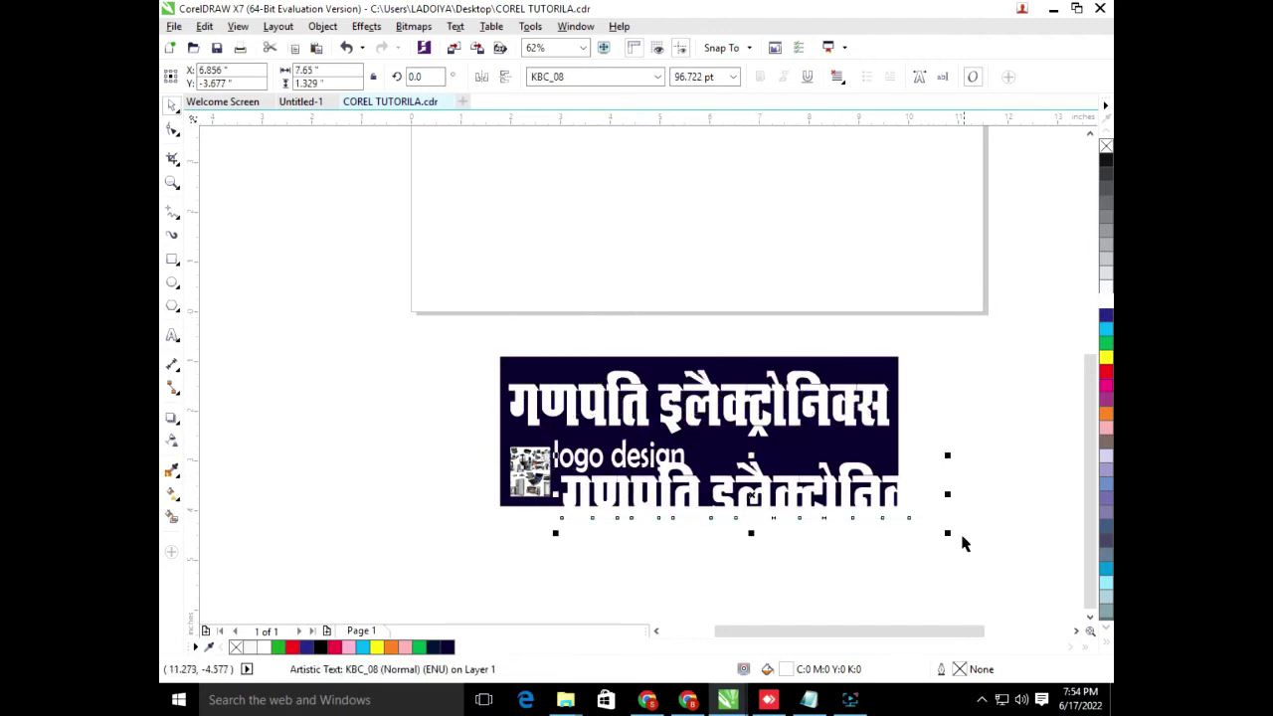
drag(948, 533, 745, 517)
drag(699, 478, 658, 456)
Step: Replace the small title copy's text with the slogan "हमारे यहां उच्च क्वालिटी के इलैक्ट्रोनिक्स प्रोडक्टस उपलब्ध है।"
double_click(879, 463)
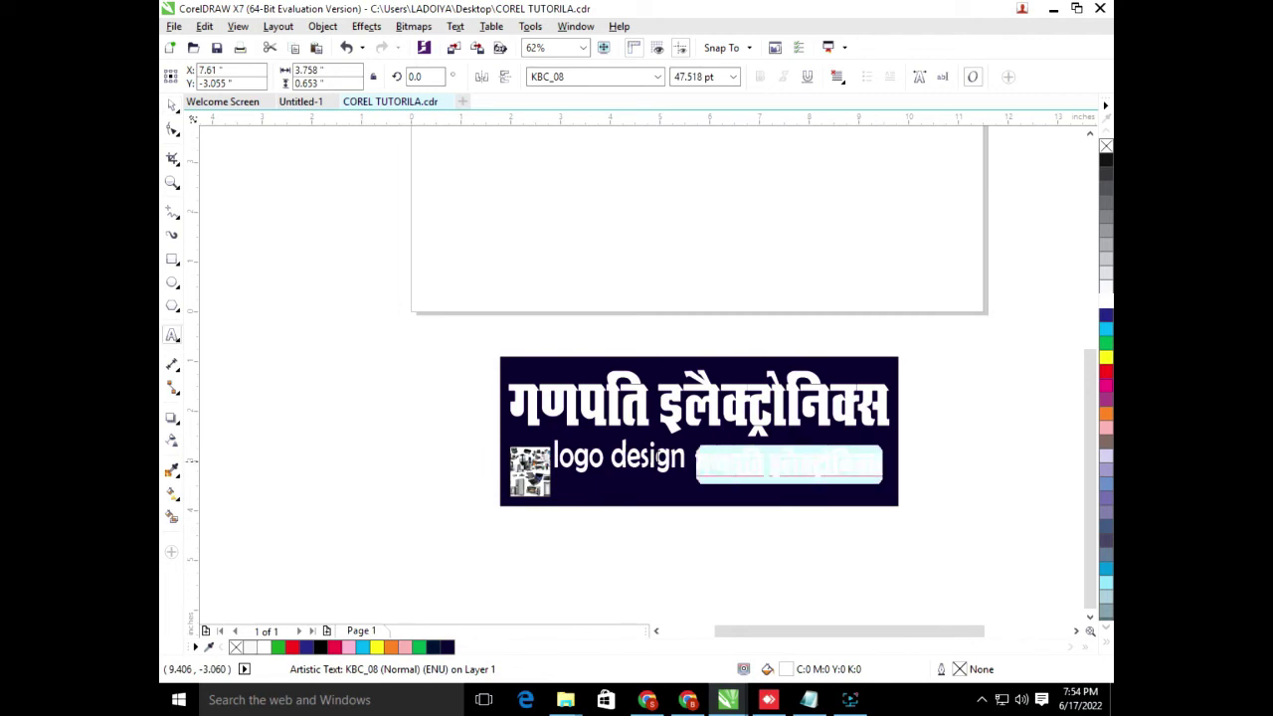
text(हमारे यहां उच्च क्वालि)
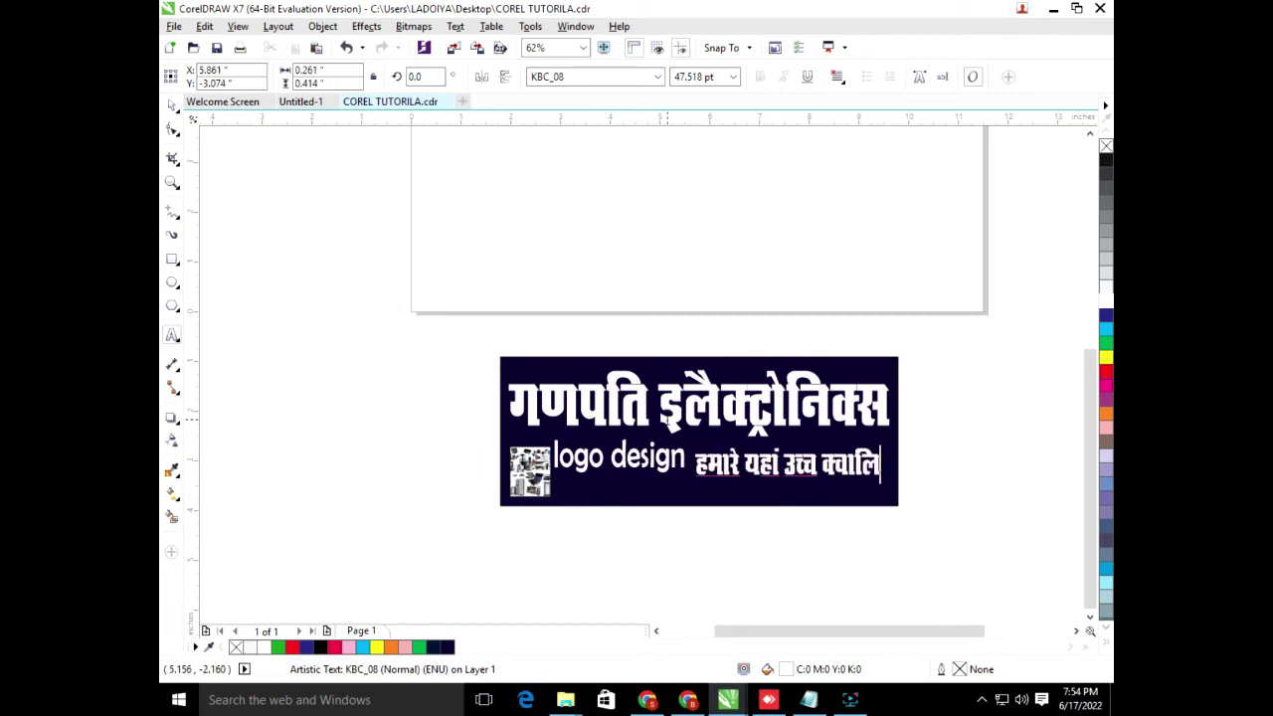
text( के इलैक)
scroll(925, 508, up, 4)
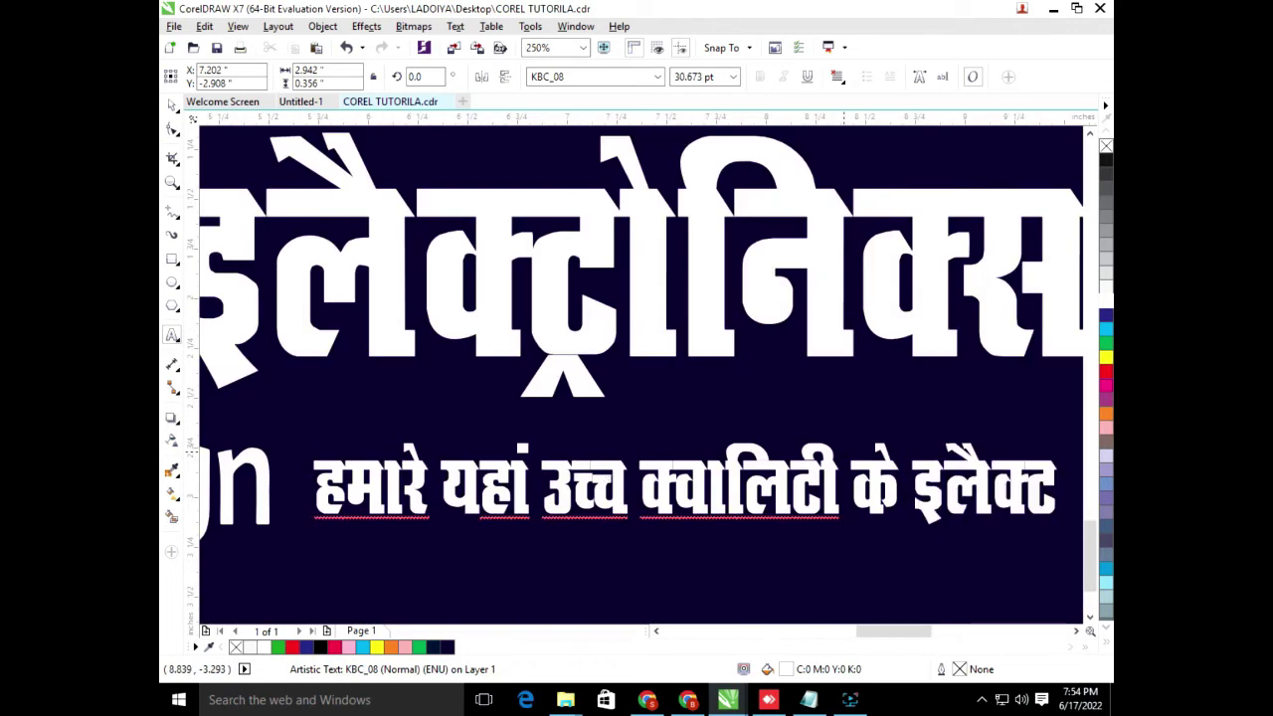
text(्ट्रोनि)
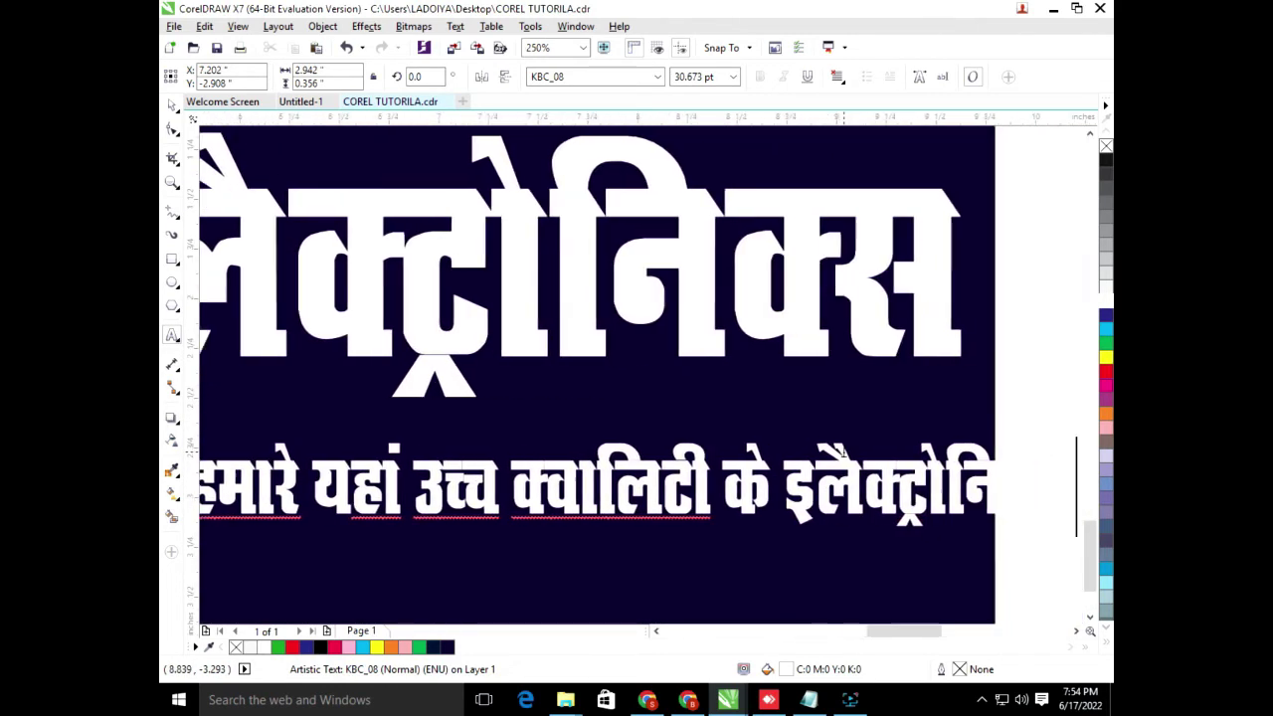
text(ण उपलब्ध है)
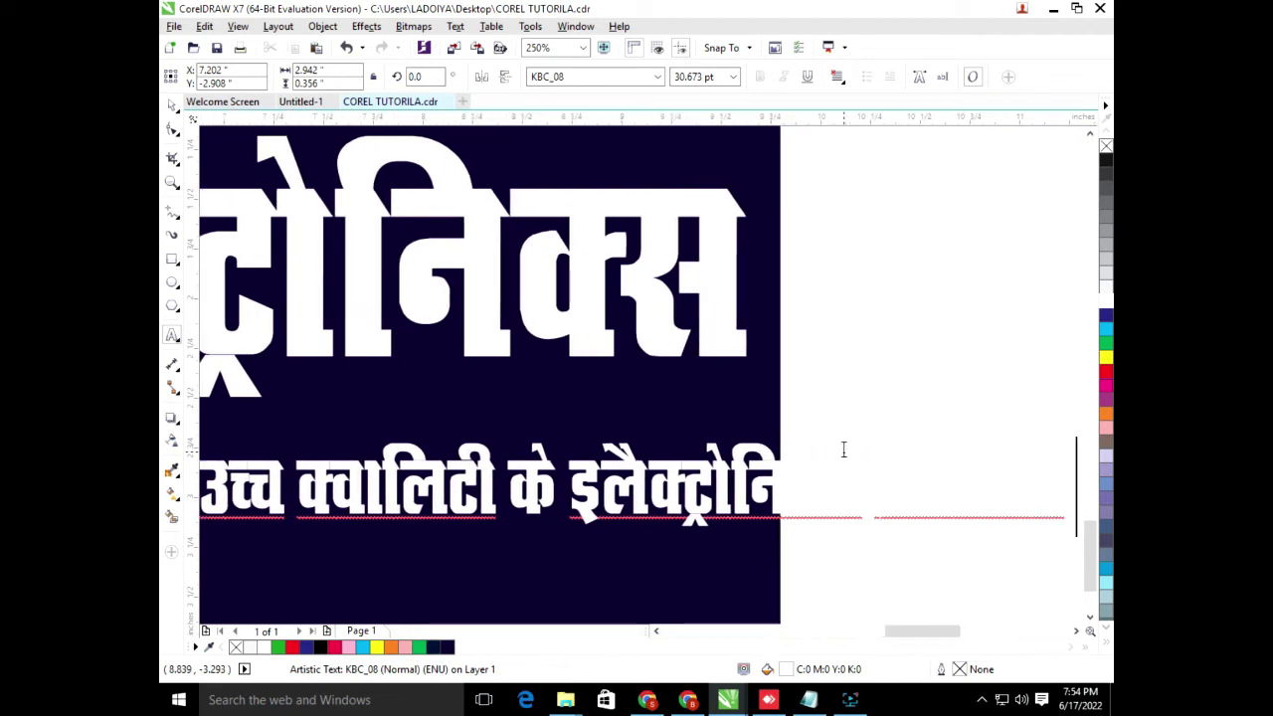
text(।)
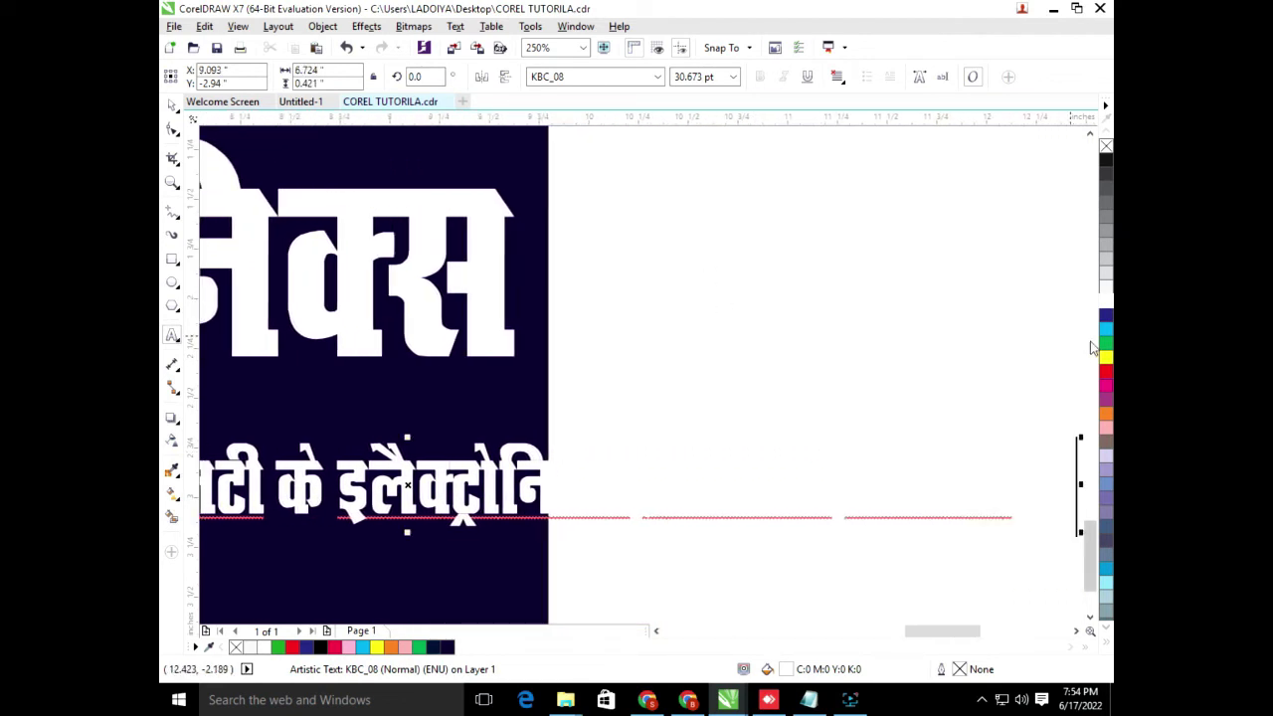
Step: Move the slogan beneath the "logo design" text, stretch it to about 6.25 inches wide and fill it yellow
key(F4)
drag(1058, 420, 853, 419)
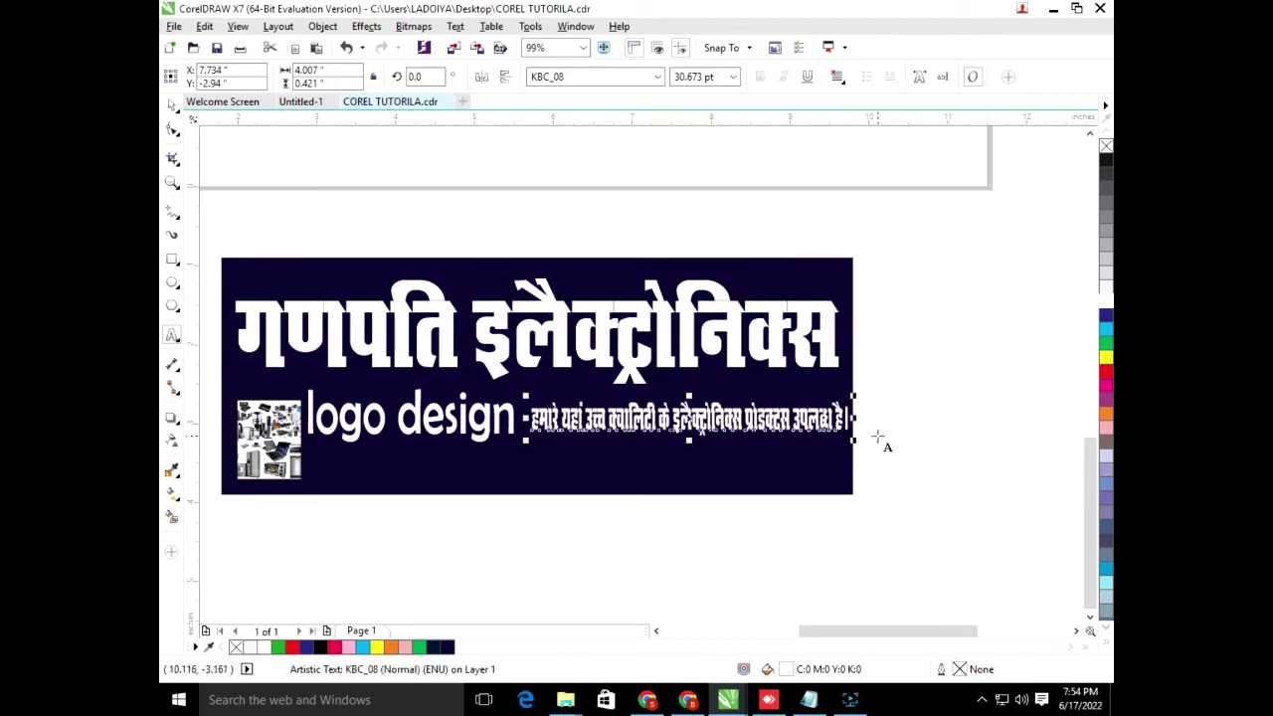
drag(571, 422, 365, 471)
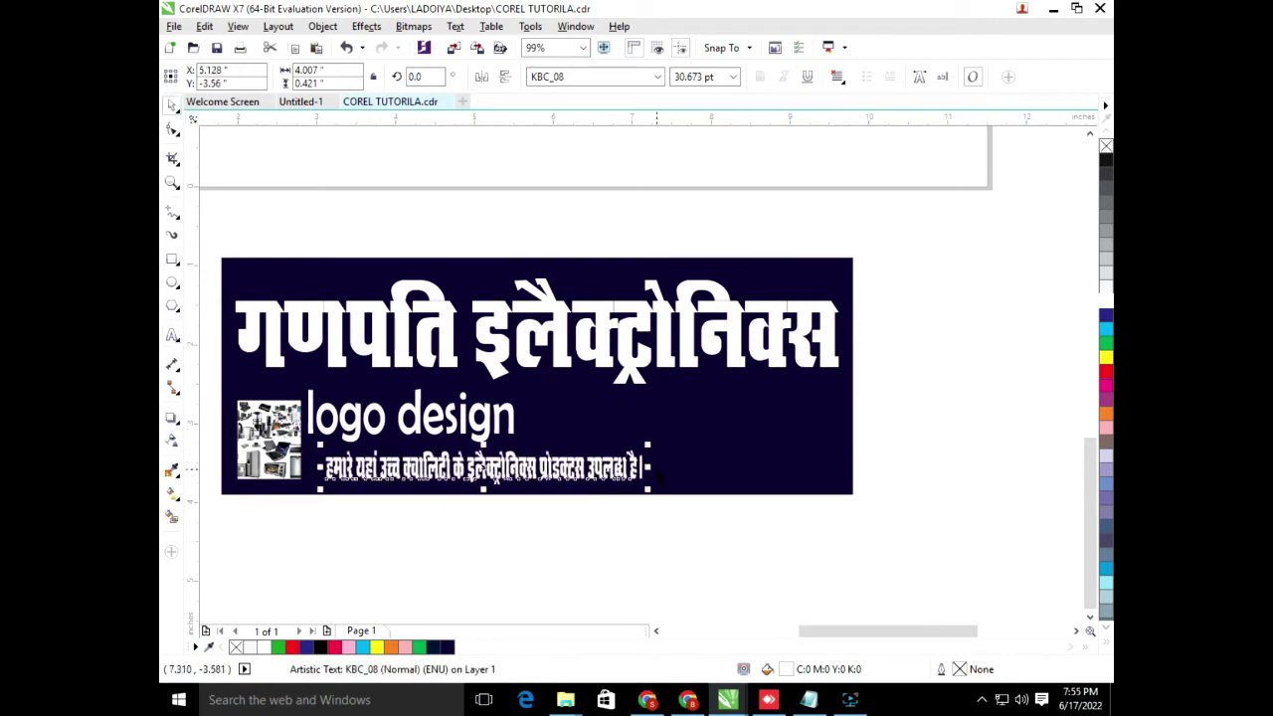
drag(648, 468, 825, 467)
click(1106, 356)
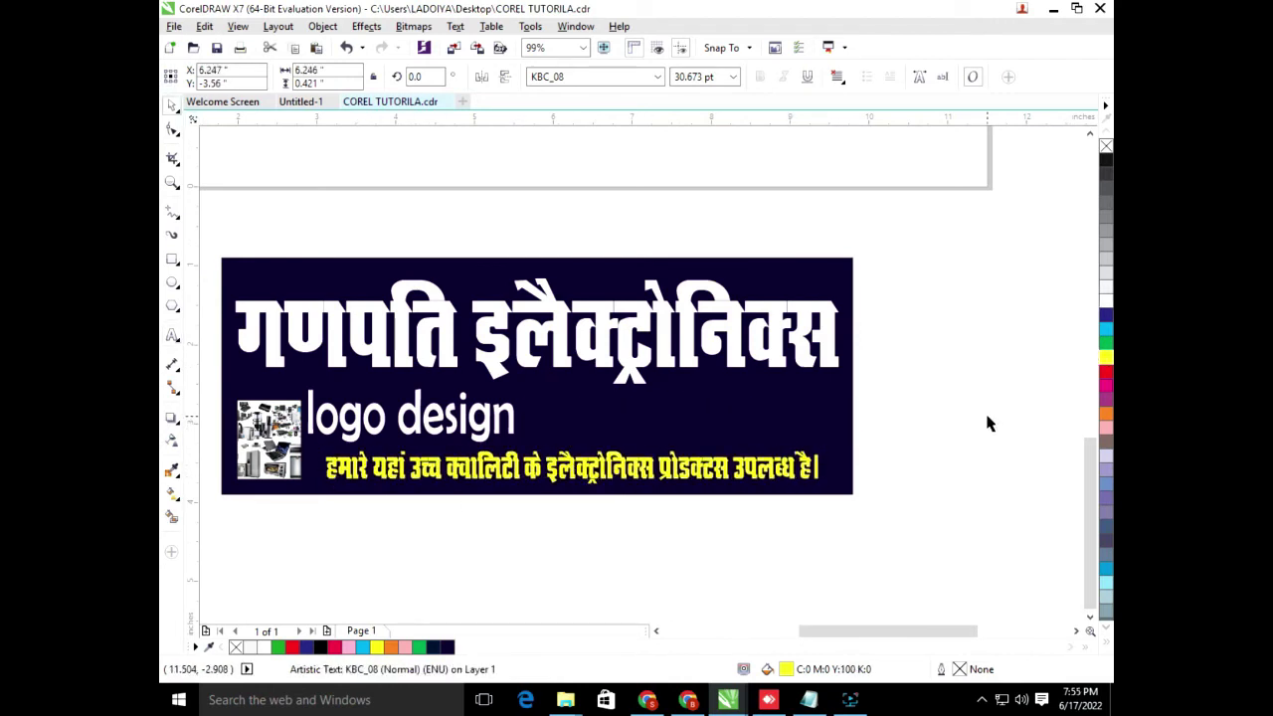
Step: Add the artistic text "GE" in Arial after the "logo design" text and enlarge it
click(988, 424)
key(F4)
click(671, 337)
click(169, 335)
click(668, 411)
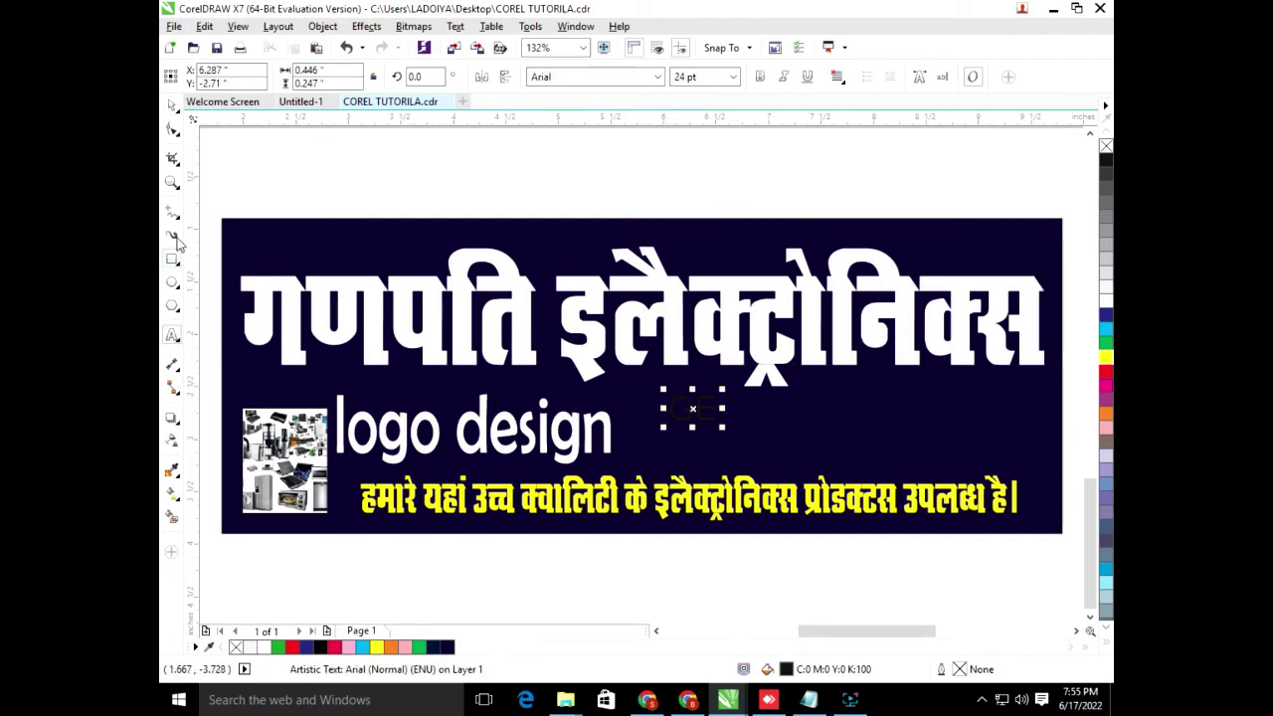
drag(722, 428, 777, 483)
Step: In the Chrome browser, search Google Images for "GE LOGO" and look through the results
click(688, 700)
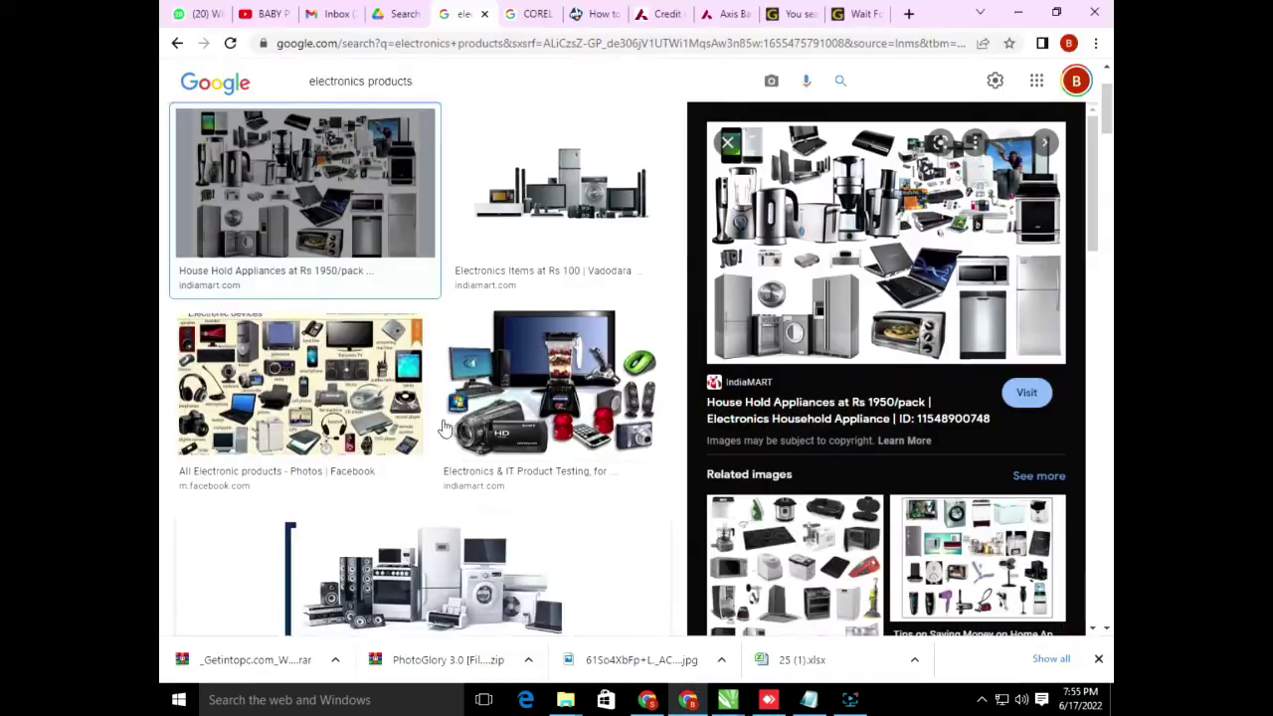
triple_click(440, 93)
text(GE LOGO)
key(Return)
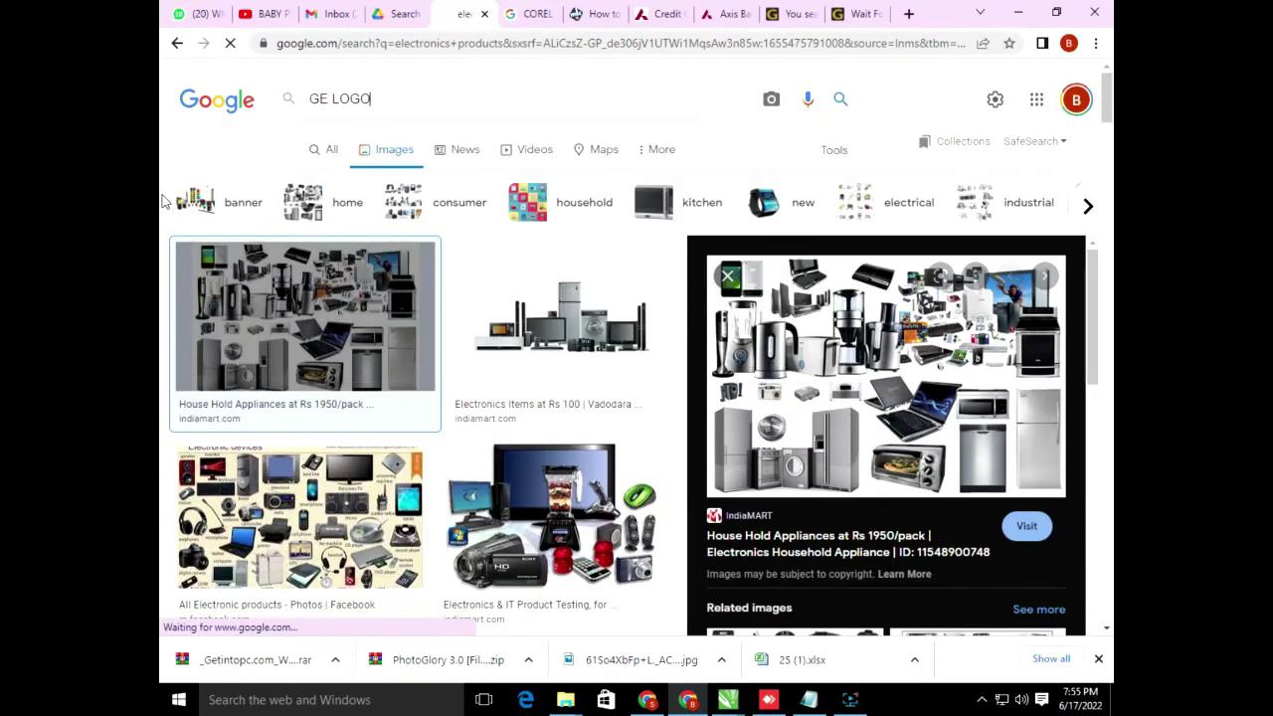
scroll(553, 442, down, 4)
scroll(553, 442, down, 3)
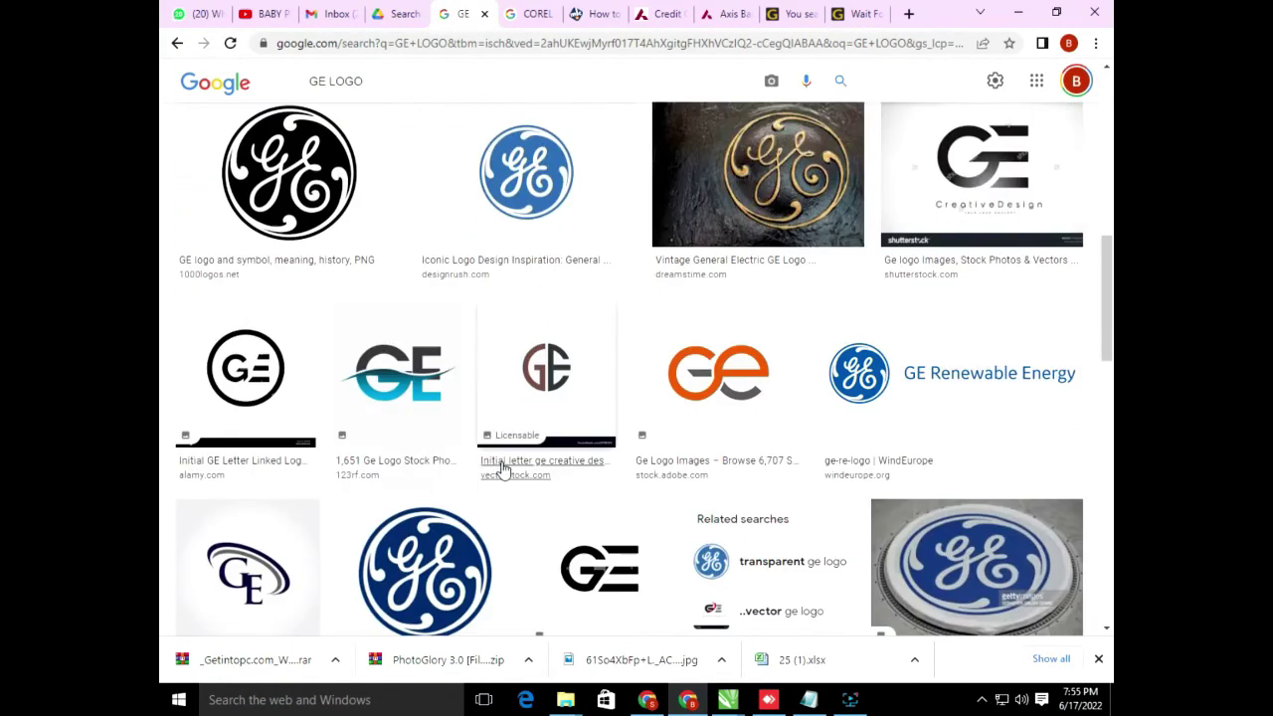
Step: Copy the round brown-and-black GE letter logo from the image results and paste it into the CorelDRAW document
click(553, 442)
right_click(911, 275)
click(965, 490)
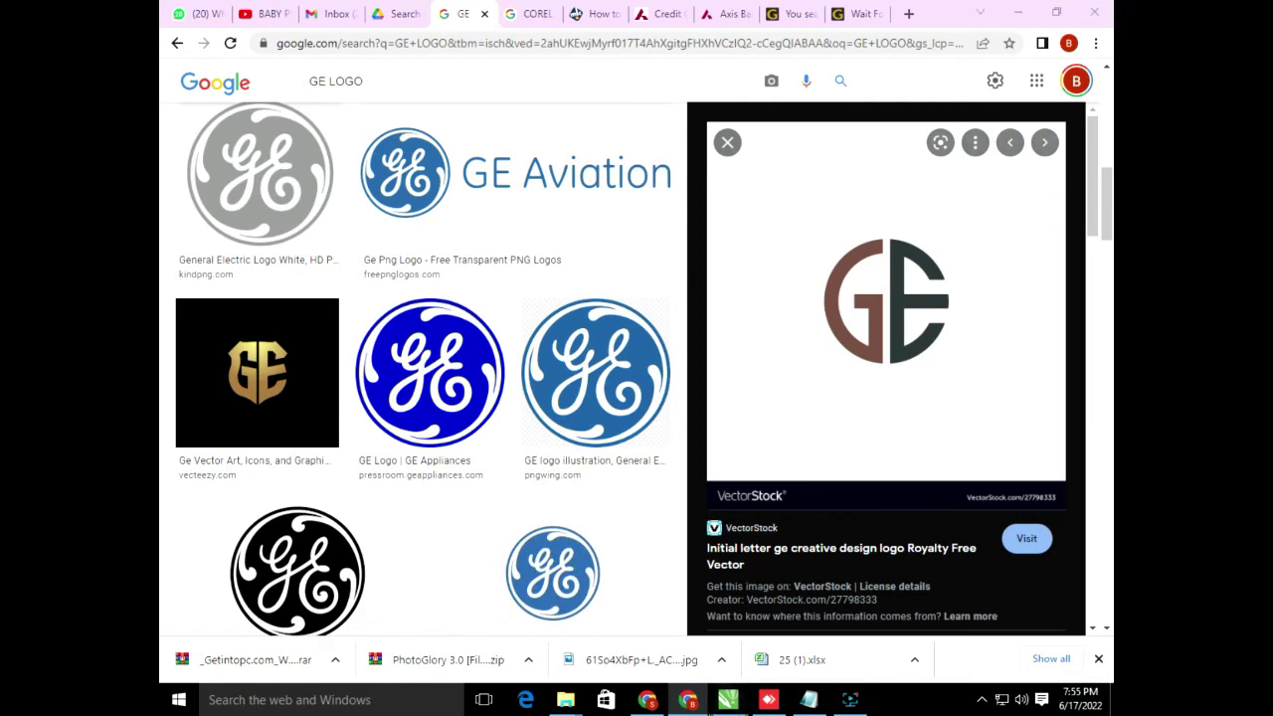
click(728, 700)
key(ctrl+v)
Step: Convert the pasted GE logo bitmap to vector shapes with Quick Trace
scroll(705, 443, up, 2)
right_click(739, 306)
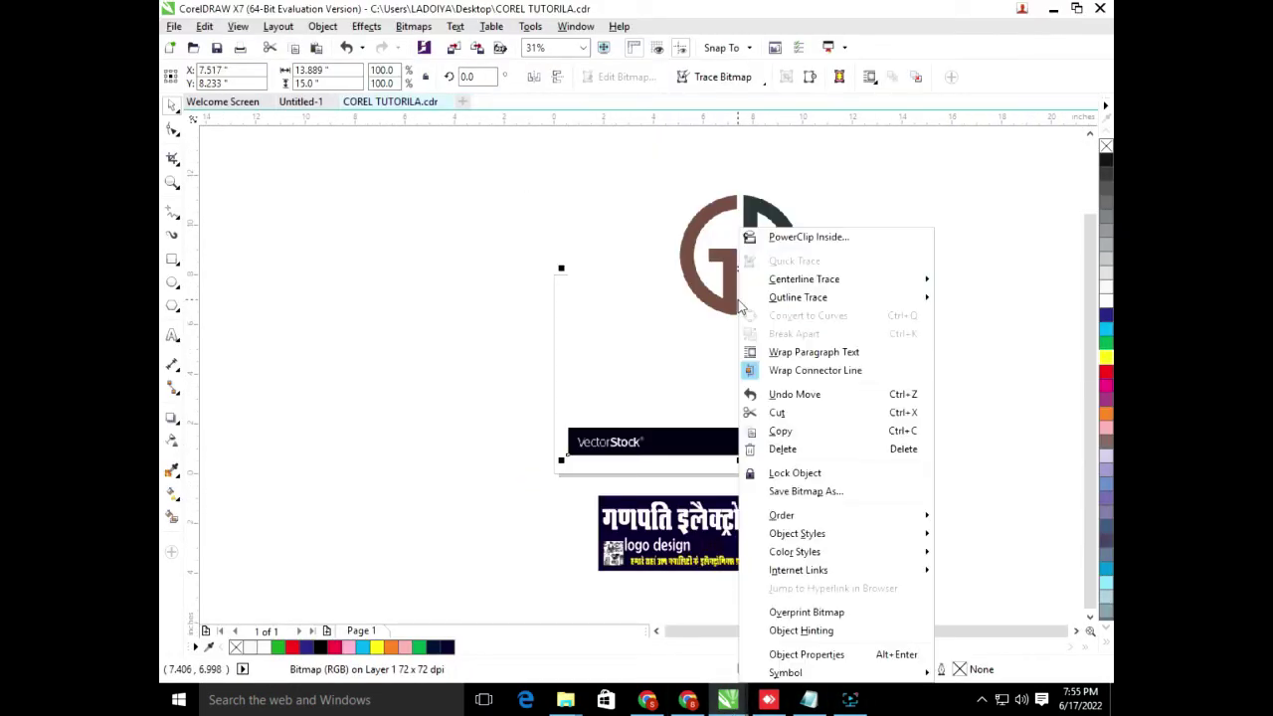
click(794, 261)
scroll(741, 333, down, 2)
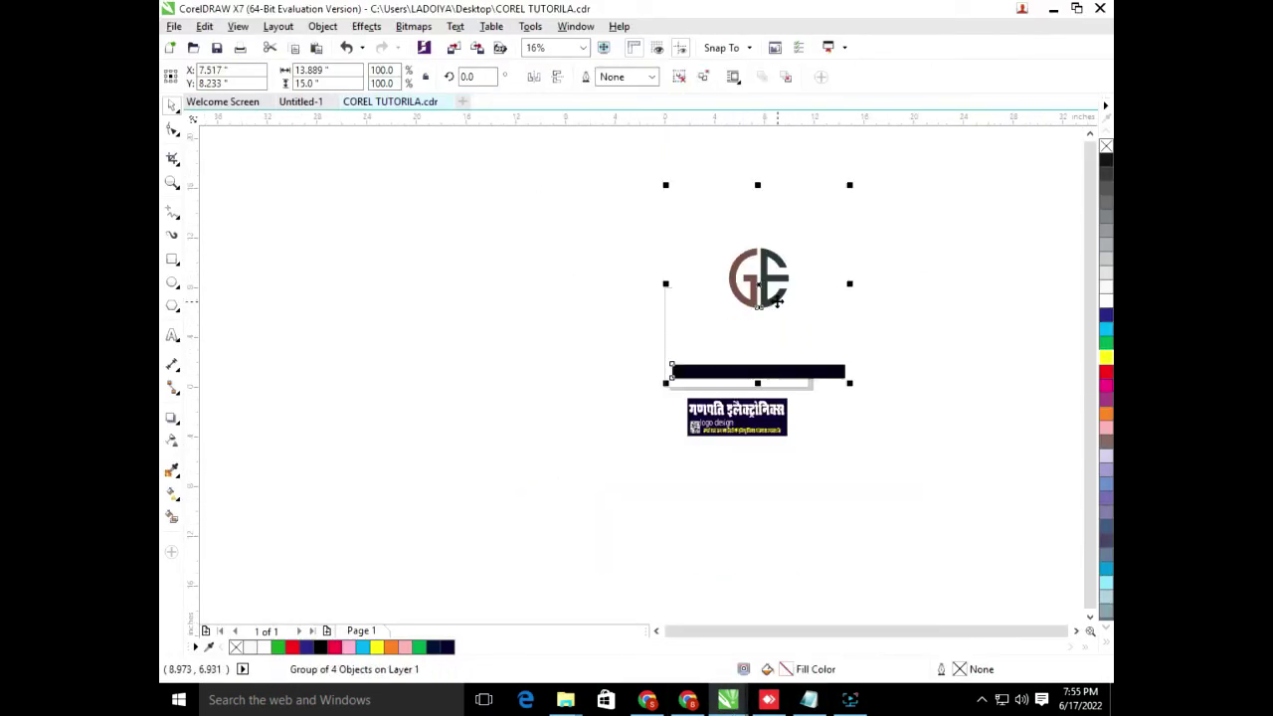
Step: Move the traced logo group to the empty area left of the page and delete the original bitmap
click(735, 346)
drag(746, 296, 407, 345)
click(707, 312)
key(Delete)
Step: Ungroup the traced logo and delete its dark strip and white background
click(400, 364)
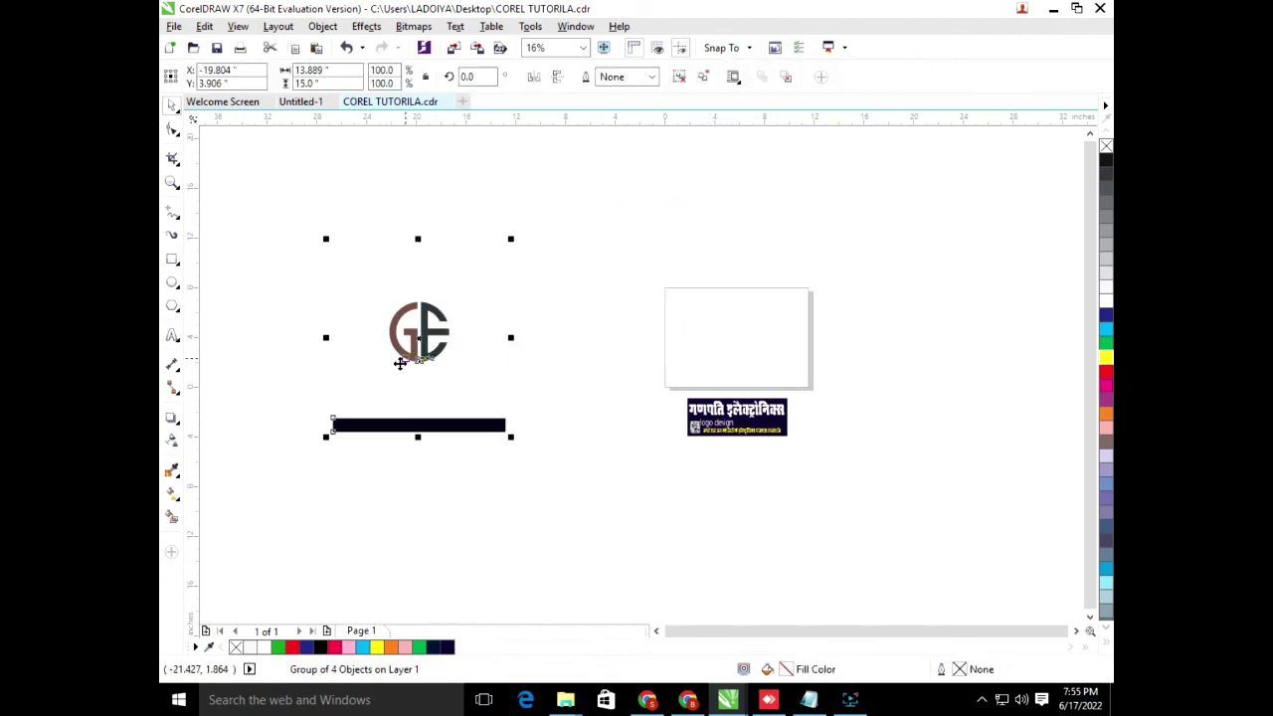
key(ctrl+a)
drag(309, 397, 539, 496)
key(Delete)
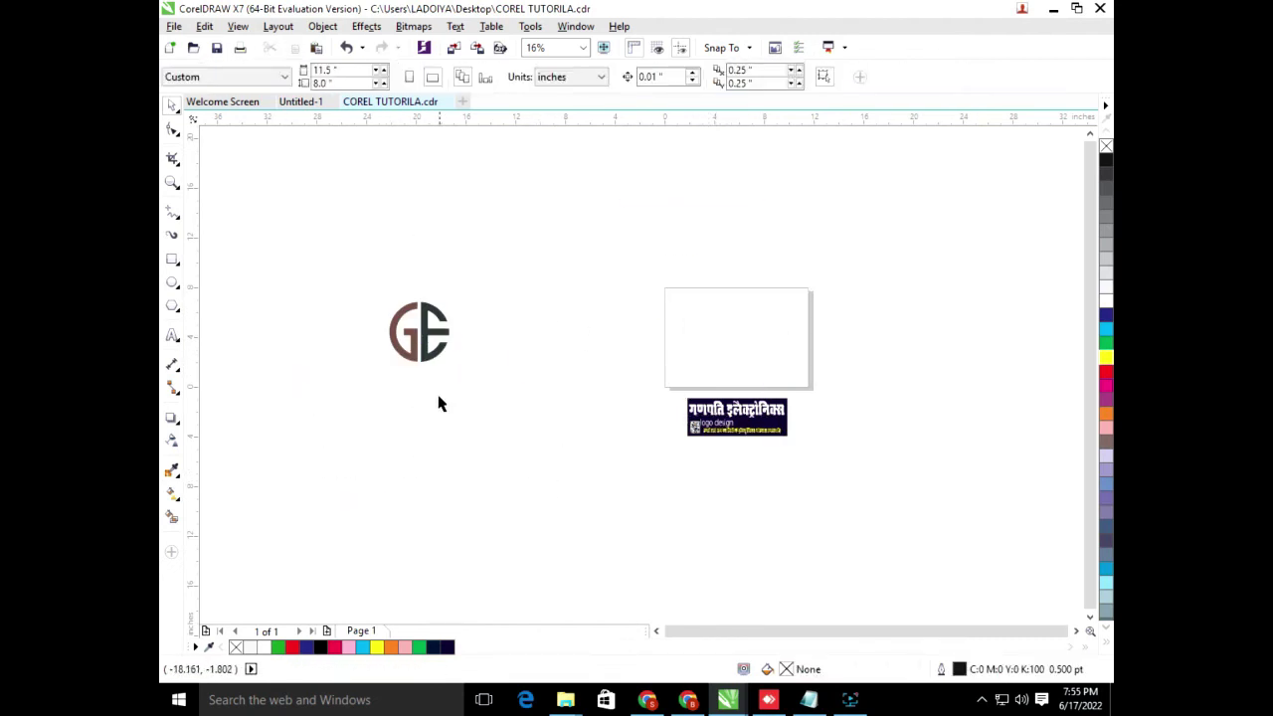
click(440, 380)
key(Delete)
Step: Scale the traced G and E shapes to about 0.72 by 0.72 inches and place them above the yellow slogan
key(F4)
drag(208, 216, 401, 372)
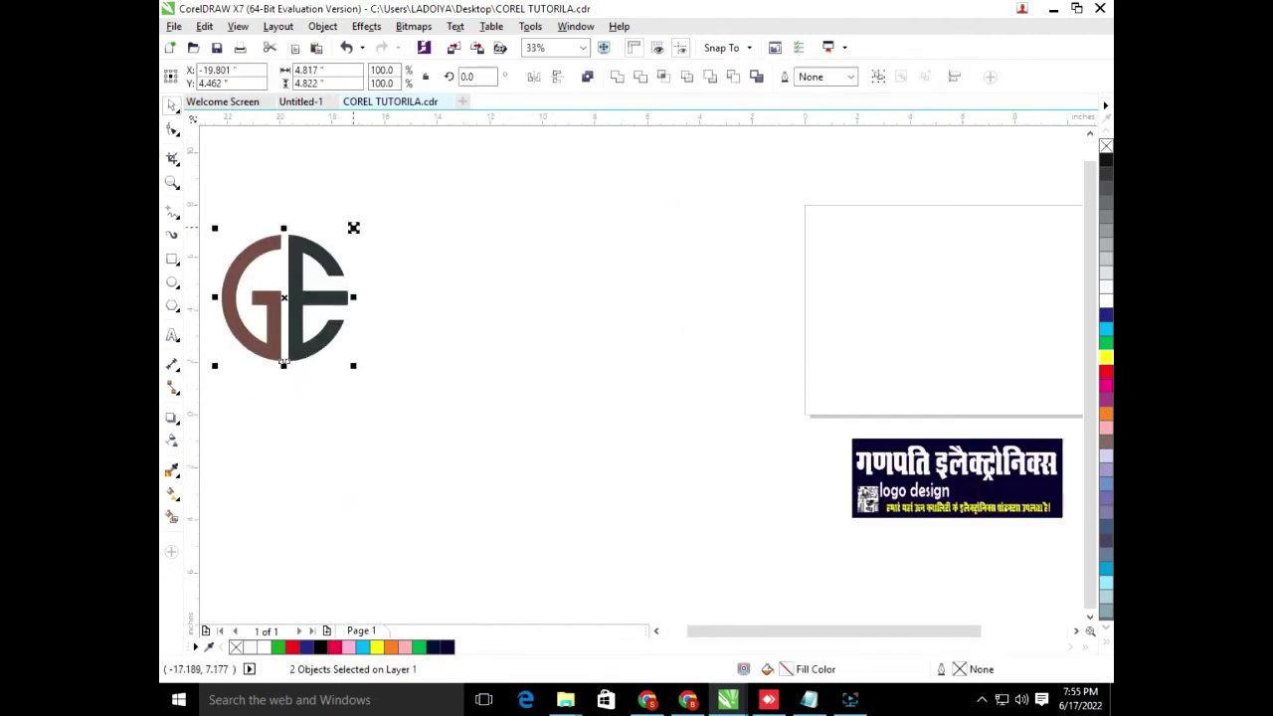
drag(351, 230, 1057, 501)
scroll(1054, 497, up, 3)
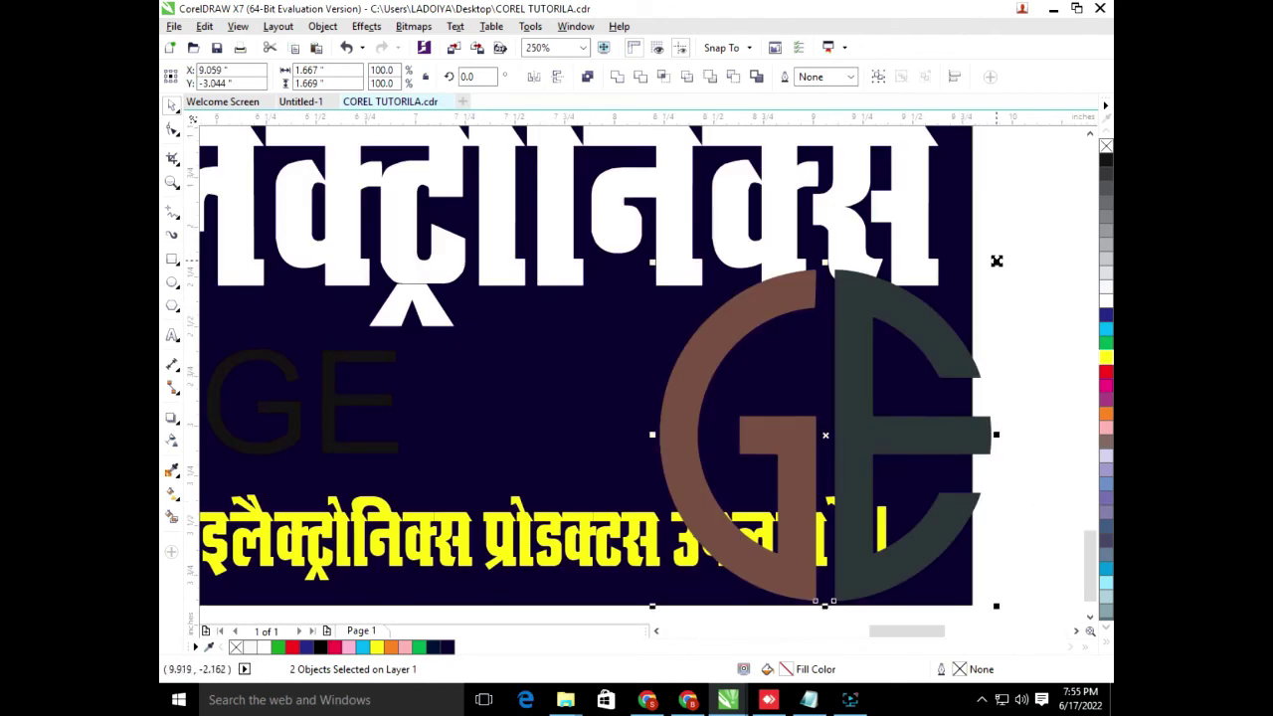
drag(999, 261, 899, 360)
drag(825, 436, 567, 387)
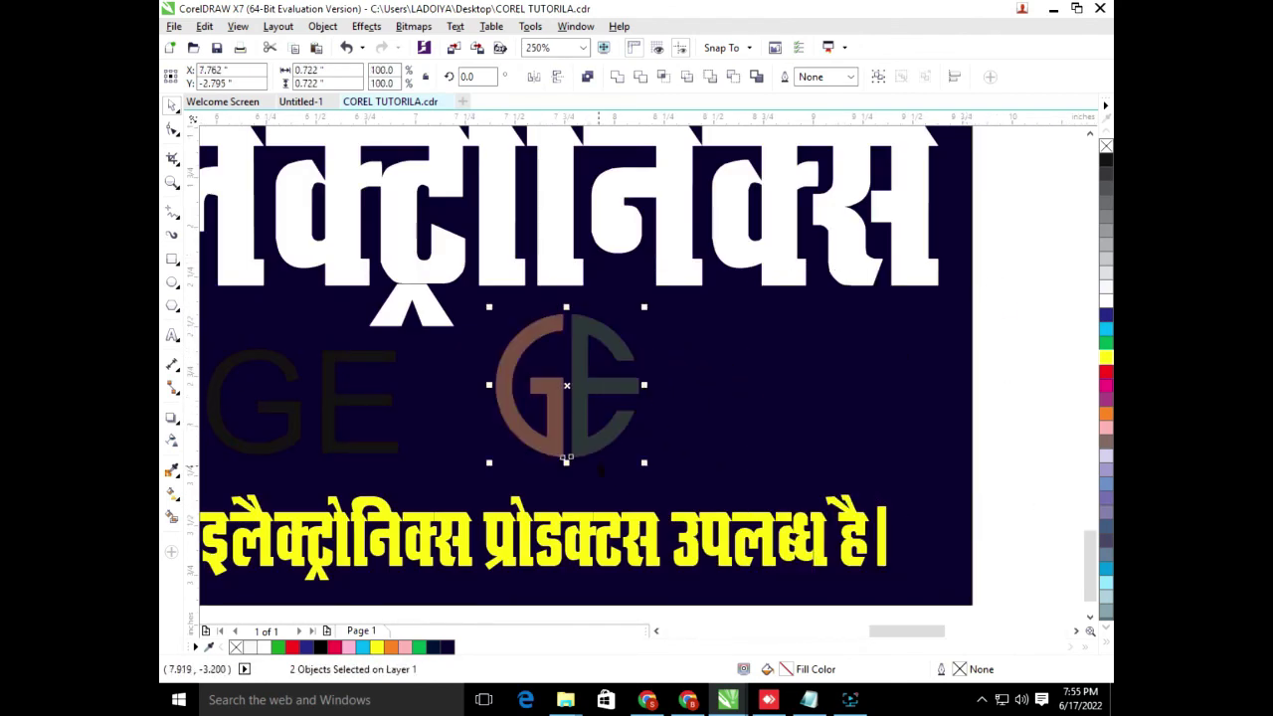
Step: Delete the black "GE" text and the white "logo design" text from the banner
scroll(501, 478, down, 1)
click(429, 447)
click(428, 448)
click(414, 445)
key(Delete)
scroll(411, 445, down, 2)
key(F2)
drag(288, 390, 496, 478)
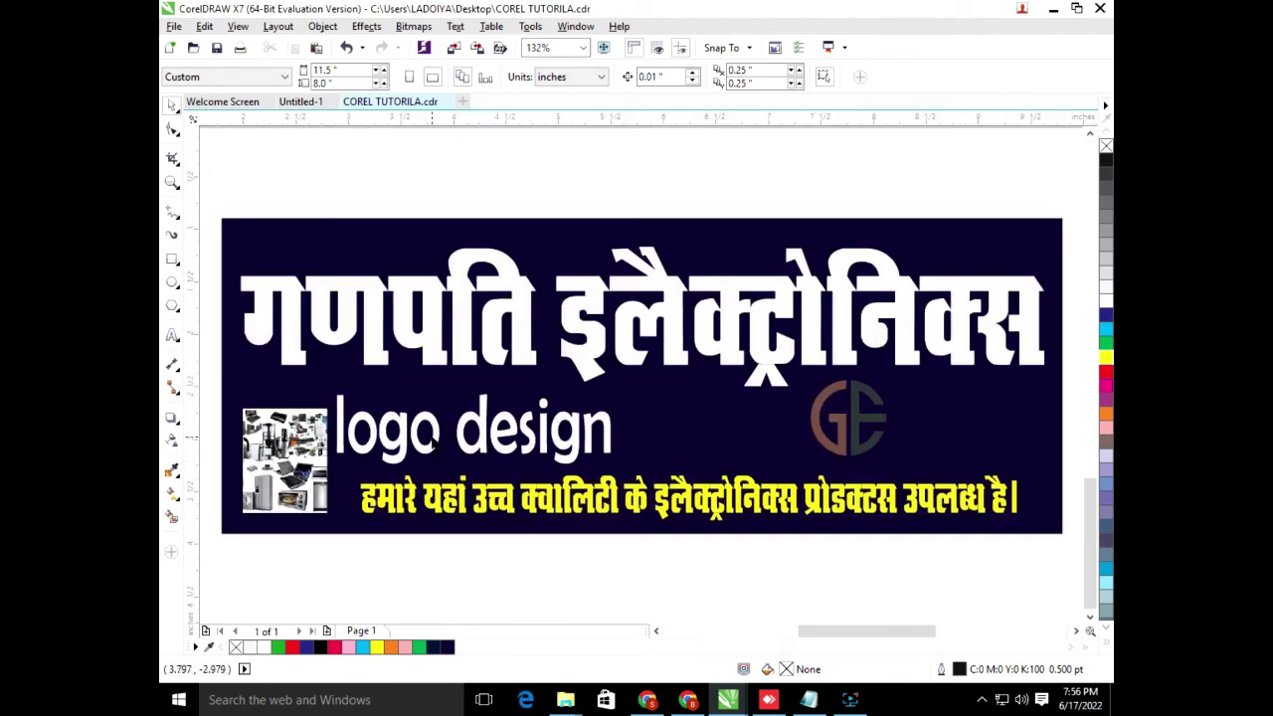
click(550, 463)
key(Delete)
Step: Move the GE logo beside the appliances picture and narrow the Hindi title from its left end to about 5.59 inches
click(850, 417)
click(869, 416)
shift+click(833, 418)
drag(857, 414, 381, 430)
click(371, 343)
drag(234, 316, 457, 330)
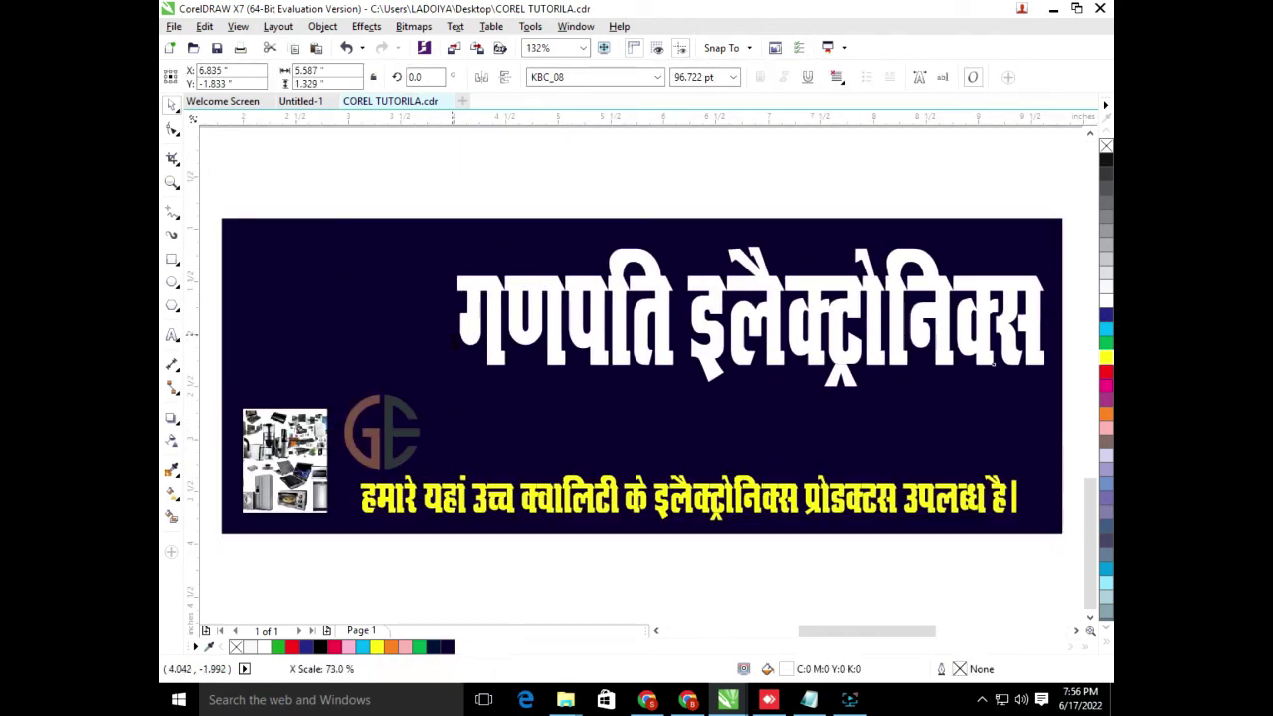
Step: Move the GE logo to the banner's upper-left corner, enlarged to about the title's height, and fill it white
drag(480, 497, 479, 497)
drag(408, 432, 297, 273)
drag(314, 317, 373, 378)
click(1107, 302)
click(1079, 299)
Step: Stretch the Hindi title leftward to the GE logo and shift it slightly up
click(995, 308)
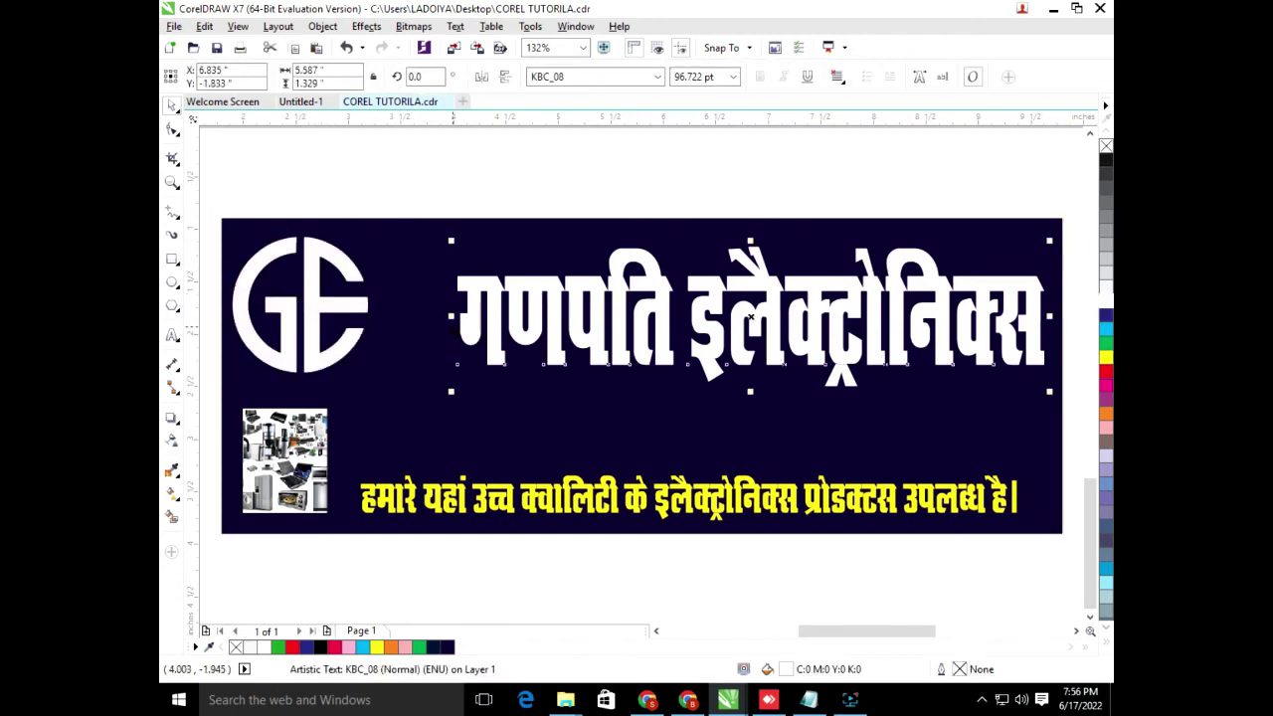
drag(457, 316, 382, 316)
drag(697, 307, 690, 297)
Step: Shorten the navy background from its bottom edge and delete the appliances picture
click(664, 447)
drag(641, 534, 641, 421)
click(308, 456)
key(Delete)
Step: Shrink the yellow slogan to about 3.51 by 0.24 inches and place it beneath the title
drag(601, 497, 589, 393)
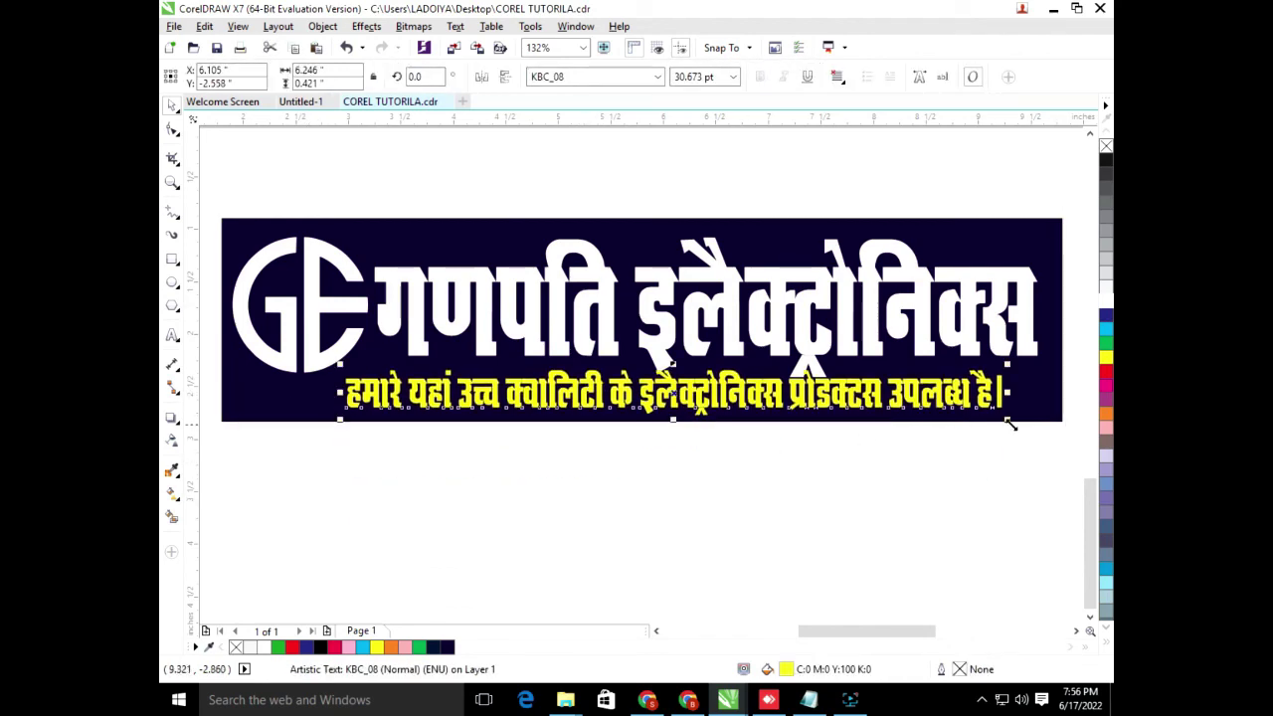
drag(939, 425, 842, 389)
drag(638, 379, 817, 400)
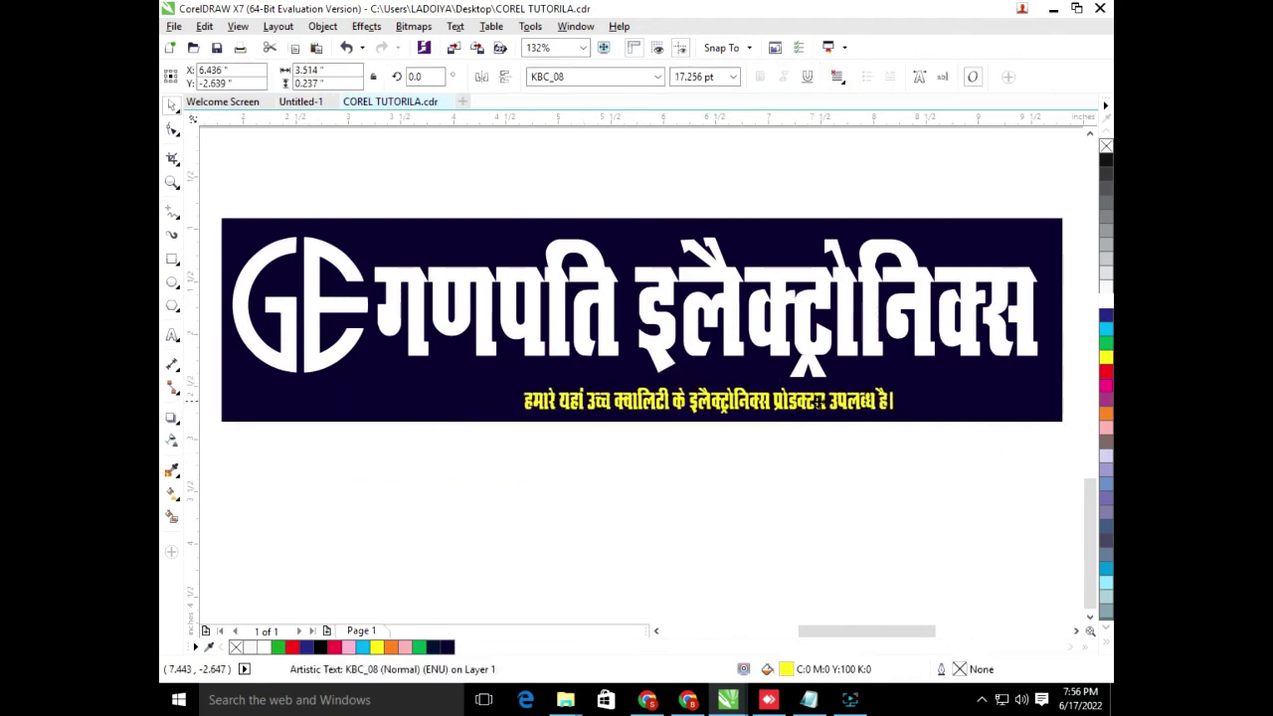
Step: Stretch the yellow slogan in both directions to nearly the banner's width and increase its height to about 0.3 inches
drag(899, 401, 1020, 400)
scroll(708, 396, up, 1)
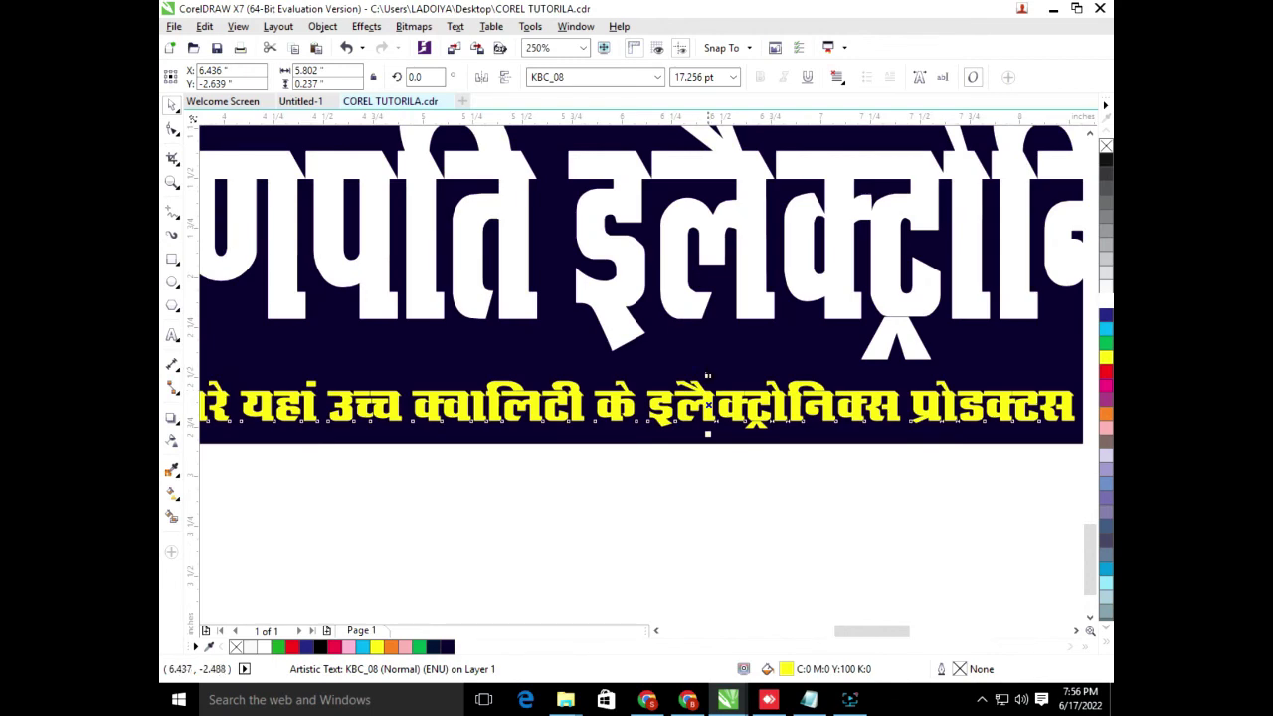
drag(707, 434, 704, 445)
scroll(696, 448, down, 1)
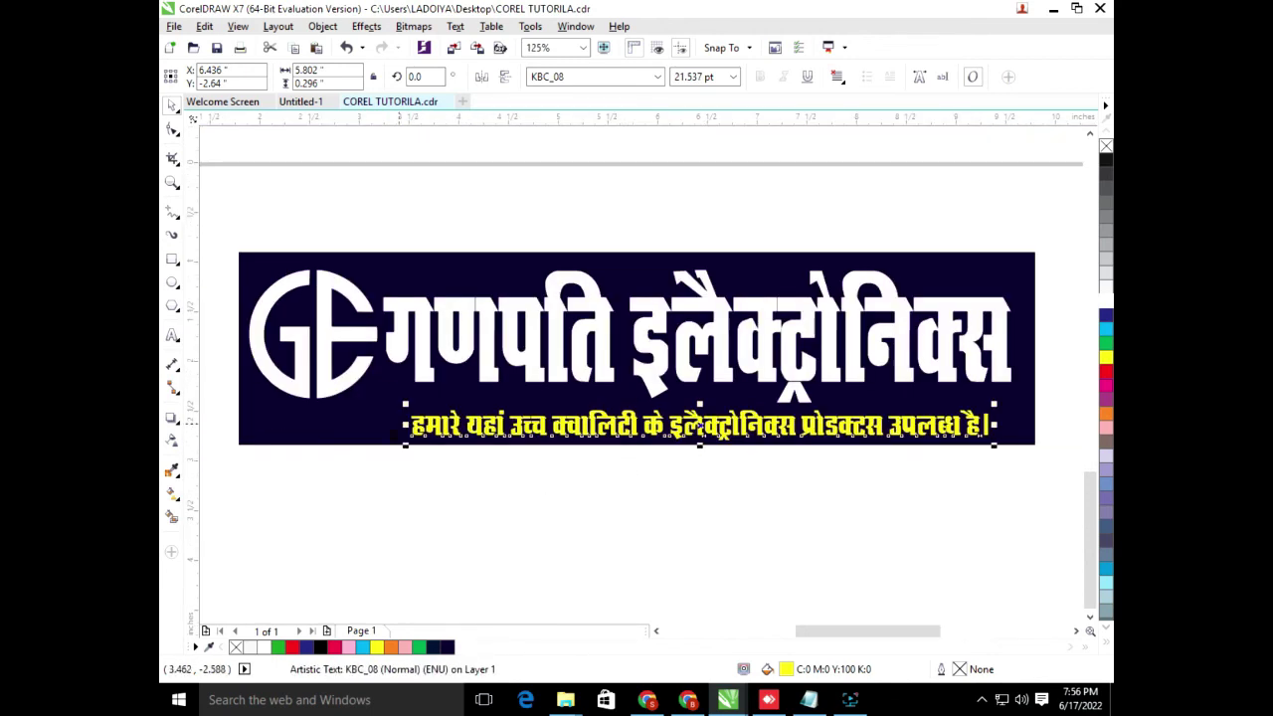
drag(410, 422, 290, 424)
click(530, 491)
scroll(517, 418, up, 1)
Step: Try yellow, red and black fills on the Hindi title, and return it to white
click(581, 386)
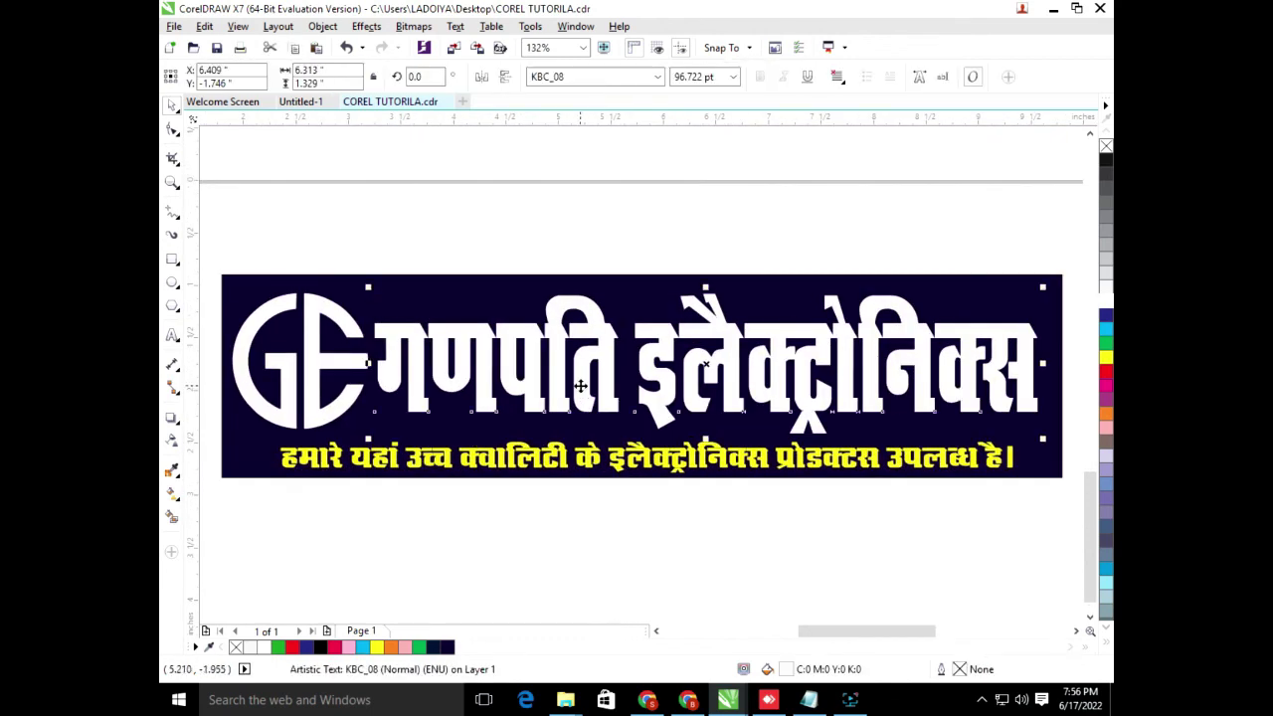
click(1106, 357)
click(1106, 371)
click(1106, 159)
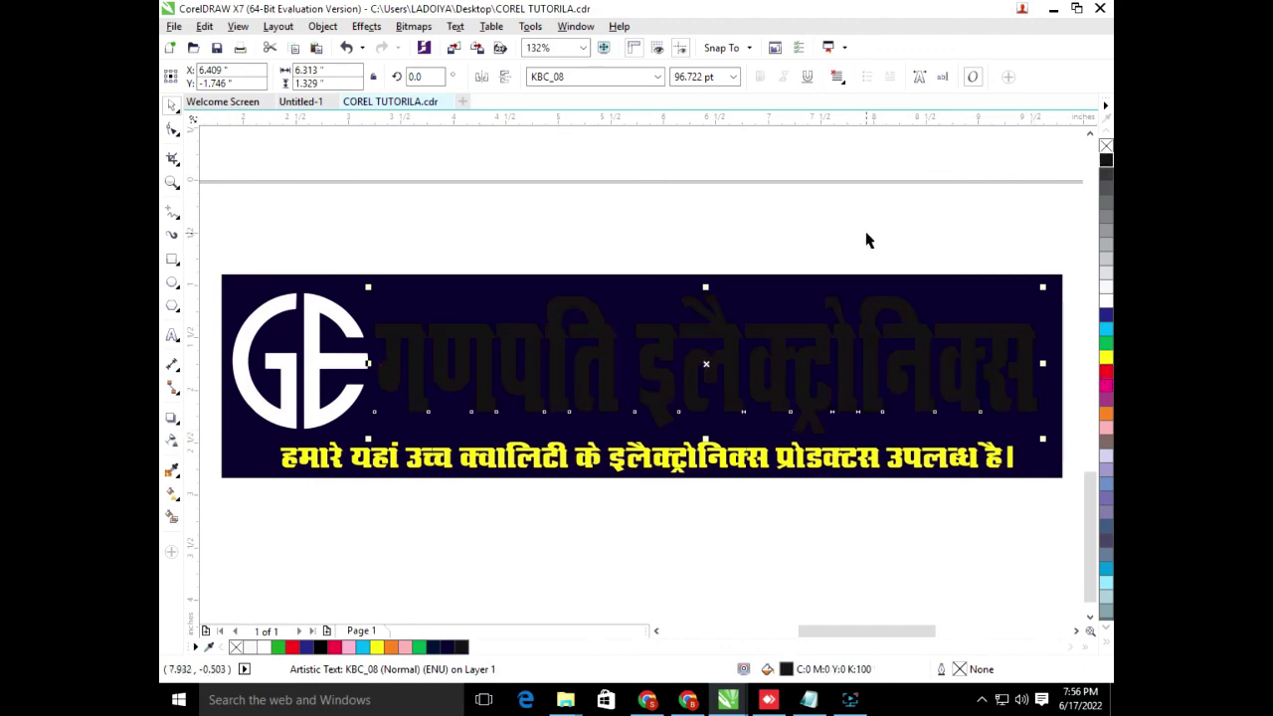
click(1105, 298)
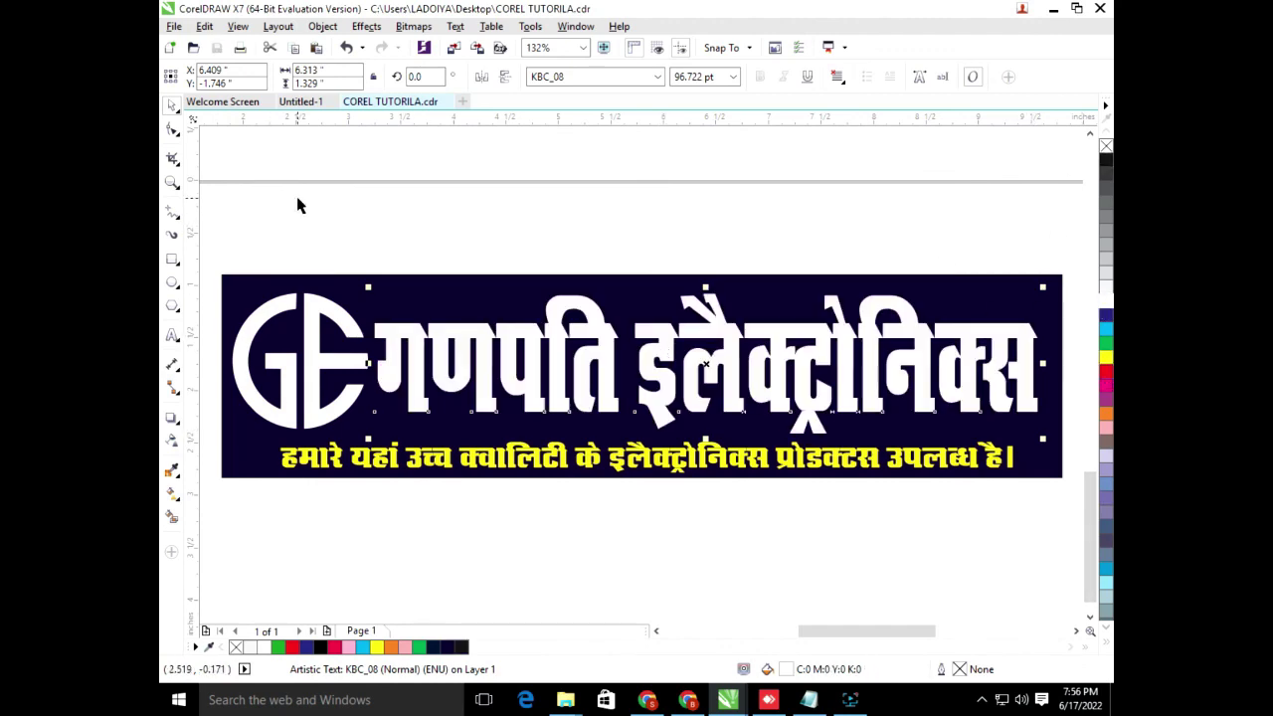
Step: Save a copy of the drawing to the Desktop as GANPATI ELECTRONICS in CDR format, version 17.0
click(174, 26)
click(204, 187)
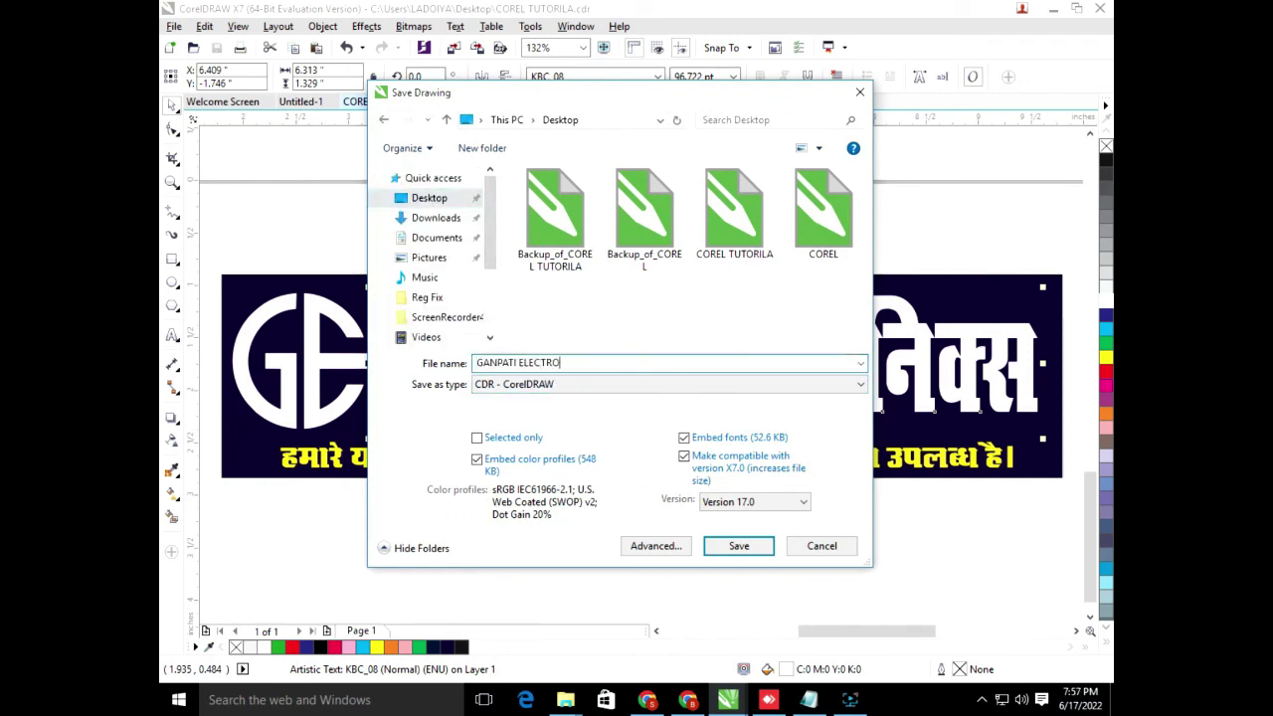
key(Return)
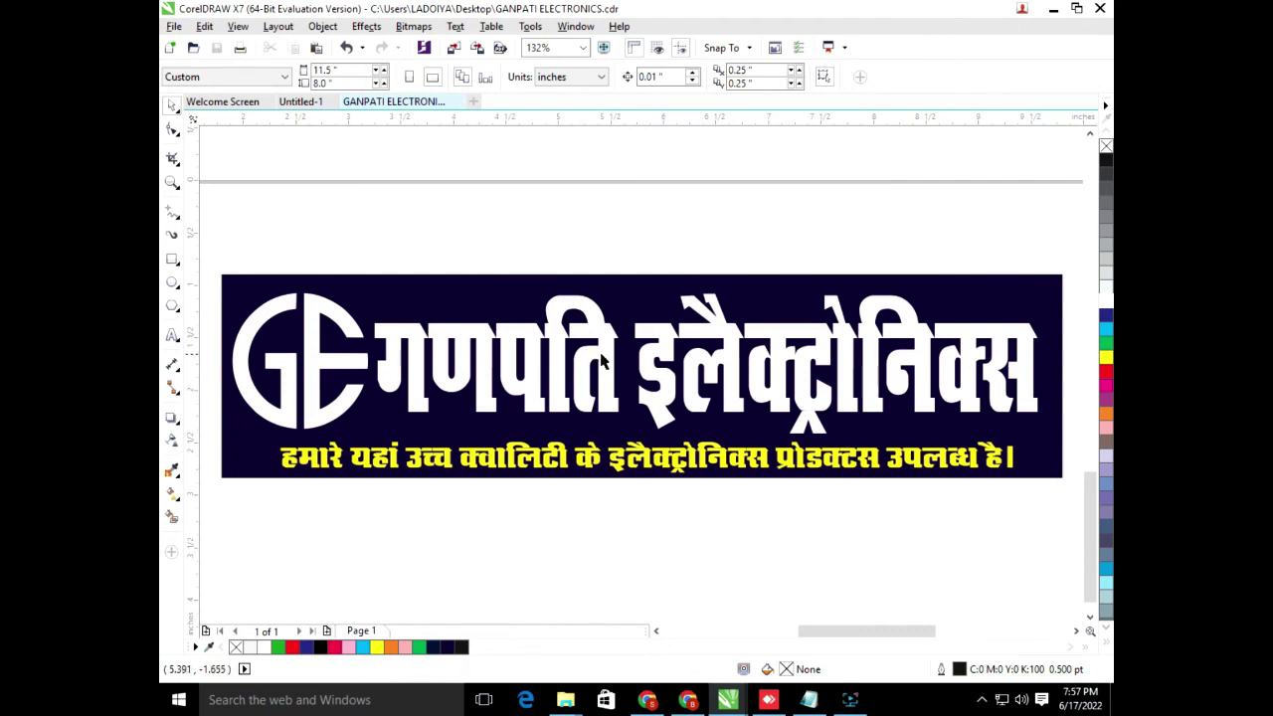
click(580, 258)
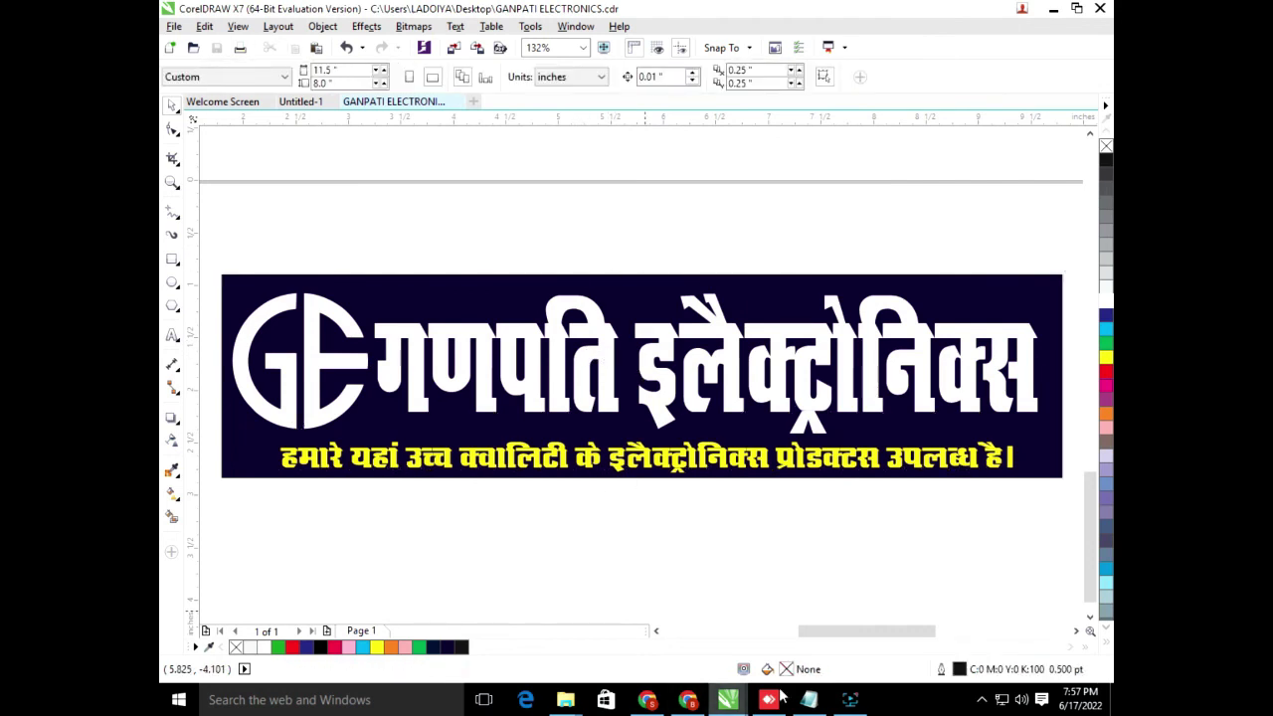